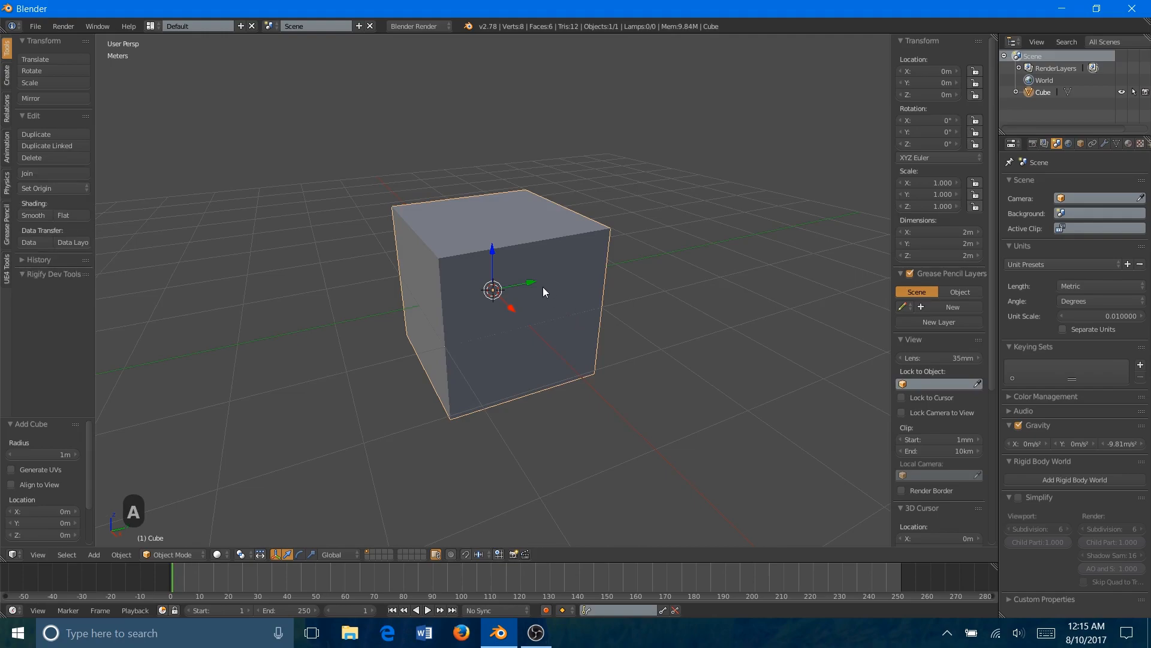
- Enter Edit Mode on the cube and switch the viewport to orthographic projection
{"action": "key", "text": "Tab"}
{"action": "scroll", "coordinate": [520, 282], "scroll_direction": "up", "scroll_amount": 2}
{"action": "mouse_move", "coordinate": [519, 283]}
{"action": "middle_mouse_down"}
{"action": "mouse_move", "coordinate": [552, 262]}
{"action": "mouse_move", "coordinate": [521, 276]}
{"action": "middle_mouse_up"}
{"action": "key", "text": "KP_5"}
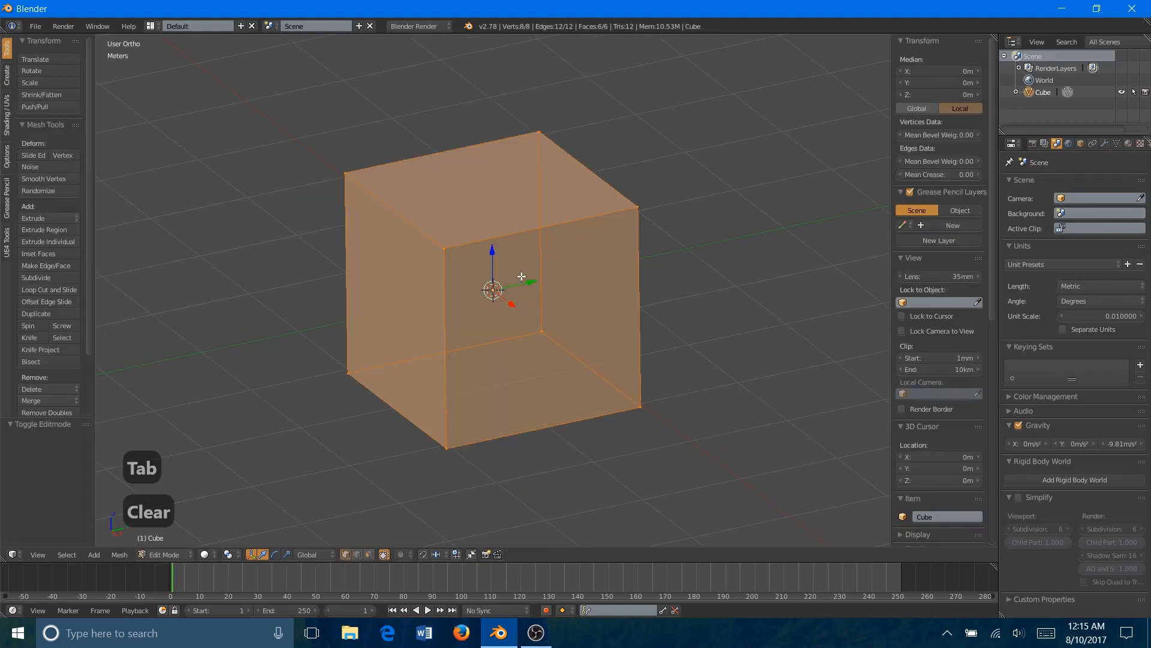
{"action": "key", "text": "Num_Lock"}
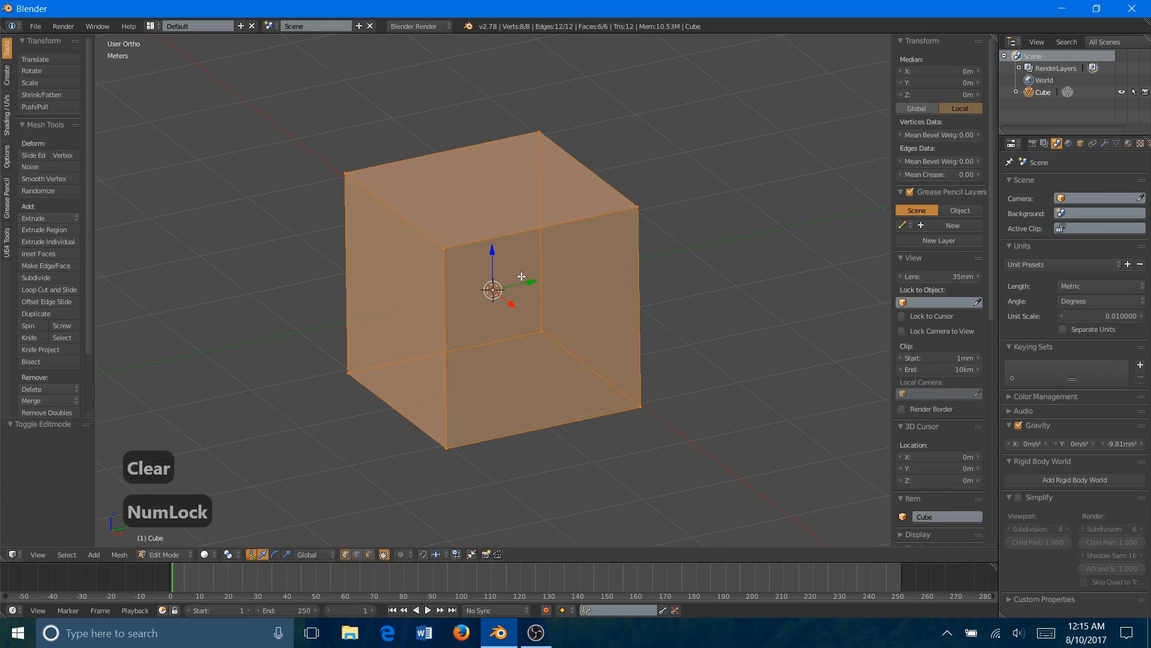
{"action": "key", "text": "KP_5"}
{"action": "key", "text": "KP_5"}
{"action": "key", "text": "KP_5"}
{"action": "key", "text": "KP_5"}
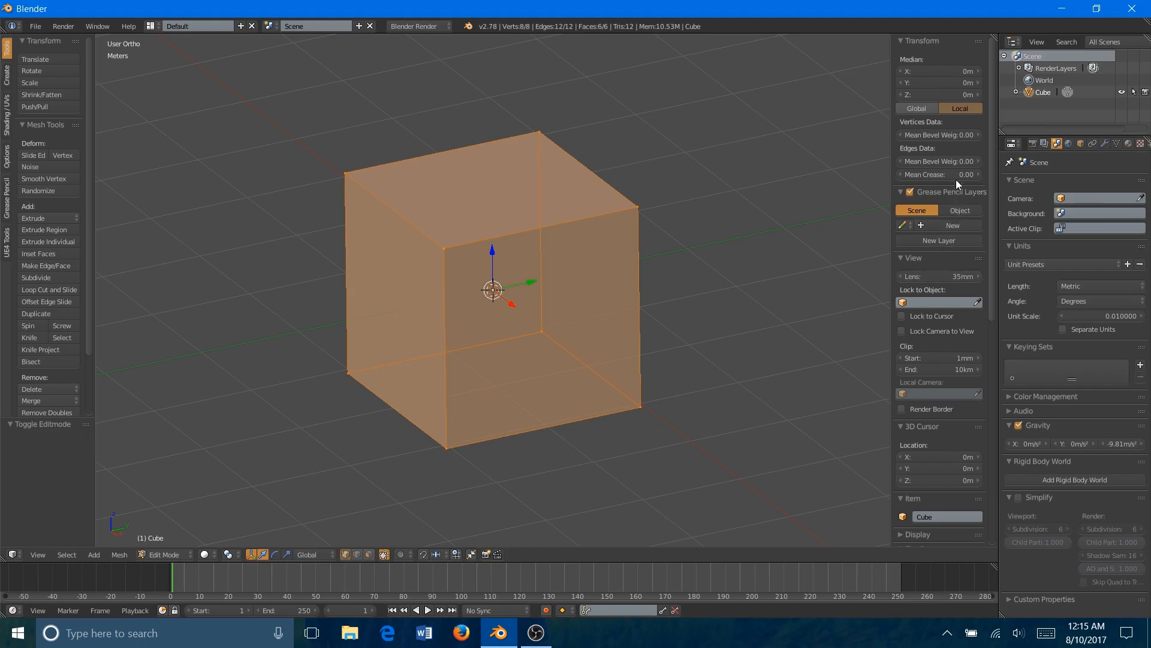
- Set the viewport's clip end distance to 100 m
{"action": "left_click", "coordinate": [946, 370]}
{"action": "key", "text": "BackSpace"}
{"action": "key", "text": "BackSpace"}
{"action": "type", "text": "0m"}
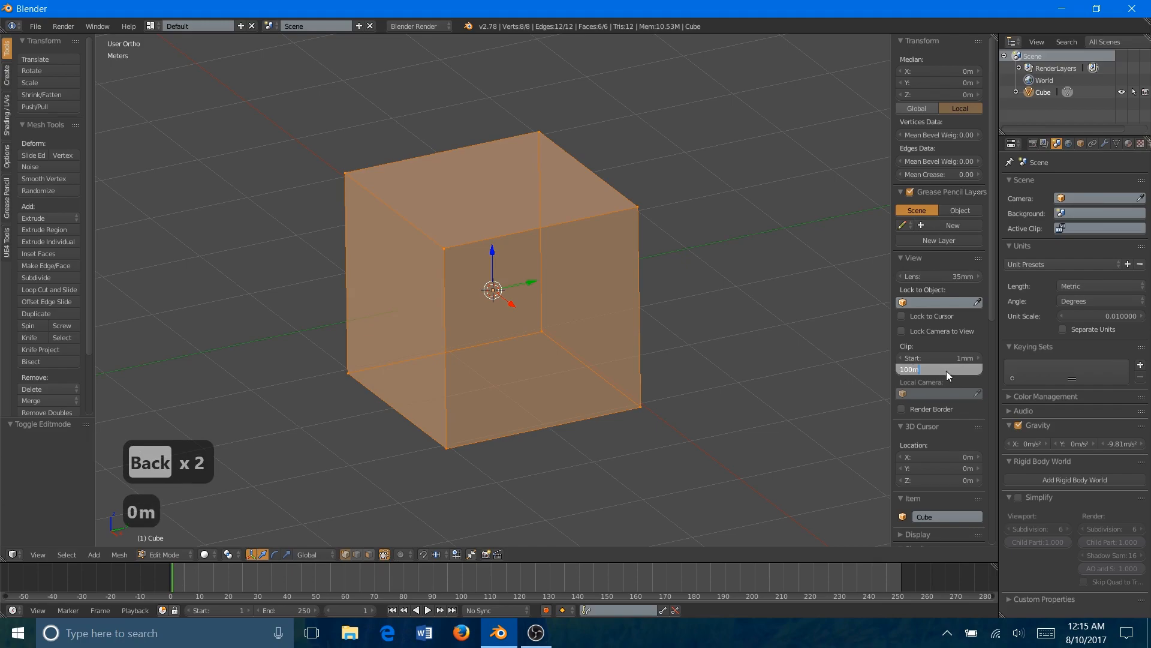
{"action": "key", "text": "Return"}
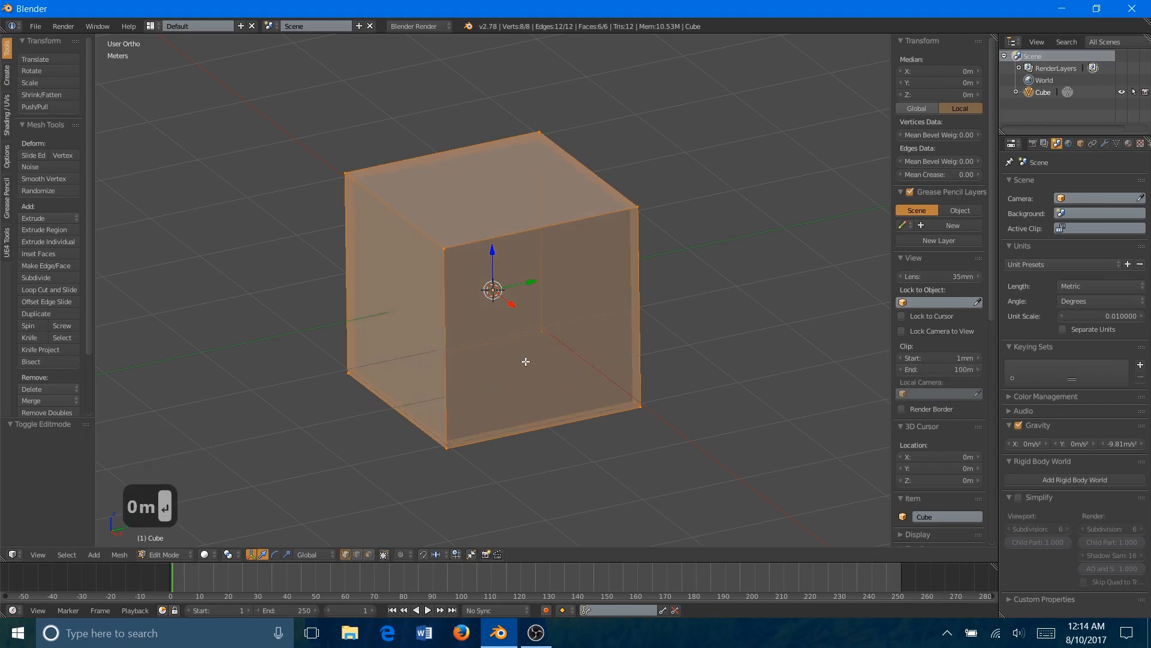
- Select the cube's hidden rear bottom vertex and limit selection to visible geometry
{"action": "right_click", "coordinate": [541, 330]}
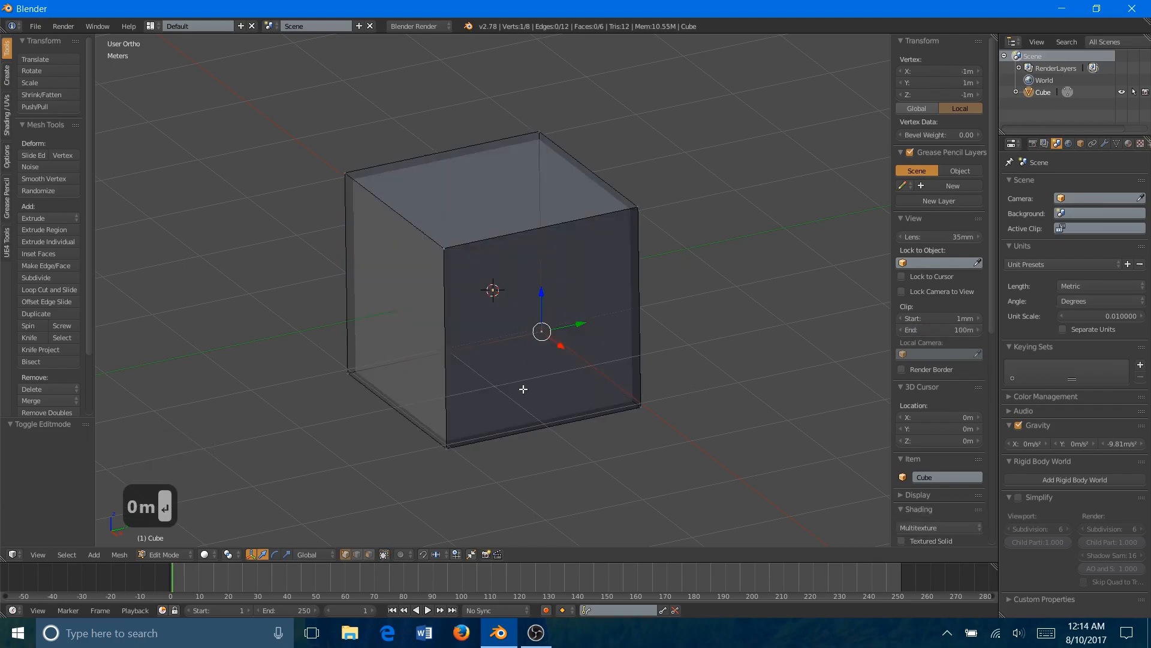
{"action": "left_click", "coordinate": [384, 554]}
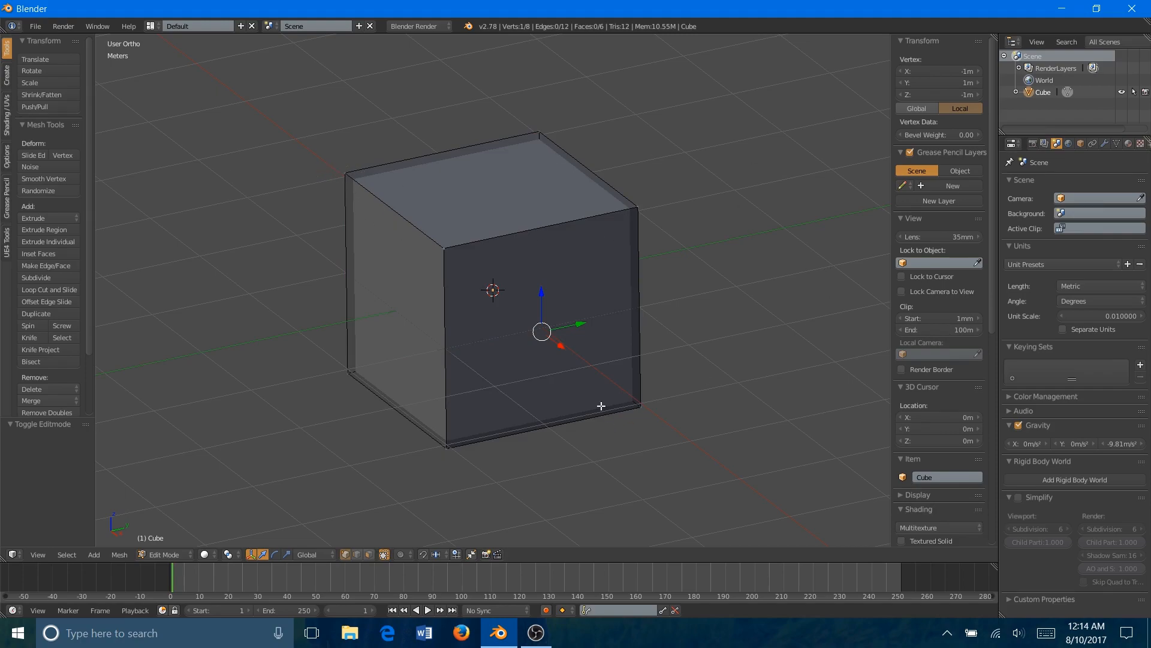
{"action": "middle_click_drag", "start_coordinate": [544, 302], "coordinate": [594, 303]}
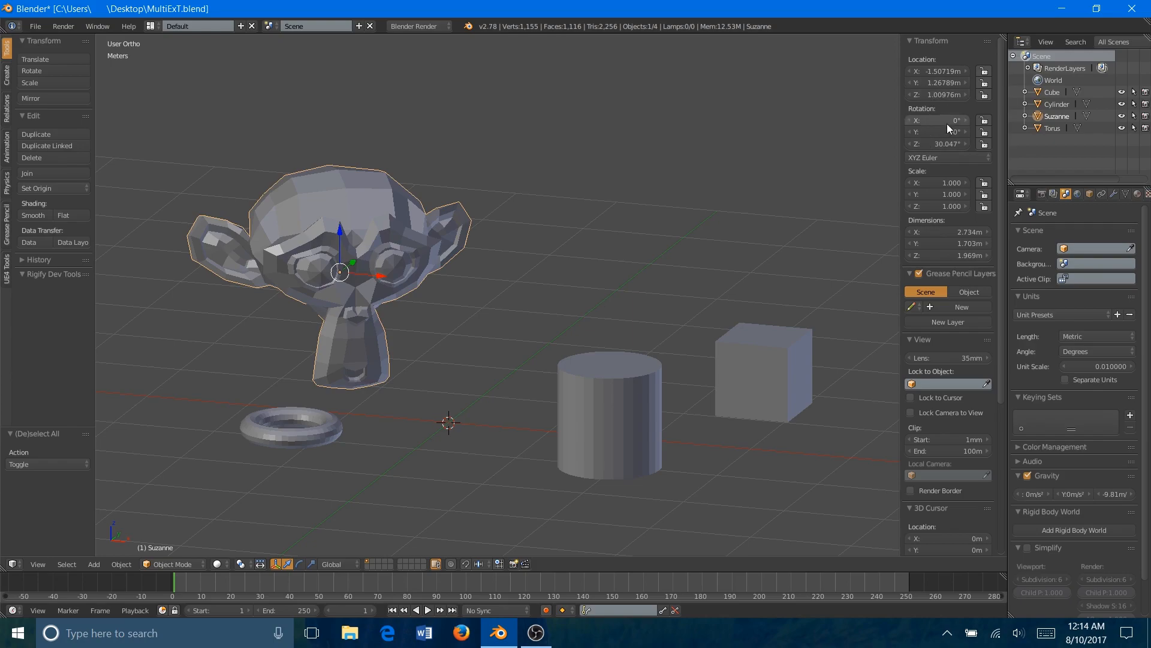
- Apply the location and the rotation and scale of the monkey head Suzanne
{"action": "key", "text": "ctrl+a"}
{"action": "left_click", "coordinate": [474, 251]}
{"action": "key", "text": "ctrl+a"}
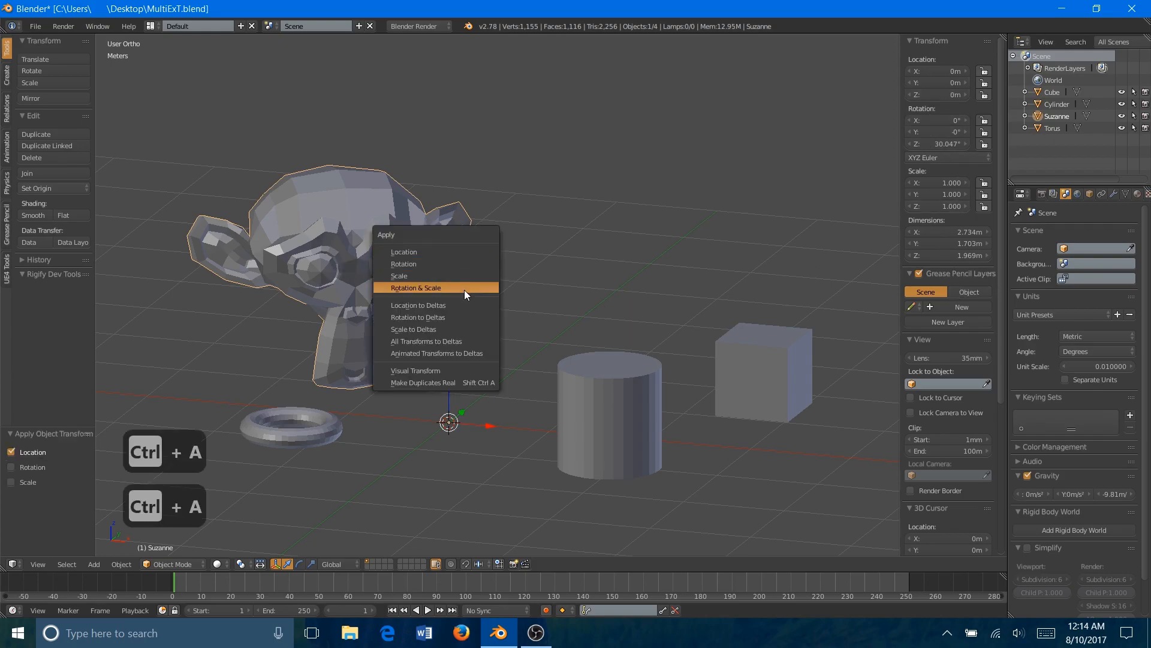
{"action": "left_click", "coordinate": [465, 289]}
- Apply the rotation and scale and the location of the cube
{"action": "right_click", "coordinate": [750, 354]}
{"action": "key", "text": "ctrl+a"}
{"action": "key", "text": "ctrl+a"}
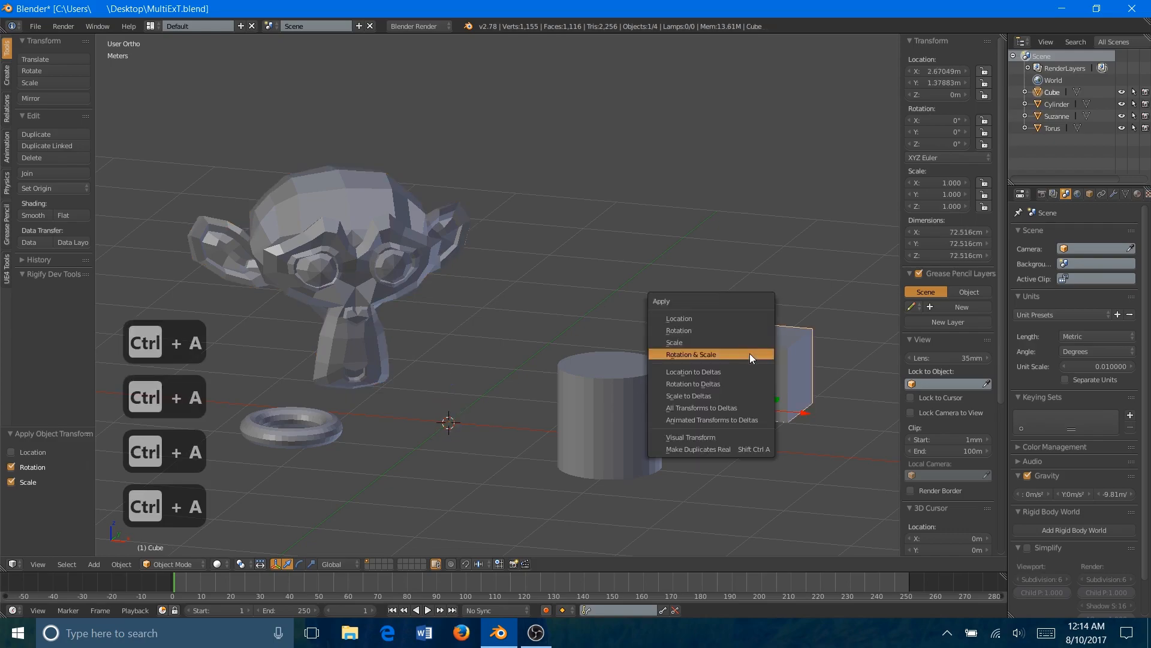
{"action": "left_click", "coordinate": [743, 318]}
- Apply the location and the rotation and scale of the cylinder
{"action": "right_click", "coordinate": [638, 394]}
{"action": "key", "text": "ctrl+a"}
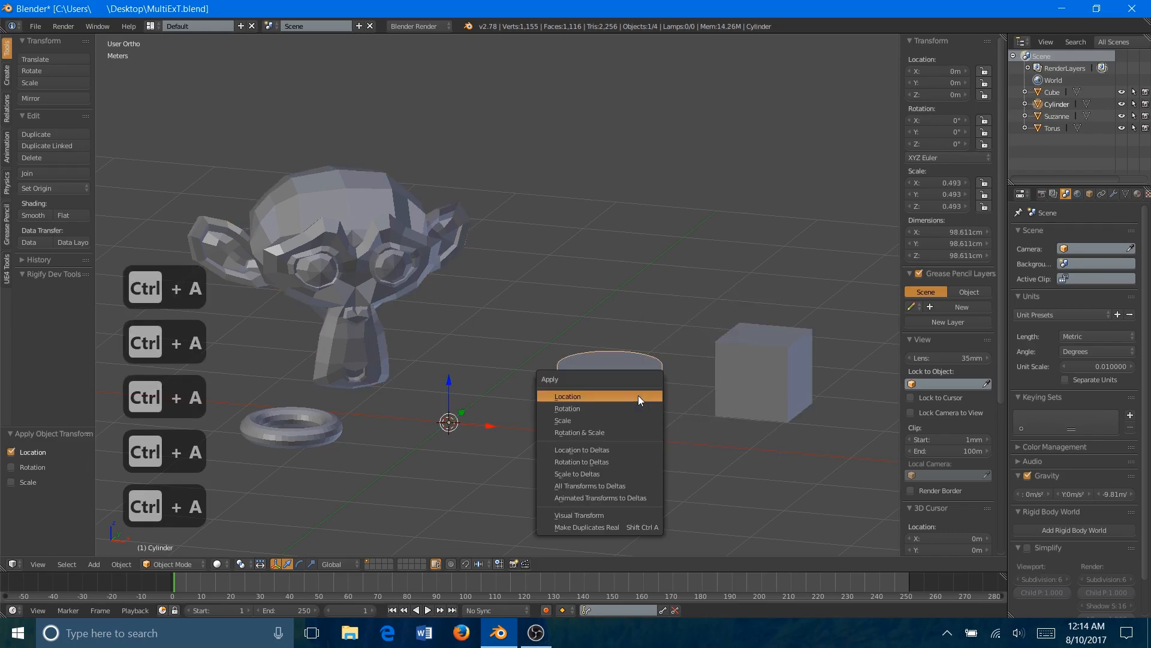
{"action": "left_click", "coordinate": [627, 421]}
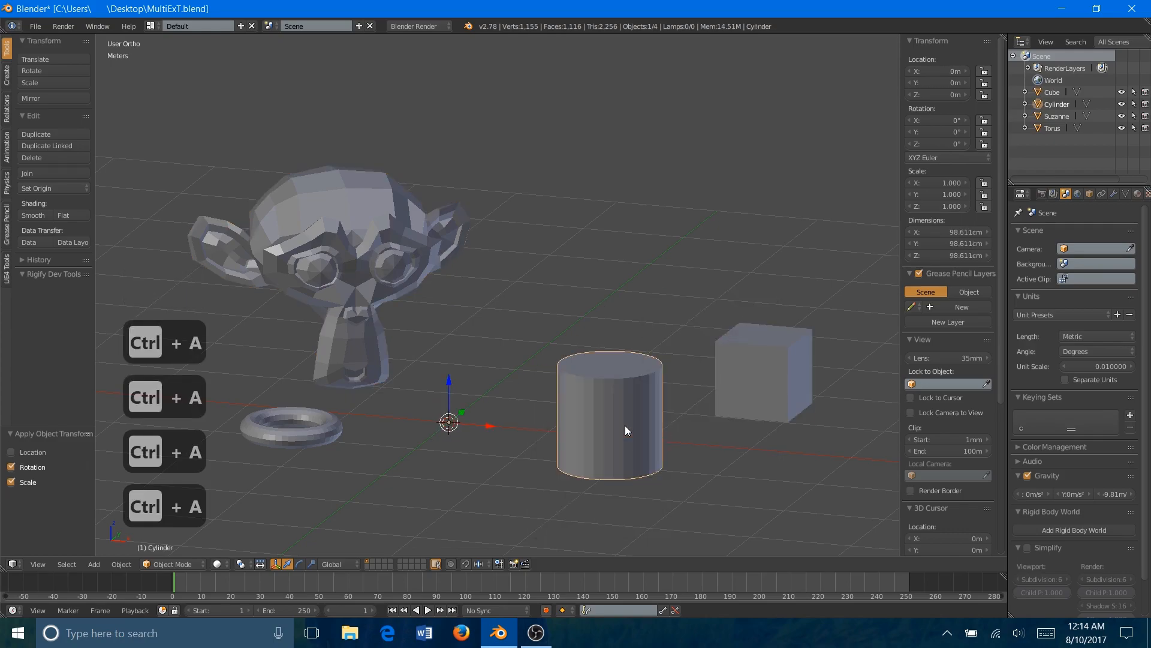
- Apply the rotation and scale and the location of the torus
{"action": "right_click", "coordinate": [336, 427]}
{"action": "key", "text": "ctrl+a"}
{"action": "left_click", "coordinate": [335, 427]}
{"action": "key", "text": "ctrl+a"}
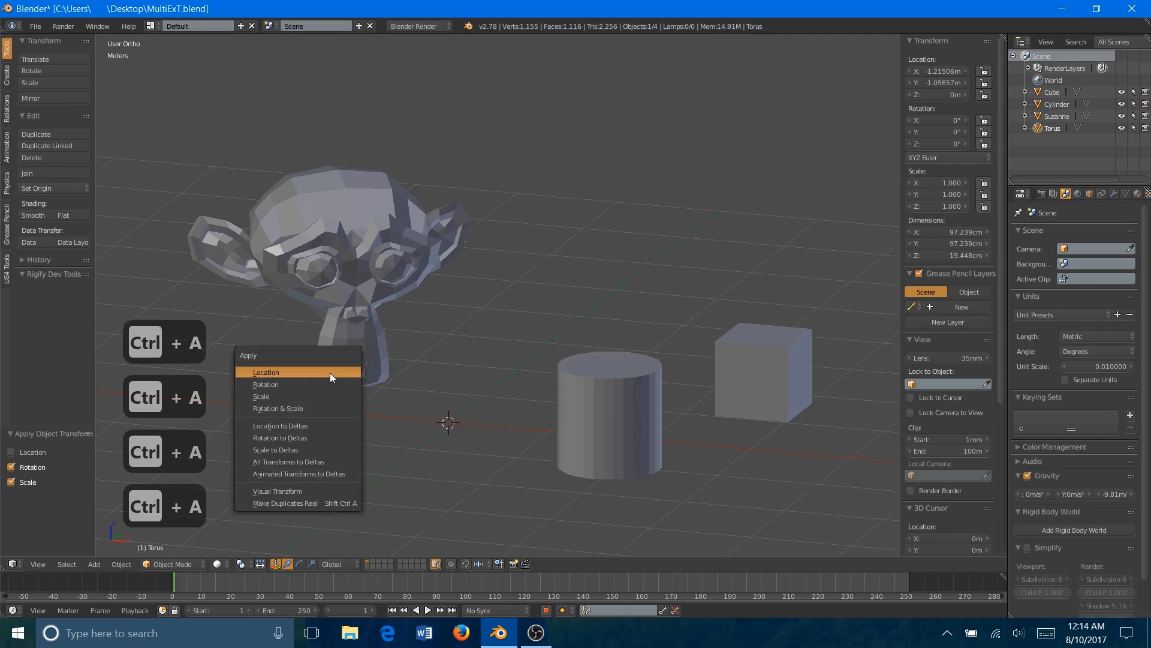
{"action": "left_click", "coordinate": [330, 372]}
- Check the transform values of the monkey head, cube, cylinder and torus one after another
{"action": "right_click", "coordinate": [332, 295]}
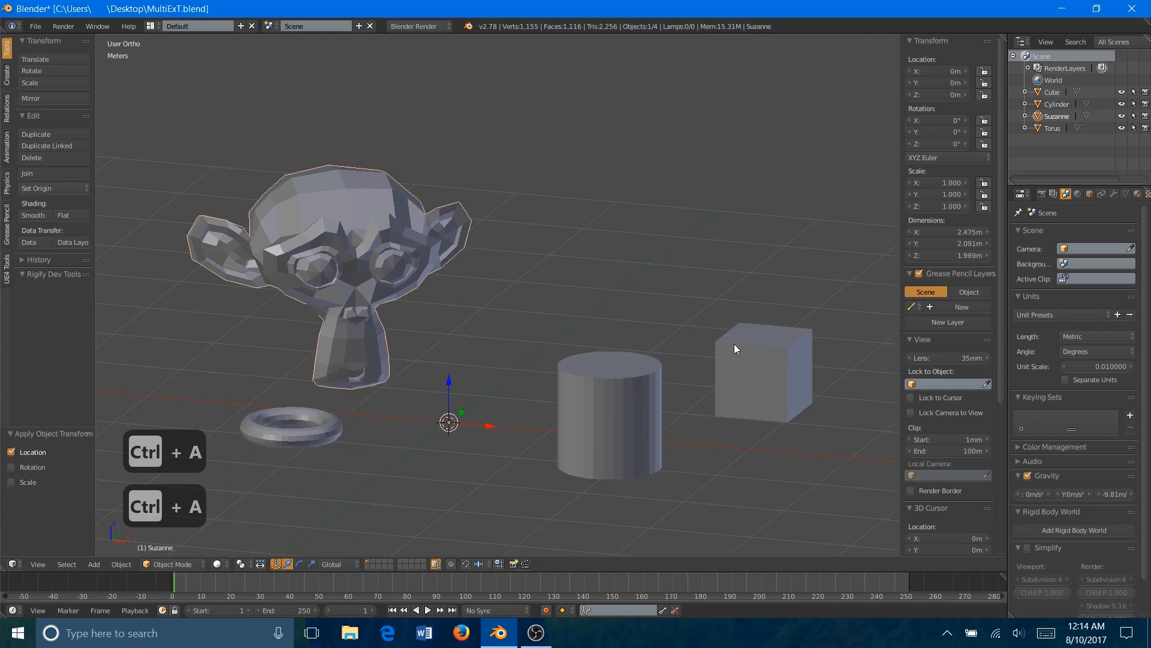
{"action": "right_click", "coordinate": [747, 355]}
{"action": "right_click", "coordinate": [609, 415]}
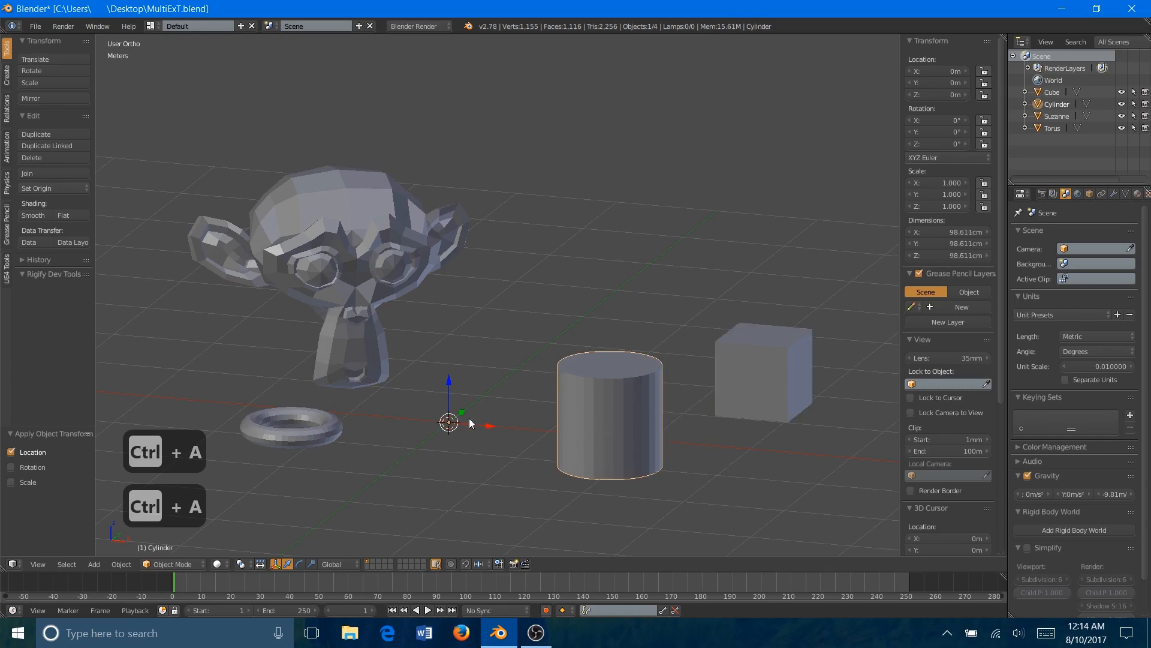
{"action": "right_click", "coordinate": [331, 426]}
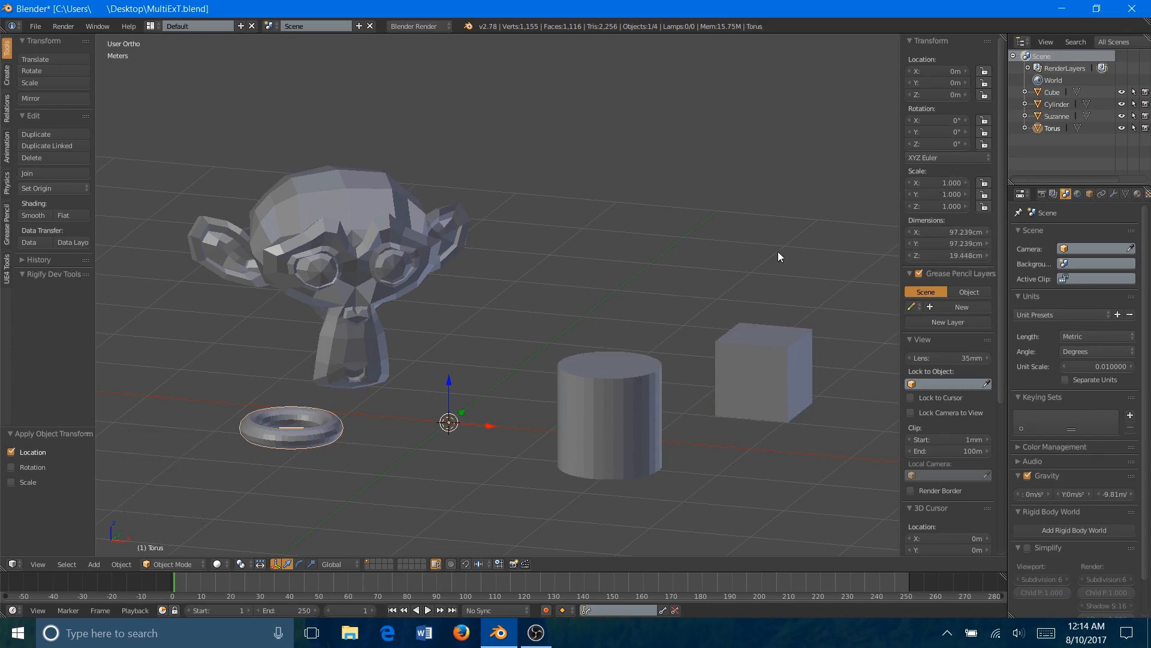
- Unwrap the whole Suzanne mesh with Smart UV Project at default settings, check its UV map list and return to Object Mode
{"action": "right_click", "coordinate": [386, 264]}
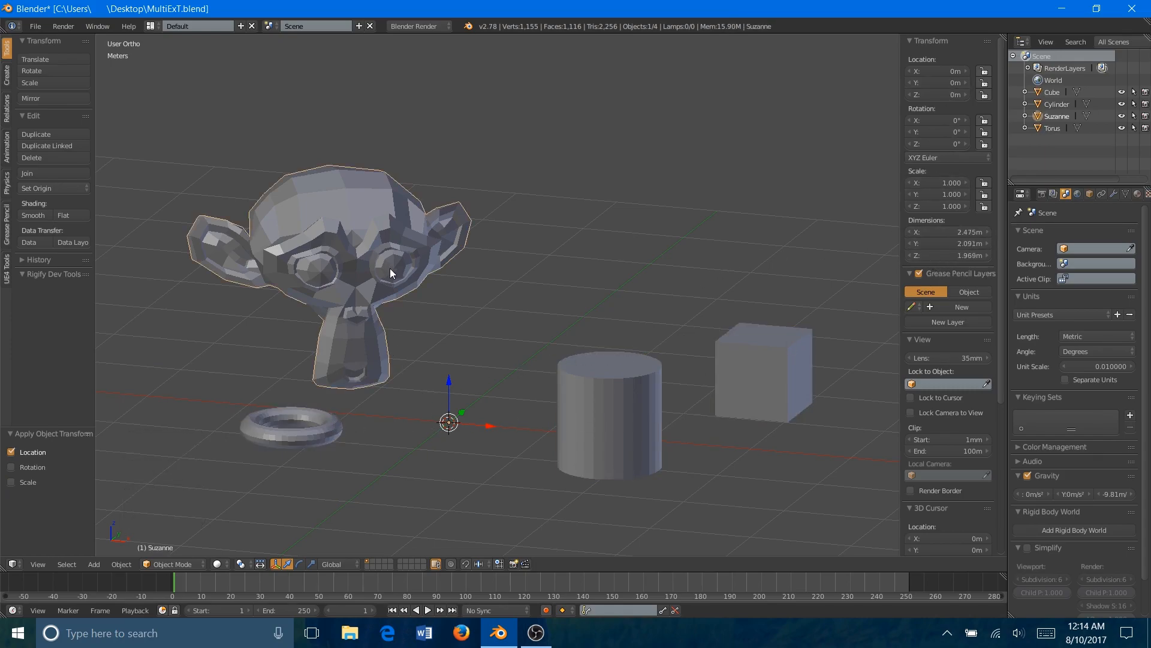
{"action": "key", "text": "Tab"}
{"action": "key", "text": "a"}
{"action": "key", "text": "a"}
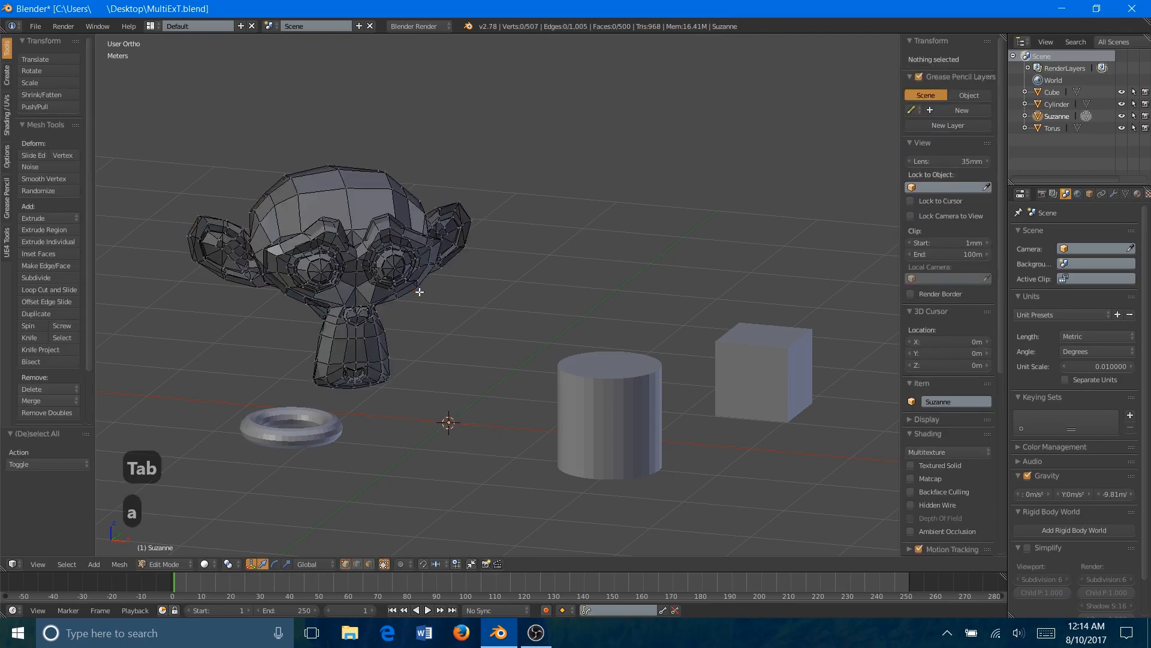
{"action": "key", "text": "u"}
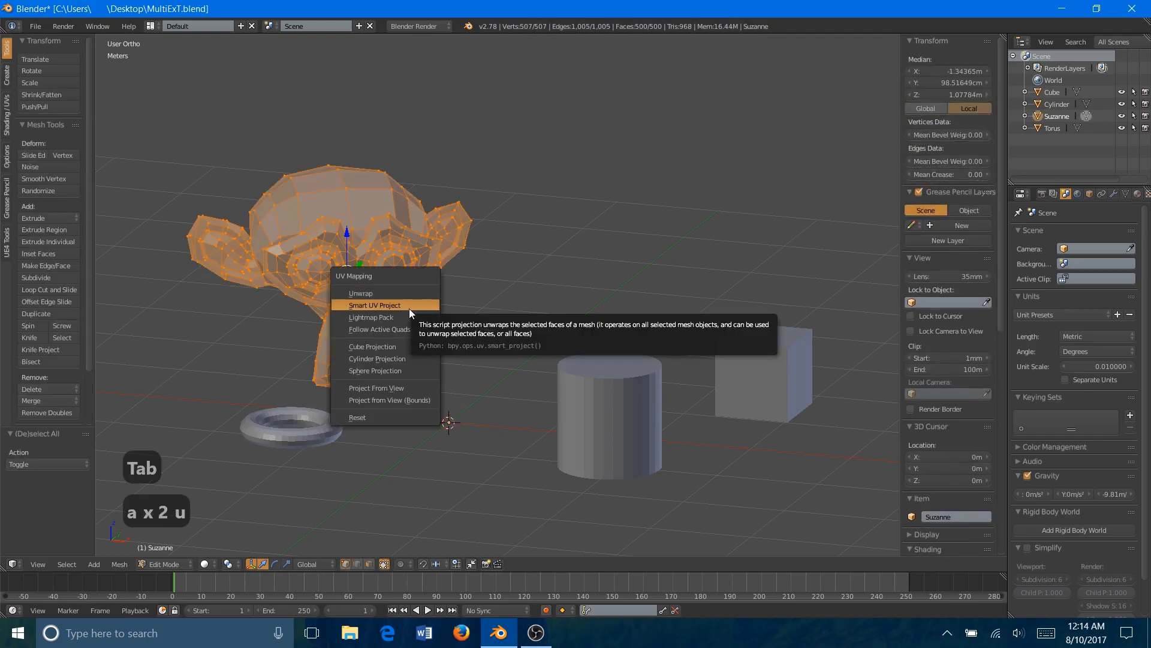
{"action": "left_click", "coordinate": [409, 307]}
{"action": "left_click", "coordinate": [423, 401]}
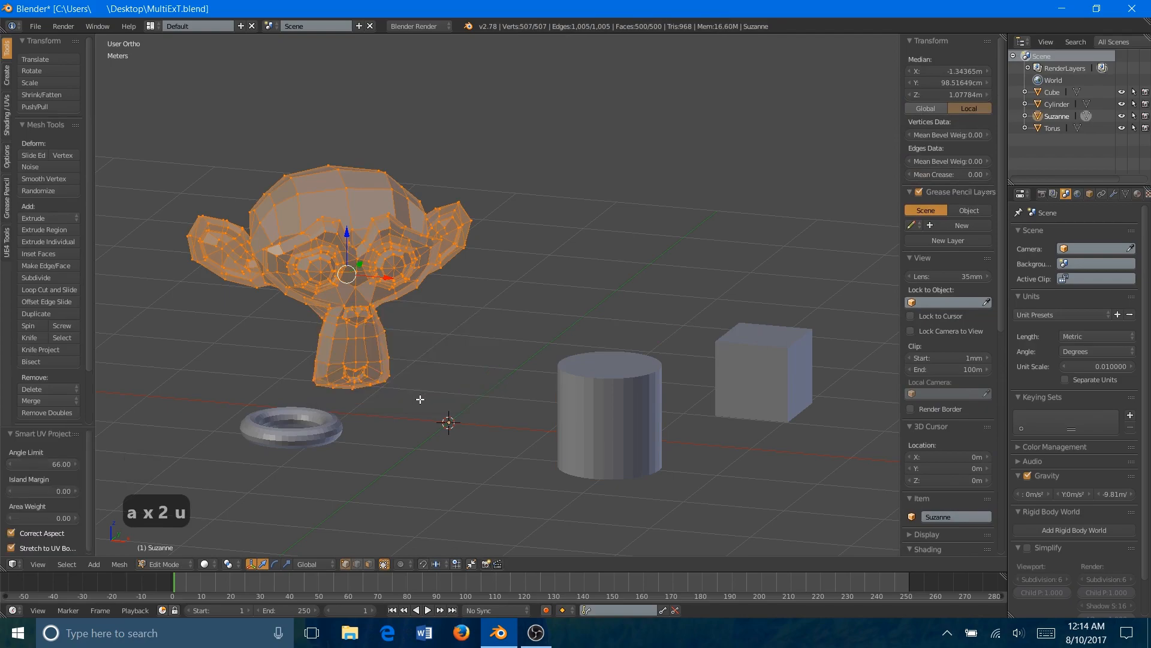
{"action": "left_click", "coordinate": [1124, 193]}
{"action": "key", "text": "Tab"}
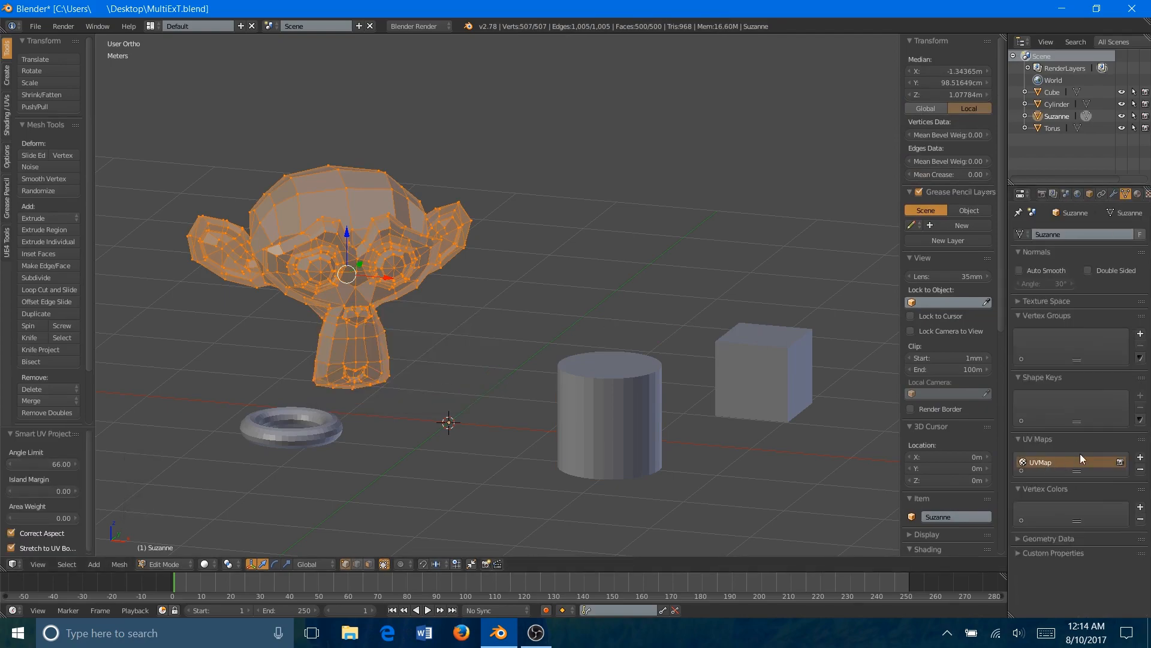
- Unwrap the cube's mesh with Smart UV Project at default settings and return to Object Mode
{"action": "right_click", "coordinate": [783, 368]}
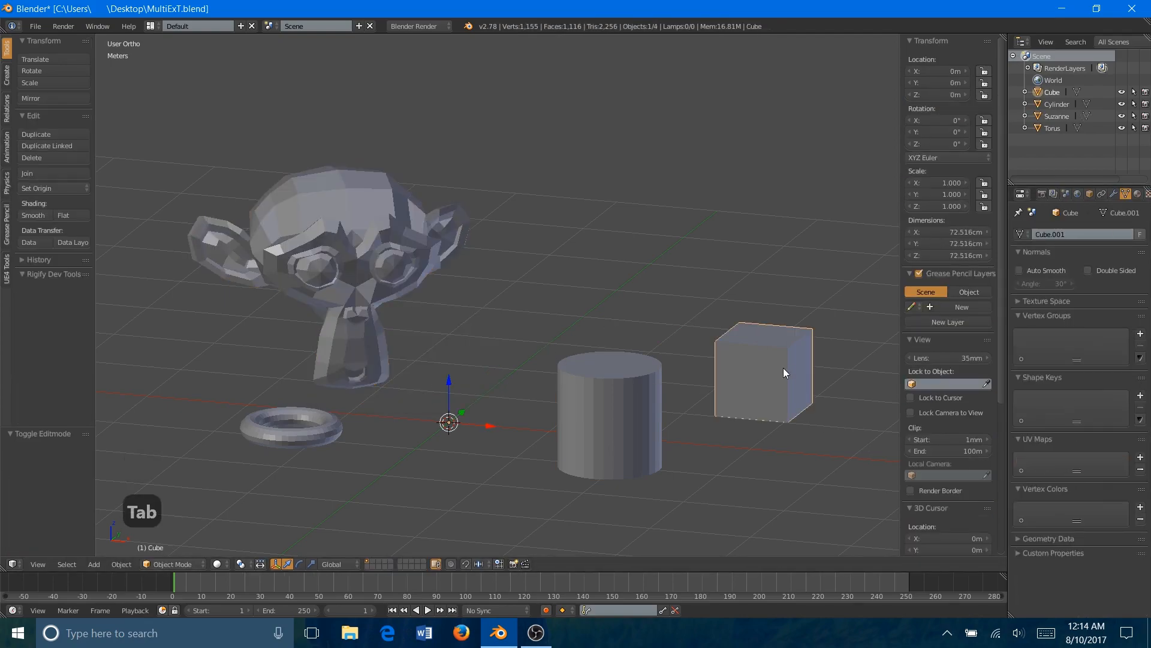
{"action": "key", "text": "Tab"}
{"action": "key", "text": "u"}
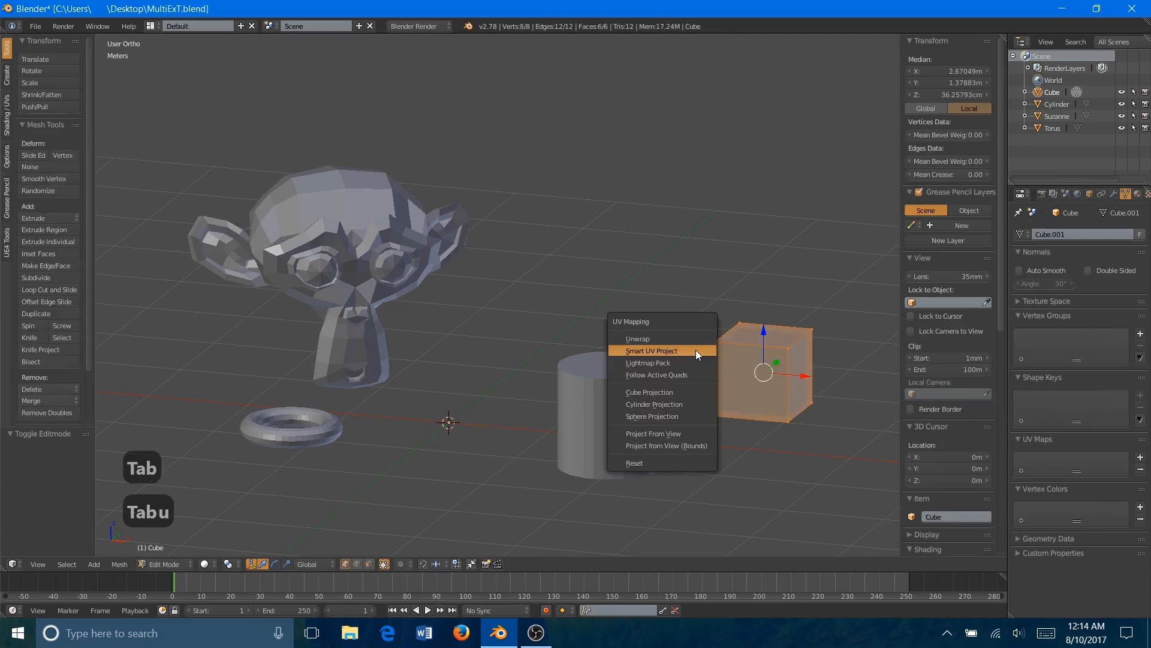
{"action": "left_click", "coordinate": [695, 350]}
{"action": "left_click", "coordinate": [724, 444]}
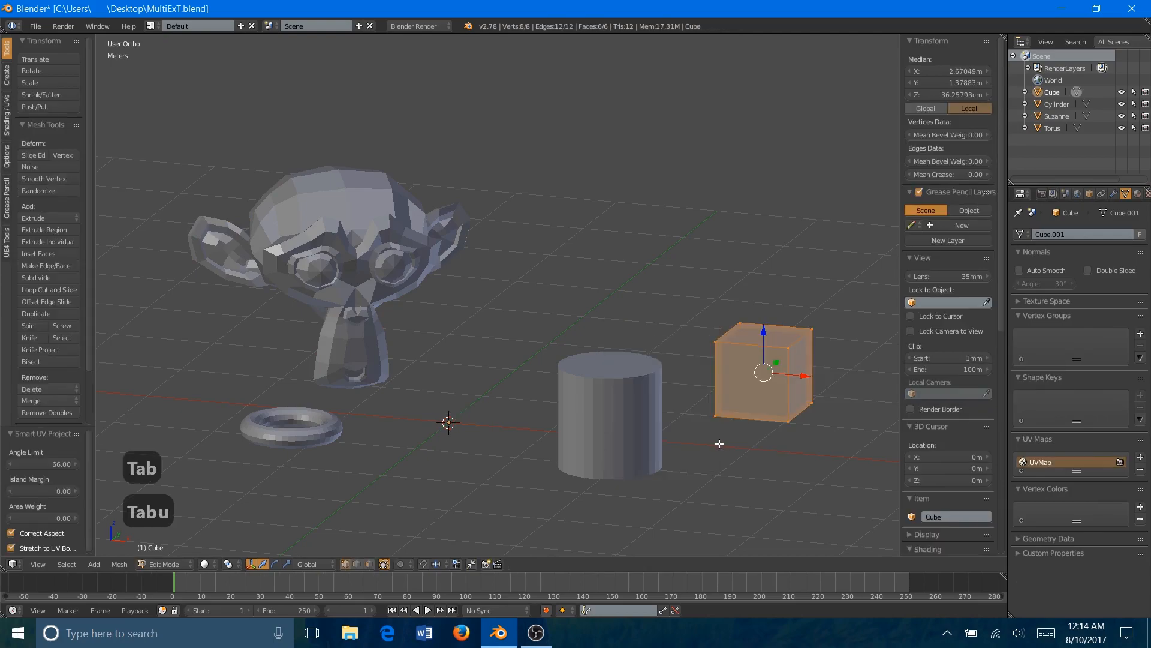
{"action": "key", "text": "Tab"}
- Unwrap the cylinder's mesh with Smart UV Project at default settings and return to Object Mode
{"action": "right_click", "coordinate": [632, 391]}
{"action": "key", "text": "Tab"}
{"action": "key", "text": "u"}
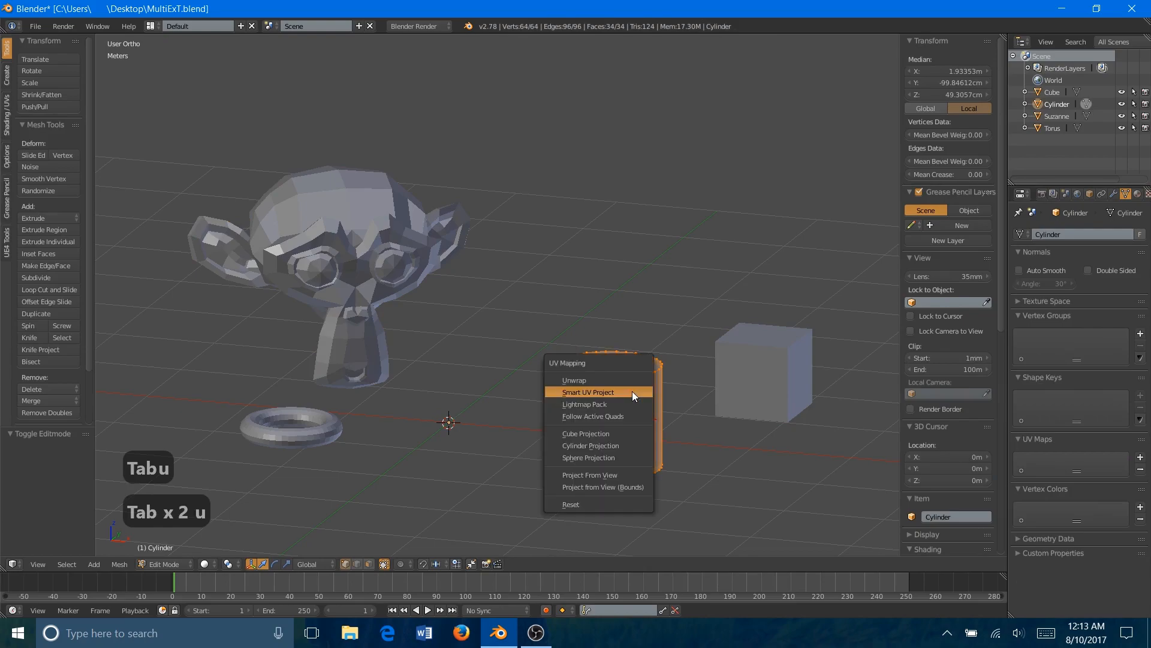
{"action": "left_click", "coordinate": [632, 391]}
{"action": "left_click", "coordinate": [629, 483]}
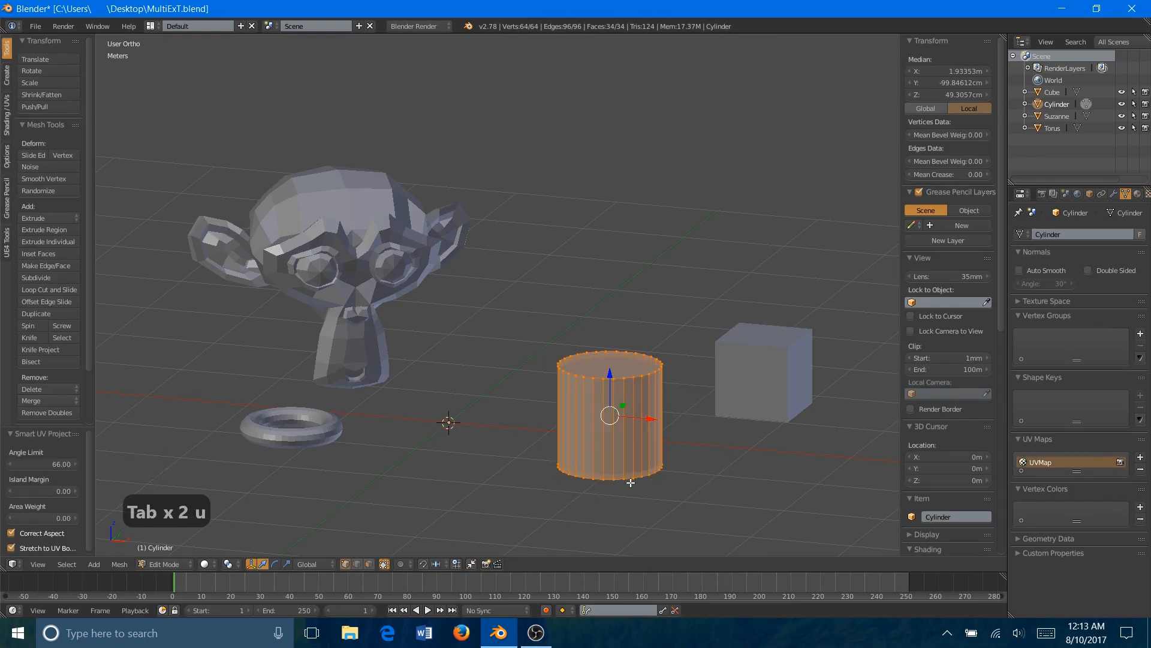
{"action": "key", "text": "Tab"}
- Unwrap the torus's mesh with Smart UV Project at default settings and check the UV maps of the cylinder and cube
{"action": "right_click", "coordinate": [306, 430]}
{"action": "key", "text": "Tab"}
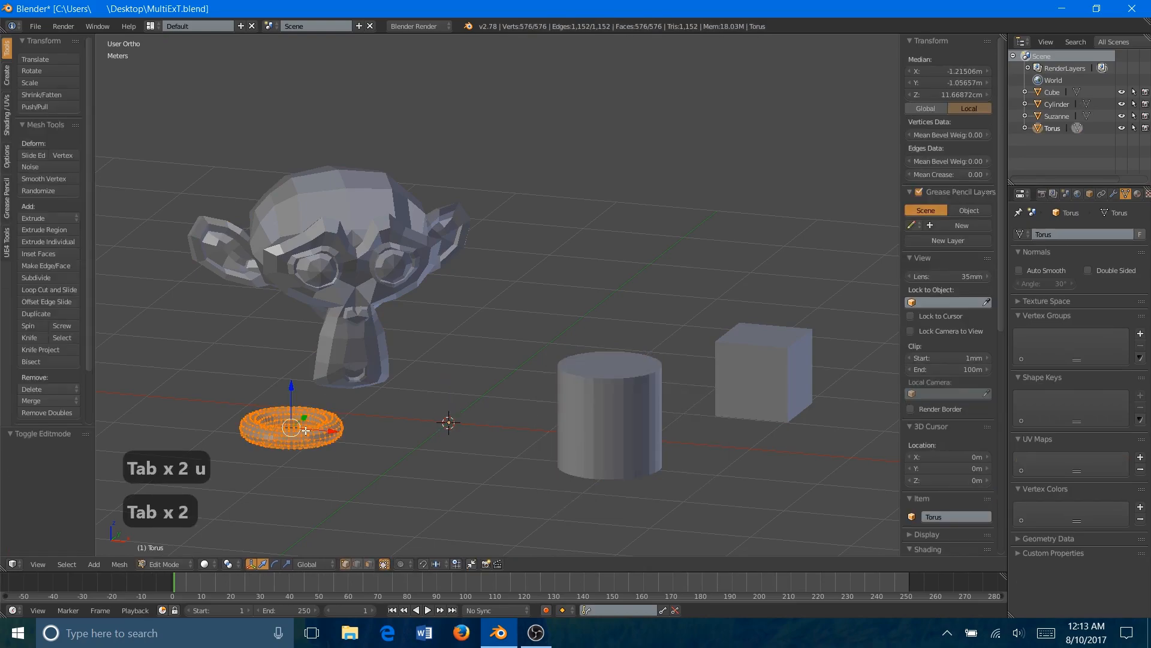
{"action": "key", "text": "u"}
{"action": "left_click", "coordinate": [301, 436]}
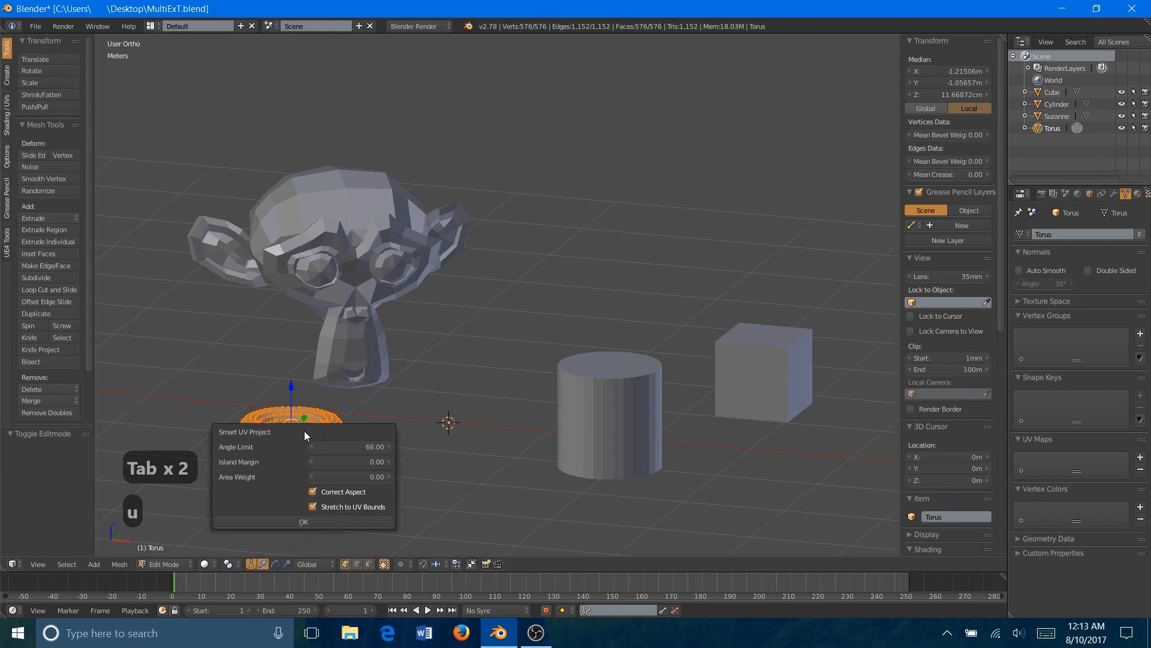
{"action": "left_click", "coordinate": [322, 520]}
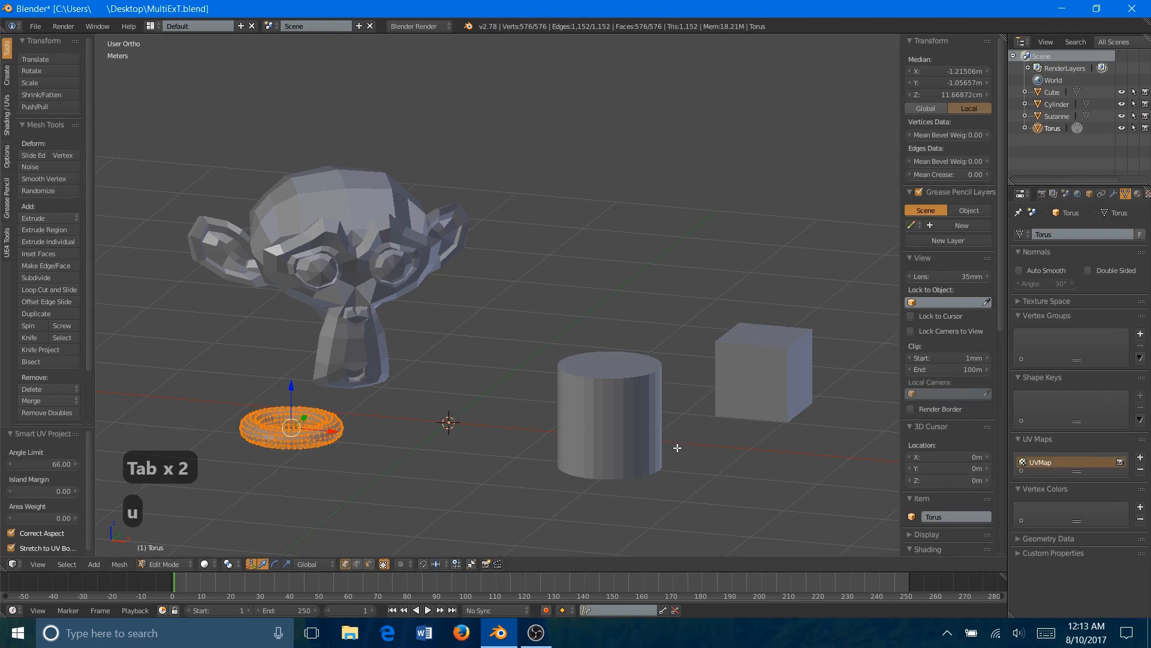
{"action": "key", "text": "Tab"}
{"action": "right_click", "coordinate": [636, 390]}
{"action": "right_click", "coordinate": [742, 358]}
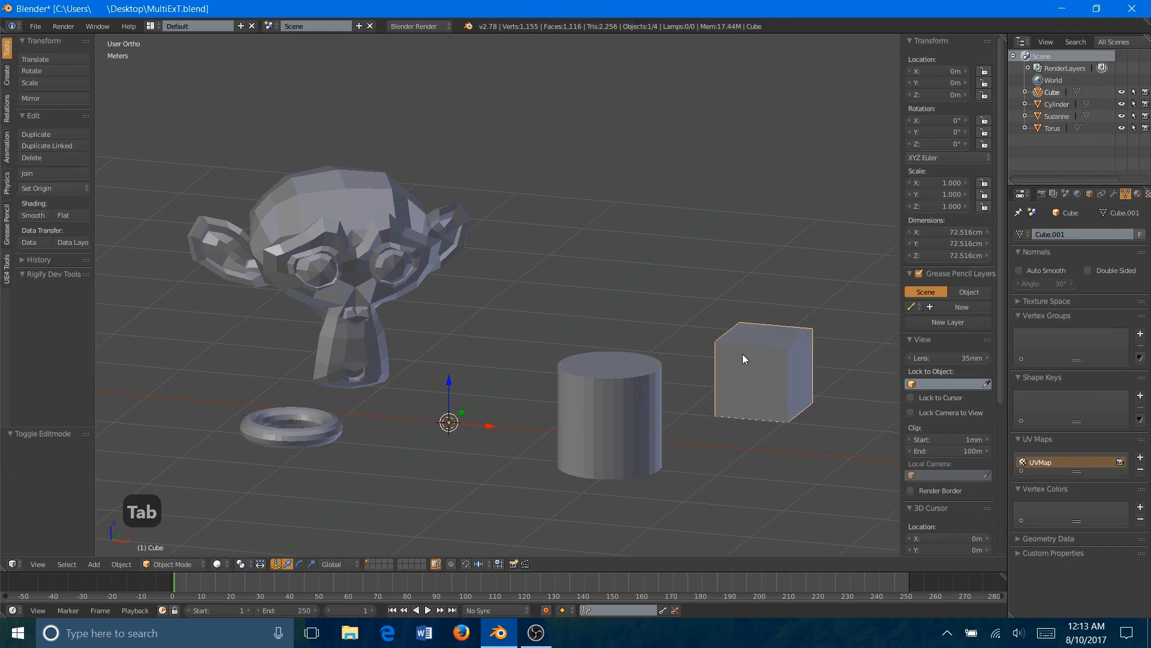
- Shade the faces of Suzanne's eye on the torus side smooth, leaving the rest flat, and return to Object Mode
{"action": "right_click", "coordinate": [400, 251]}
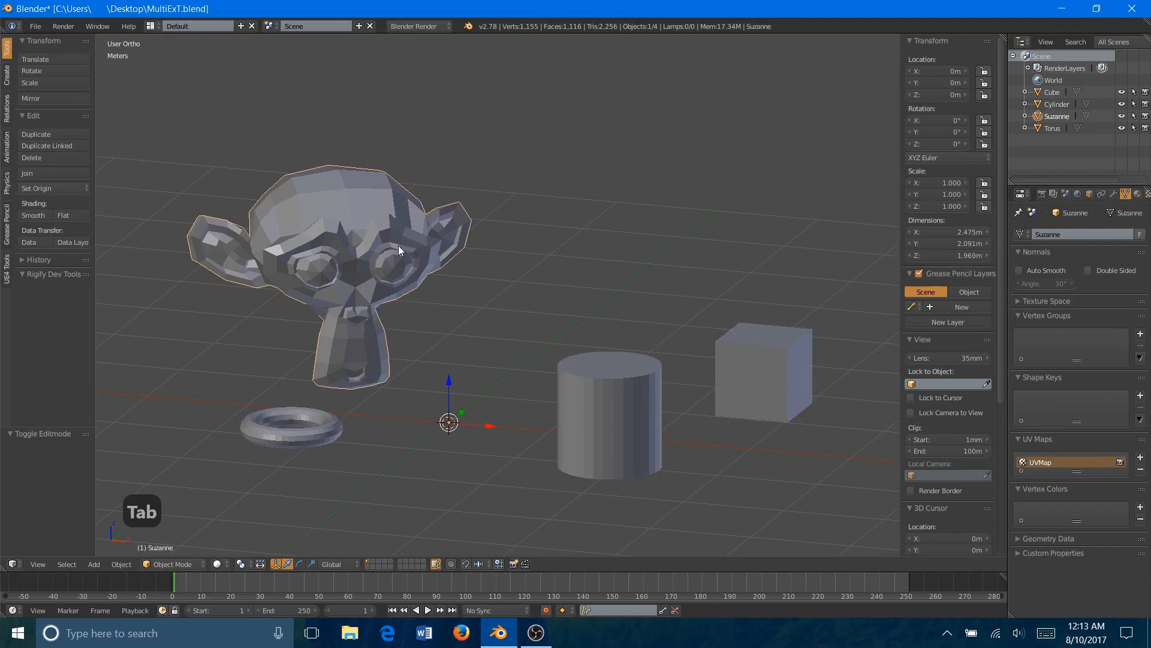
{"action": "key", "text": "Tab"}
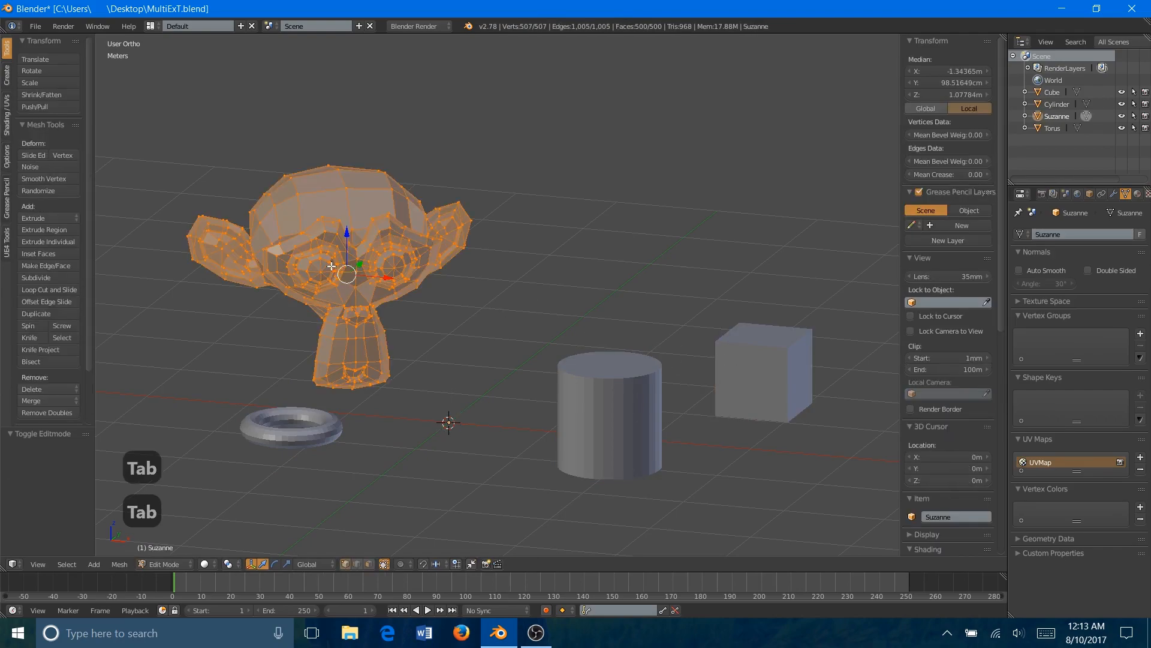
{"action": "scroll", "coordinate": [343, 262], "scroll_direction": "up", "scroll_amount": 2}
{"action": "middle_click_drag", "start_coordinate": [343, 264], "coordinate": [522, 248], "text": "shift"}
{"action": "key", "text": "a"}
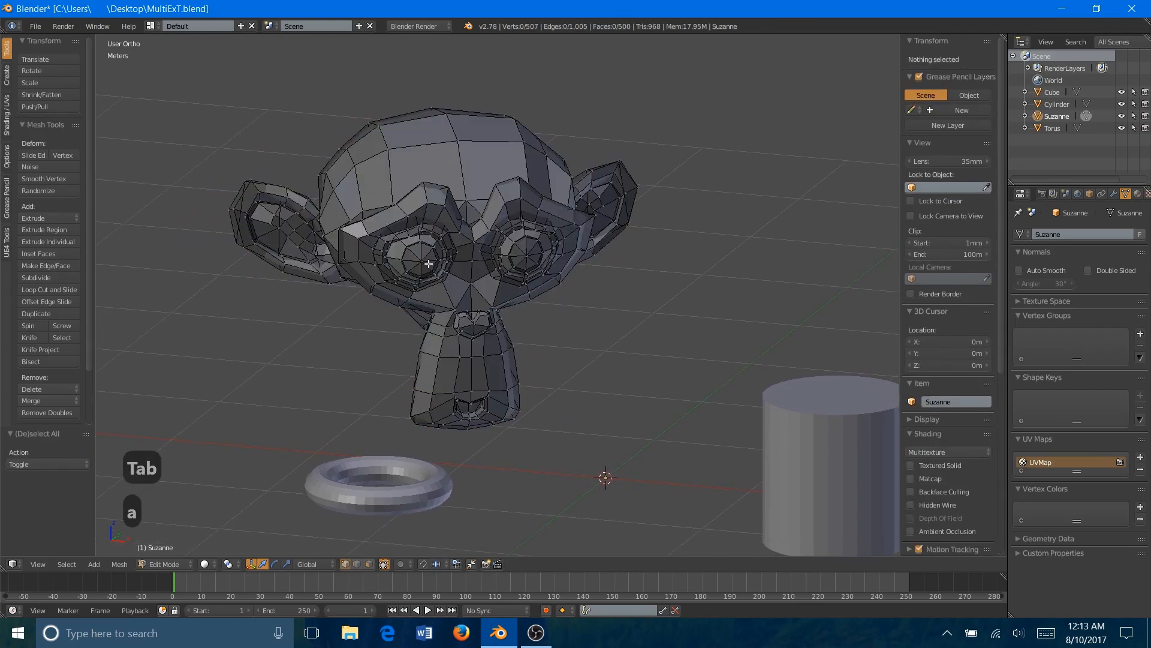
{"action": "key", "text": "l"}
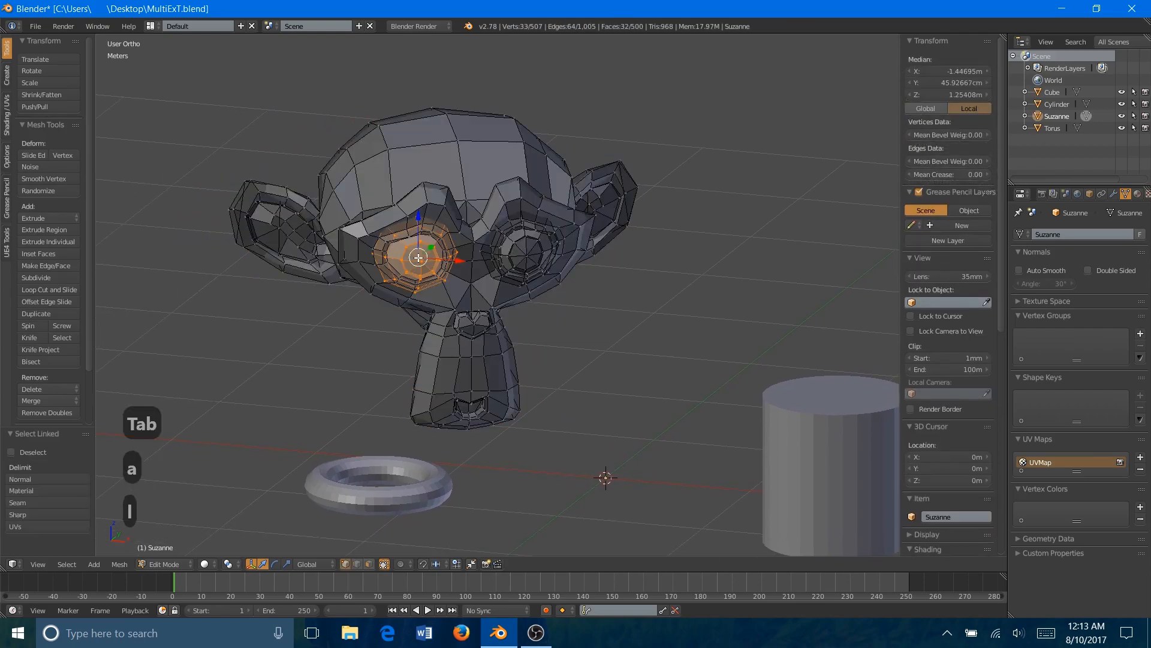
{"action": "left_click", "coordinate": [8, 117]}
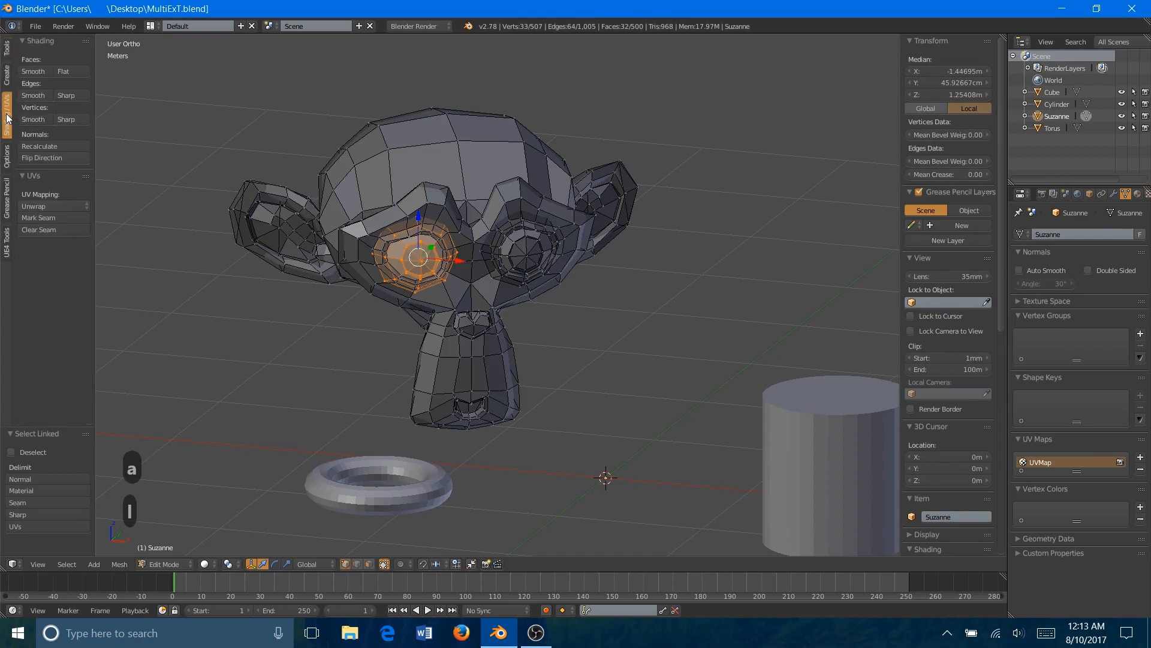
{"action": "left_click", "coordinate": [33, 71]}
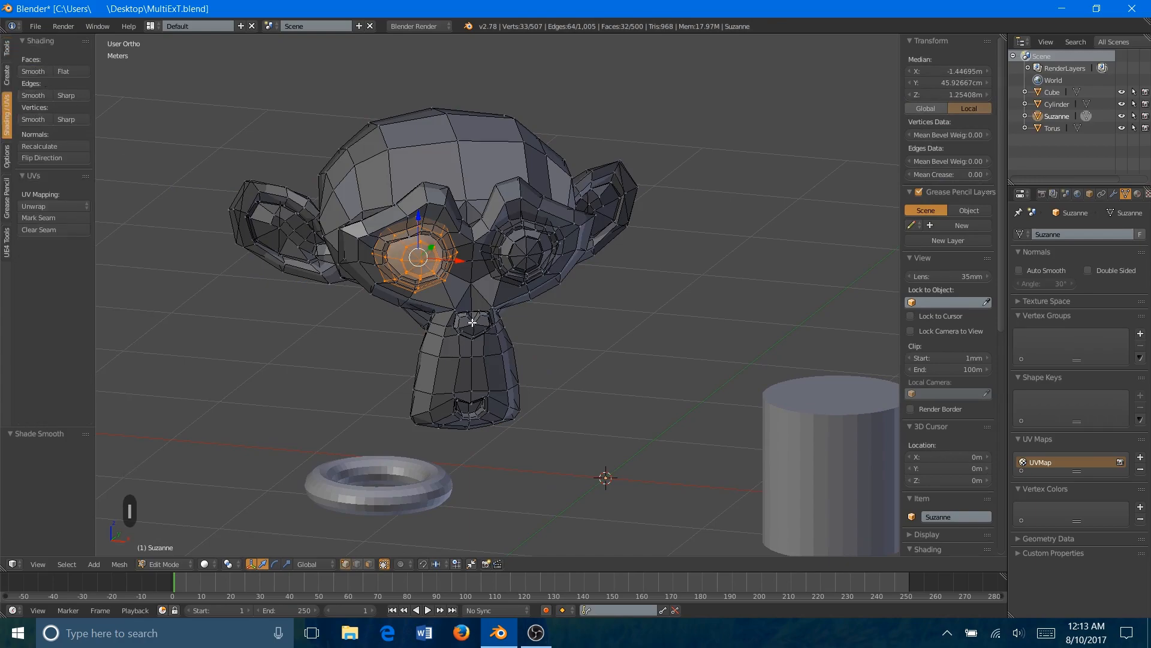
{"action": "key", "text": "Tab"}
- Shade all of the cylinder's faces smooth and enable Auto Smooth for its normals
{"action": "middle_click_drag", "start_coordinate": [649, 377], "coordinate": [357, 240], "text": "shift"}
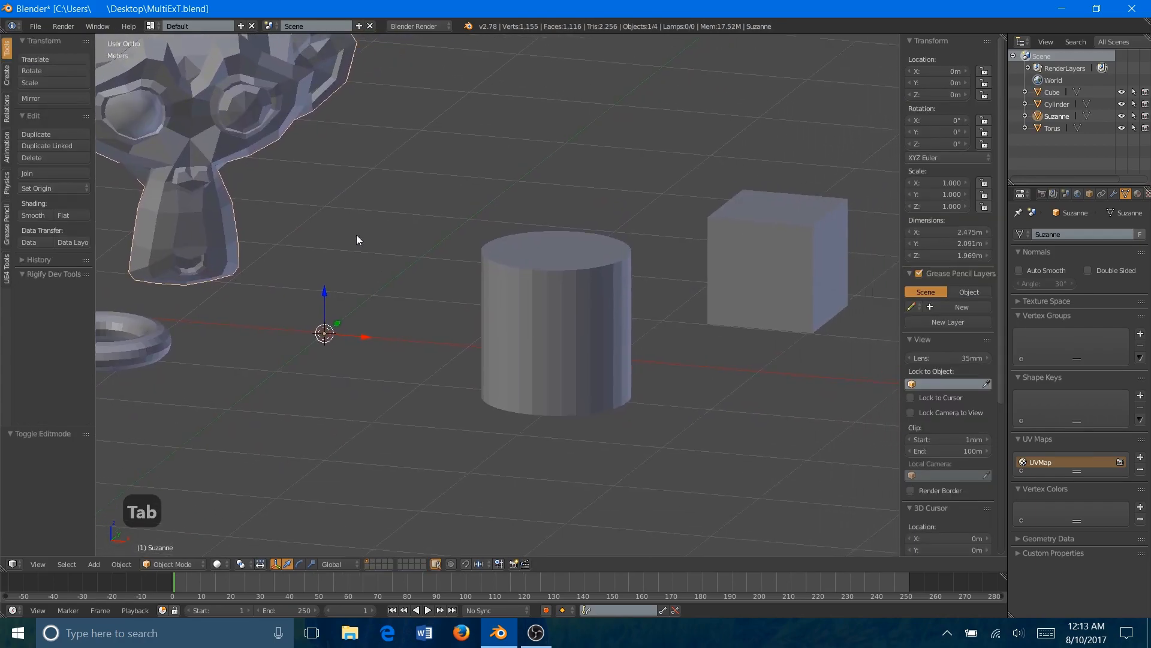
{"action": "scroll", "coordinate": [357, 239], "scroll_direction": "up", "scroll_amount": 2}
{"action": "key", "text": "Tab"}
{"action": "key", "text": "Tab"}
{"action": "right_click", "coordinate": [535, 347]}
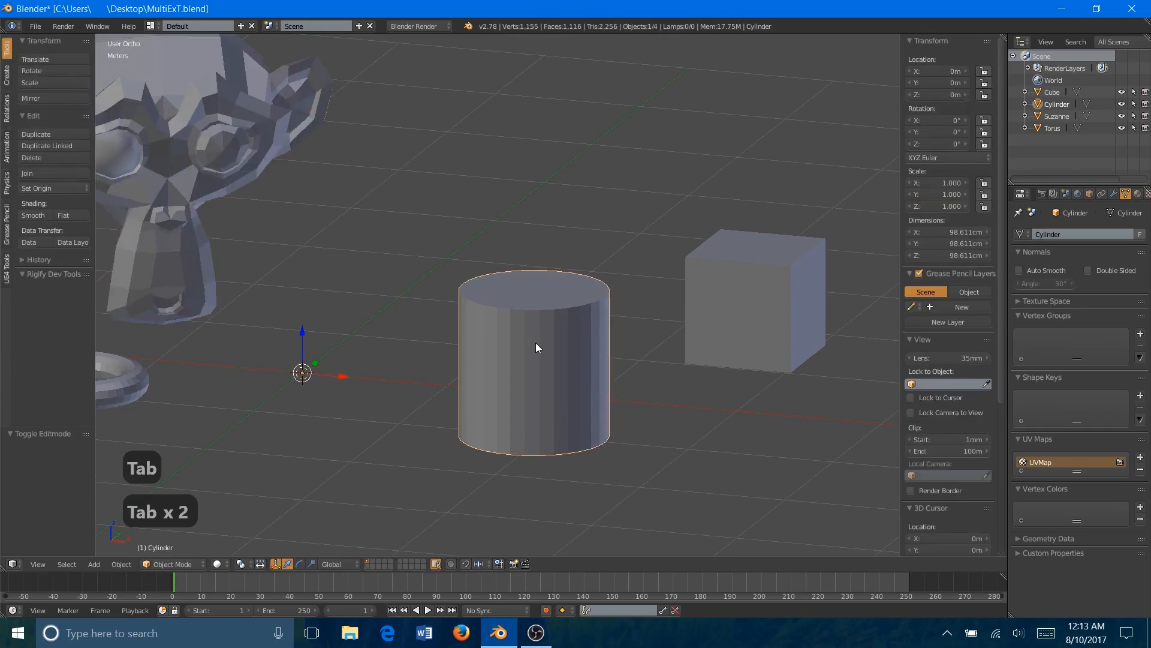
{"action": "key", "text": "Tab"}
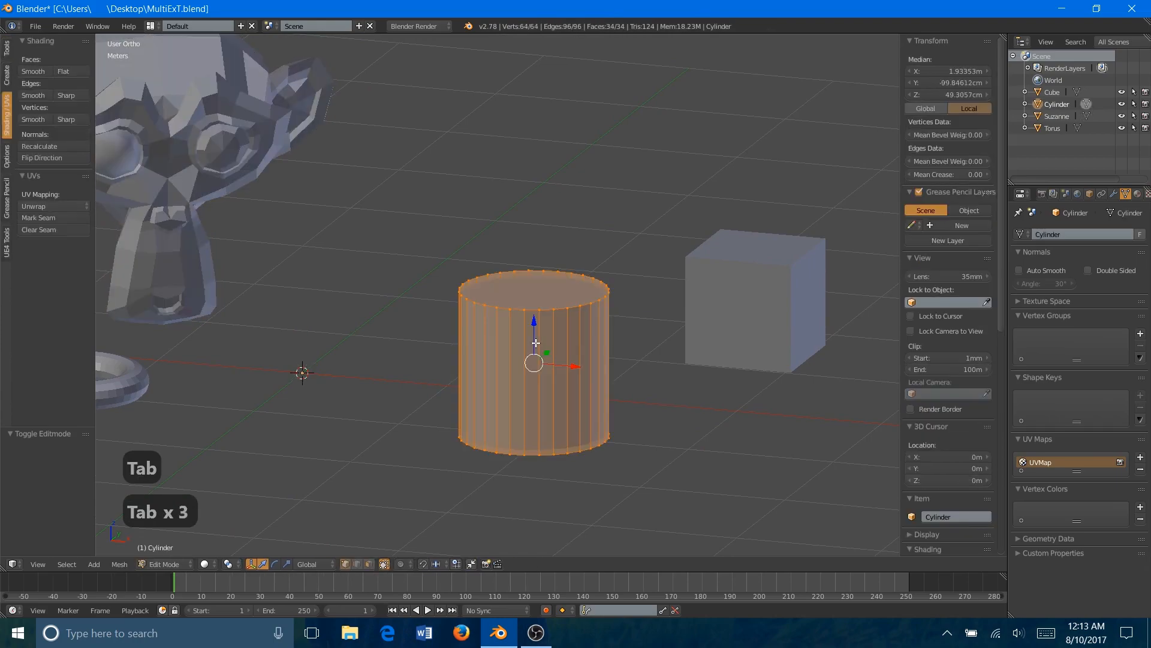
{"action": "left_click", "coordinate": [33, 70]}
{"action": "key", "text": "Tab"}
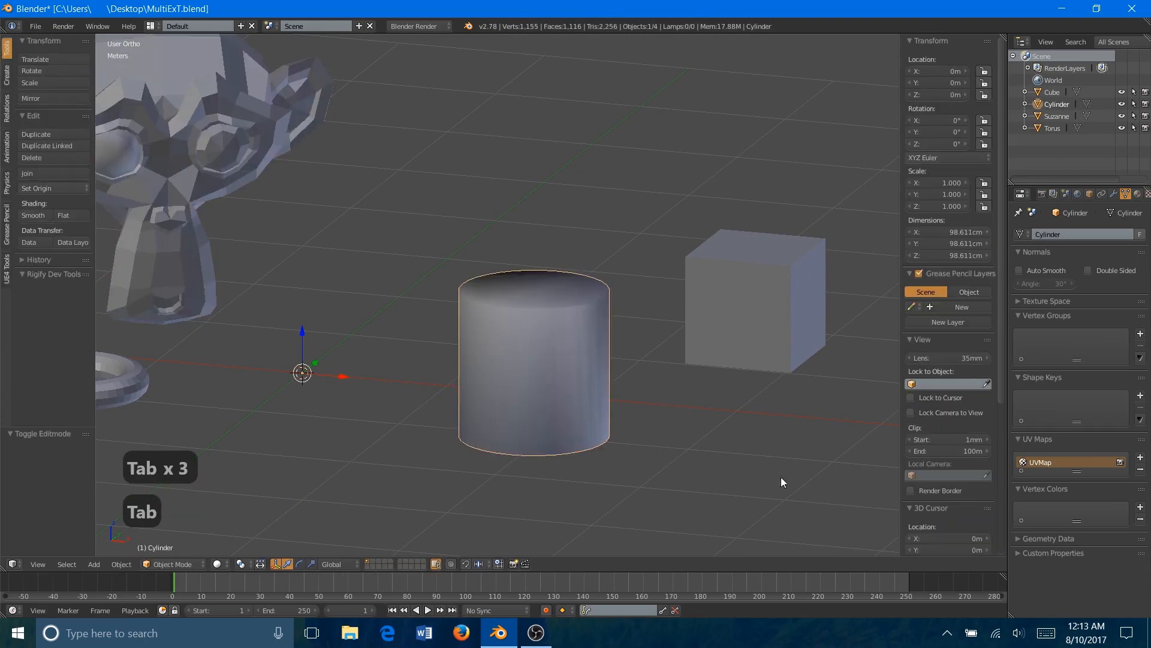
{"action": "left_click", "coordinate": [1019, 270]}
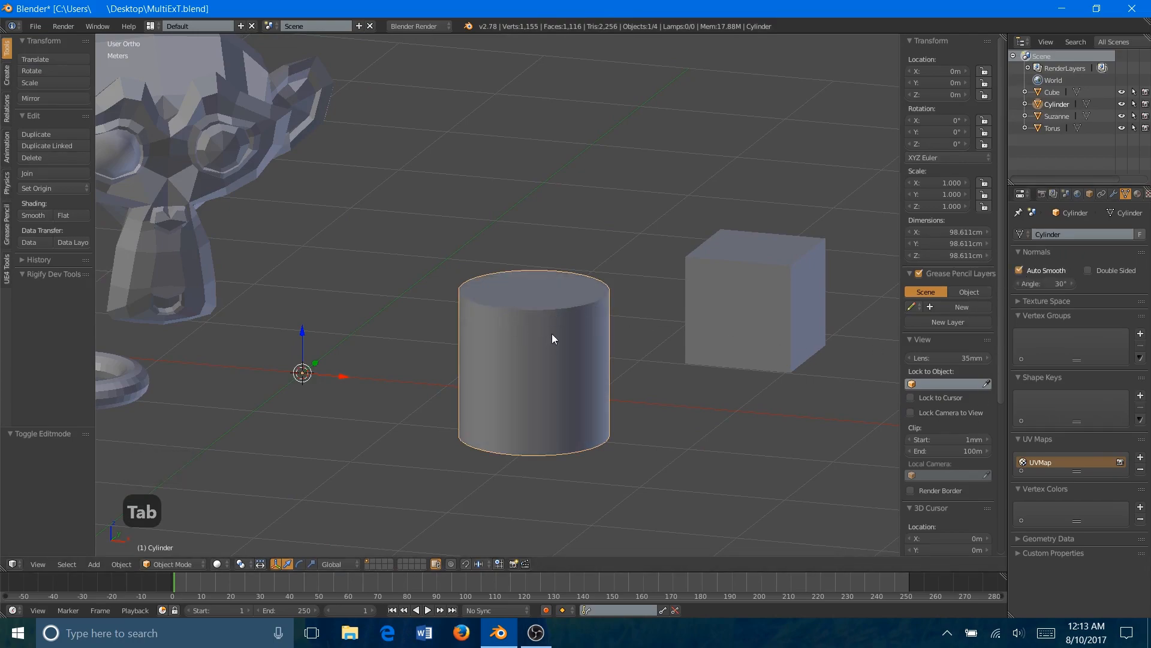
- Add a basis shape key and one further shape key to Suzanne
{"action": "scroll", "coordinate": [592, 275], "scroll_direction": "down", "scroll_amount": 1}
{"action": "middle_click_drag", "start_coordinate": [473, 200], "coordinate": [583, 283], "text": "shift"}
{"action": "key", "text": "Tab"}
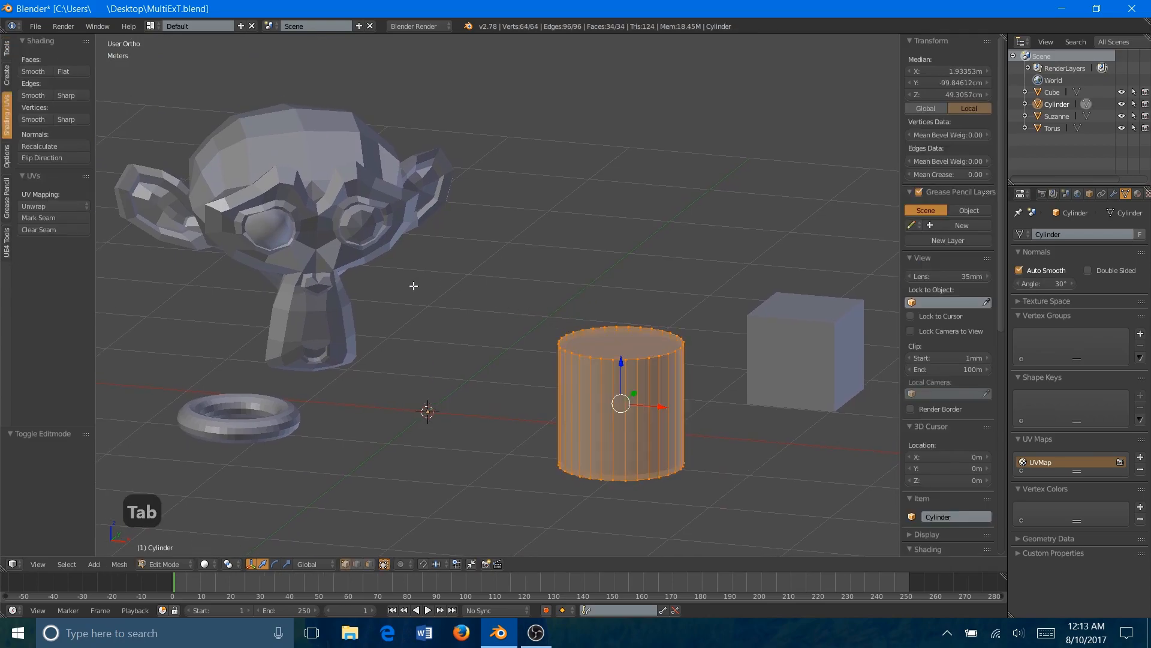
{"action": "key", "text": "Tab"}
{"action": "right_click", "coordinate": [329, 216]}
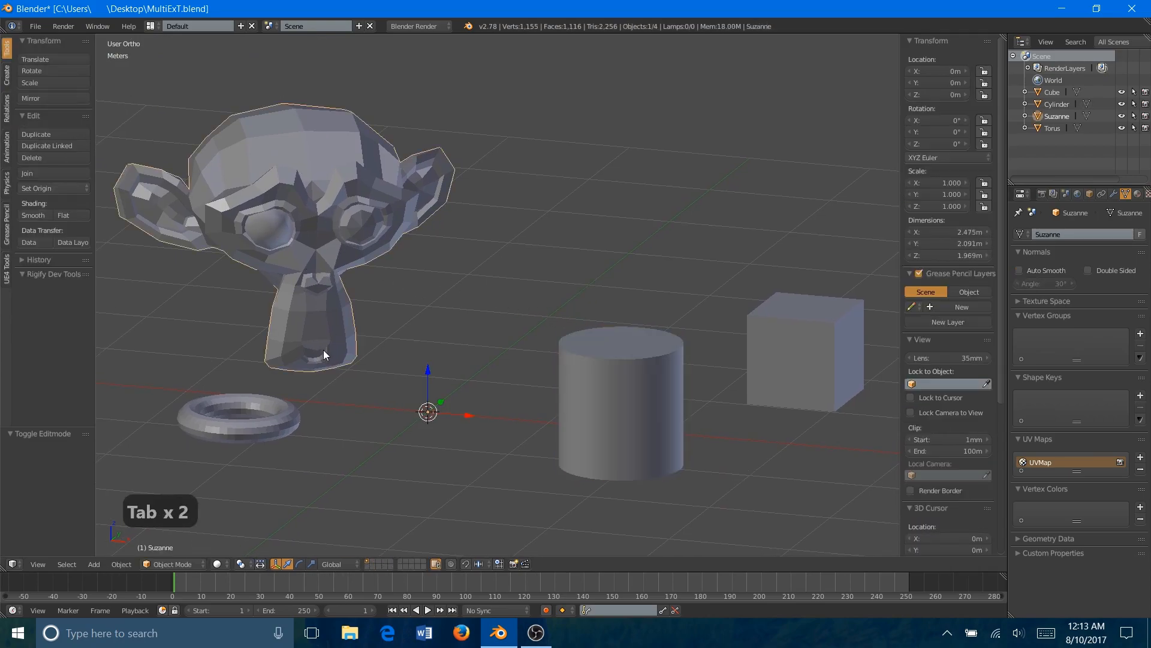
{"action": "left_click", "coordinate": [1139, 396]}
{"action": "left_click", "coordinate": [1140, 396]}
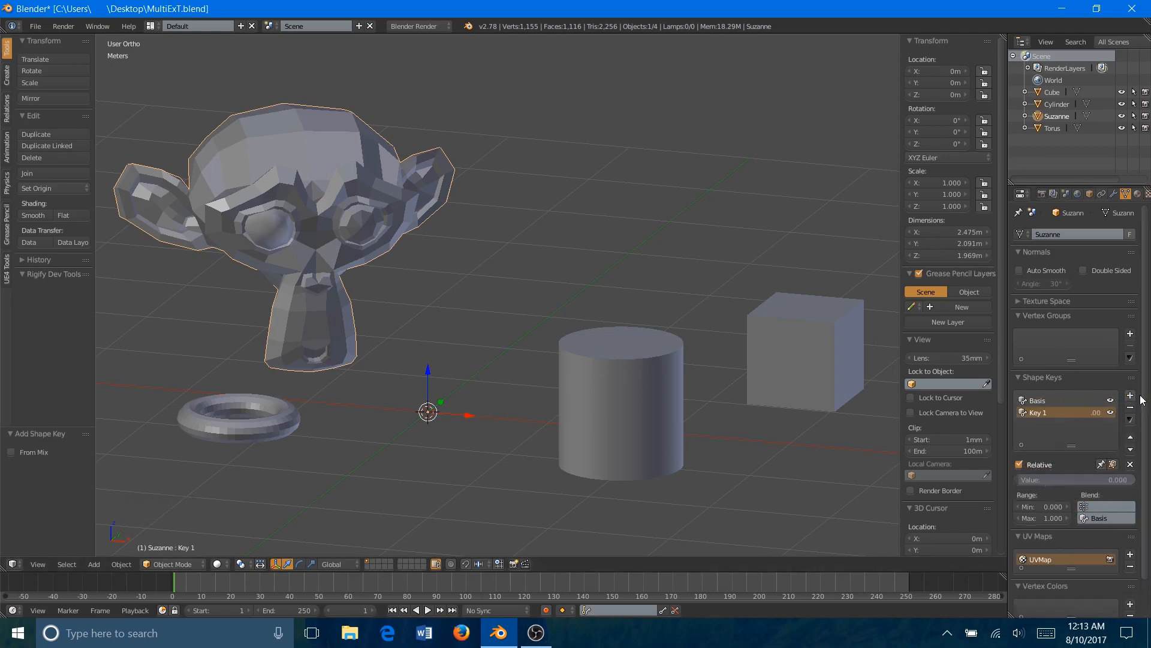
- With the second shape key active, select only the vertex on top of Suzanne's head and enable proportional editing
{"action": "key", "text": "Tab"}
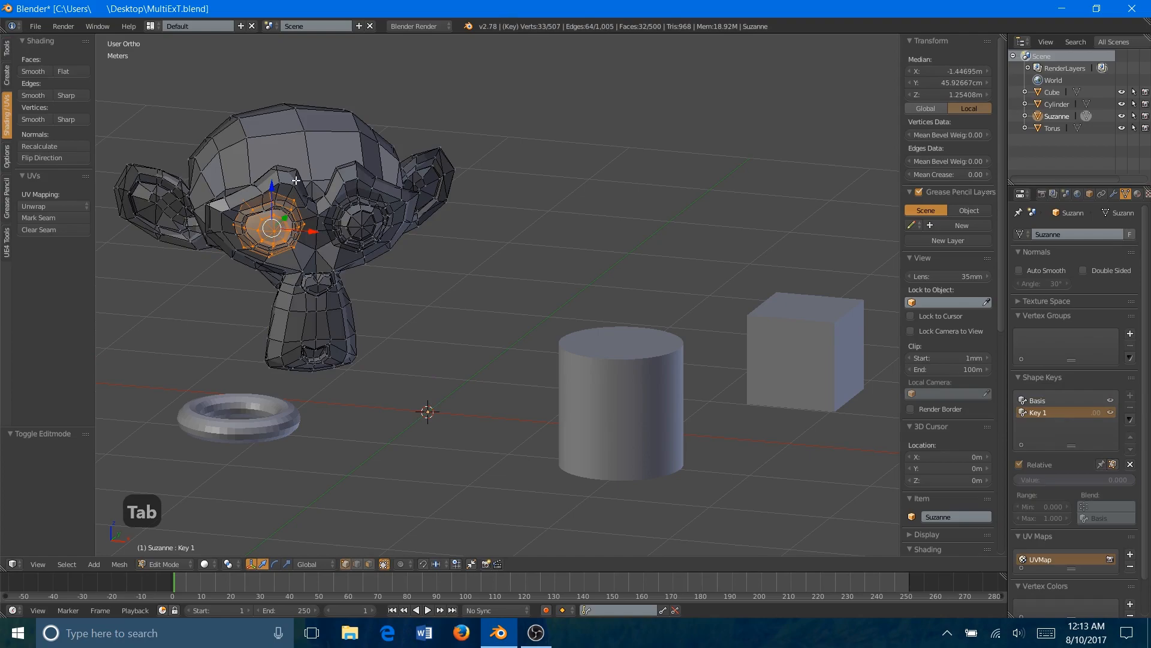
{"action": "scroll", "coordinate": [296, 180], "scroll_direction": "up", "scroll_amount": 4}
{"action": "key", "text": "a"}
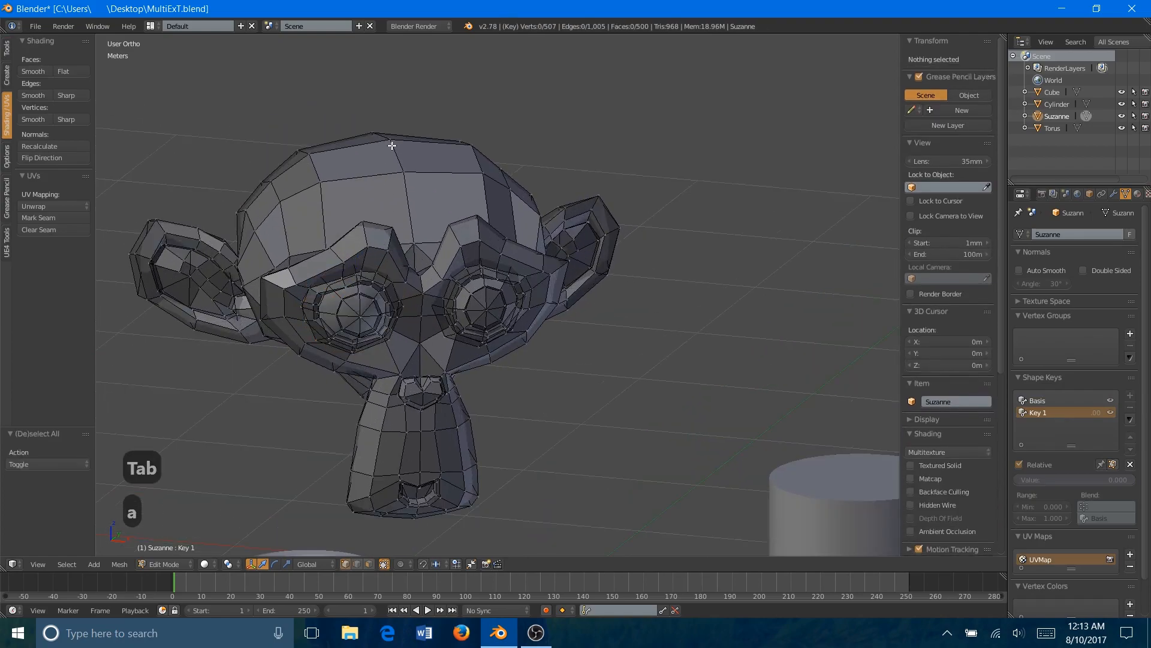
{"action": "right_click", "coordinate": [392, 146]}
{"action": "left_click", "coordinate": [400, 564]}
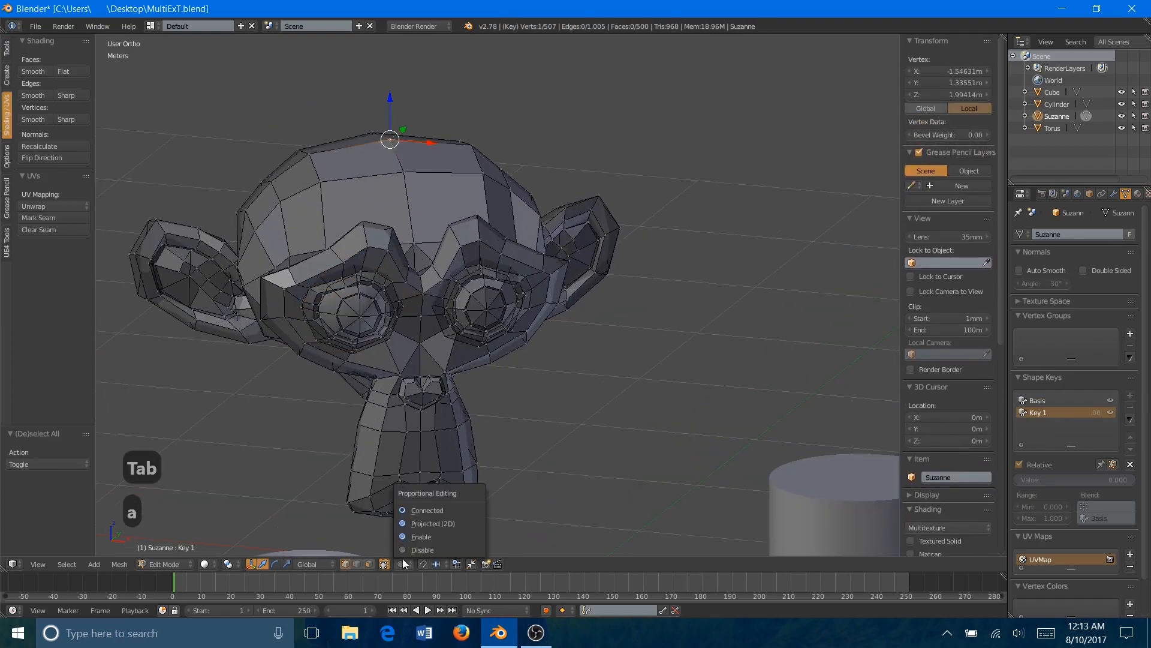
{"action": "left_click", "coordinate": [414, 537]}
- Raise the head-top vertex about 39 cm with a proportional size of about 142, and test the shape key's value in Object Mode
{"action": "key", "text": "g"}
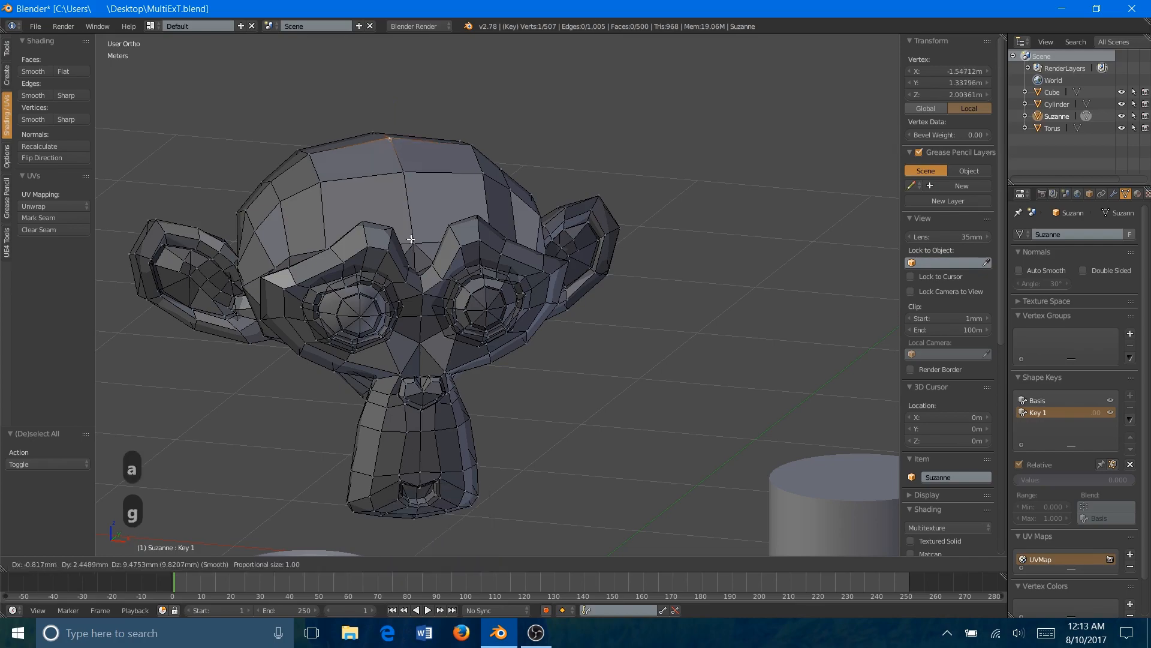
{"action": "scroll", "coordinate": [406, 212], "scroll_direction": "down", "scroll_amount": 20}
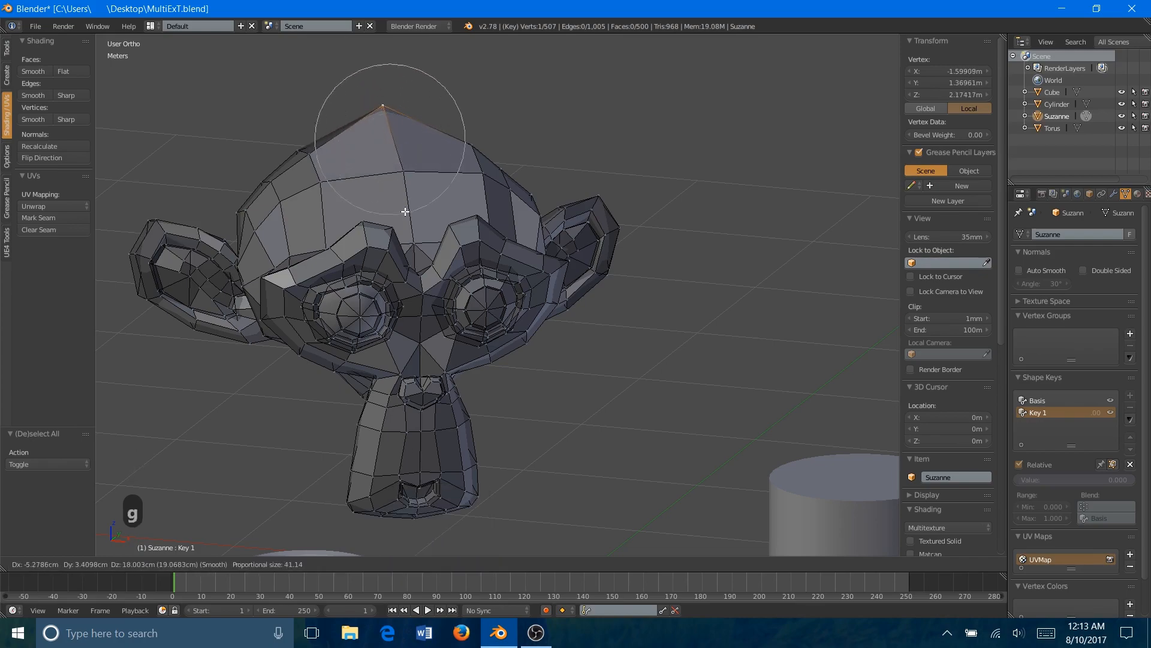
{"action": "scroll", "coordinate": [405, 211], "scroll_direction": "down", "scroll_amount": 13}
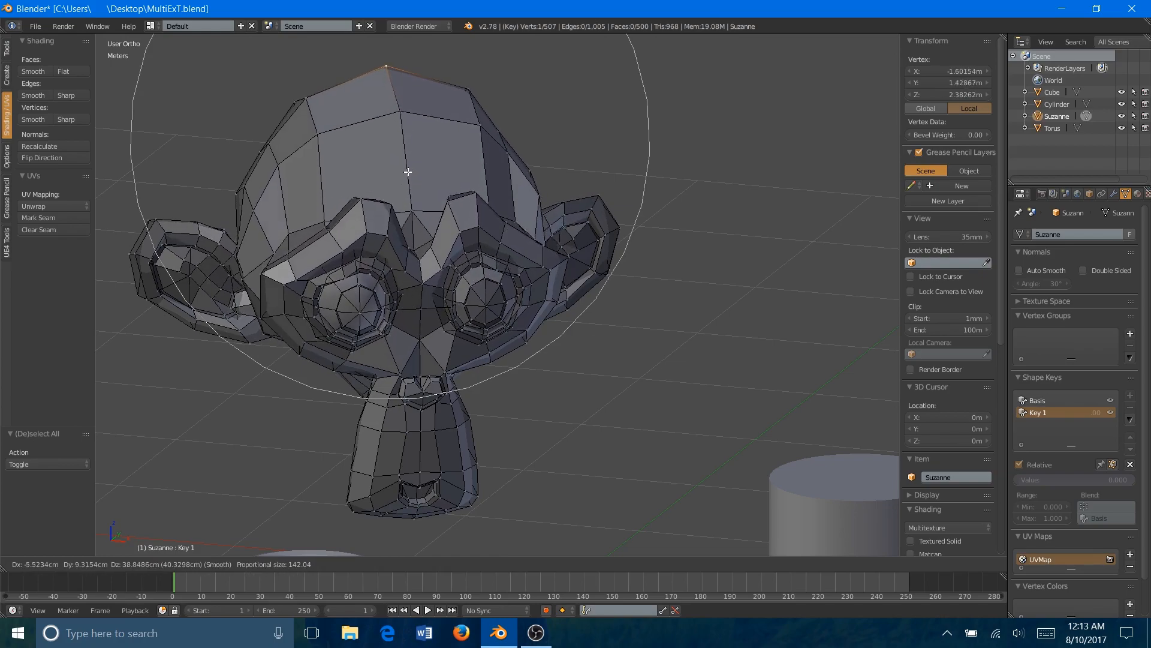
{"action": "left_click", "coordinate": [409, 172]}
{"action": "scroll", "coordinate": [540, 288], "scroll_direction": "down", "scroll_amount": 4}
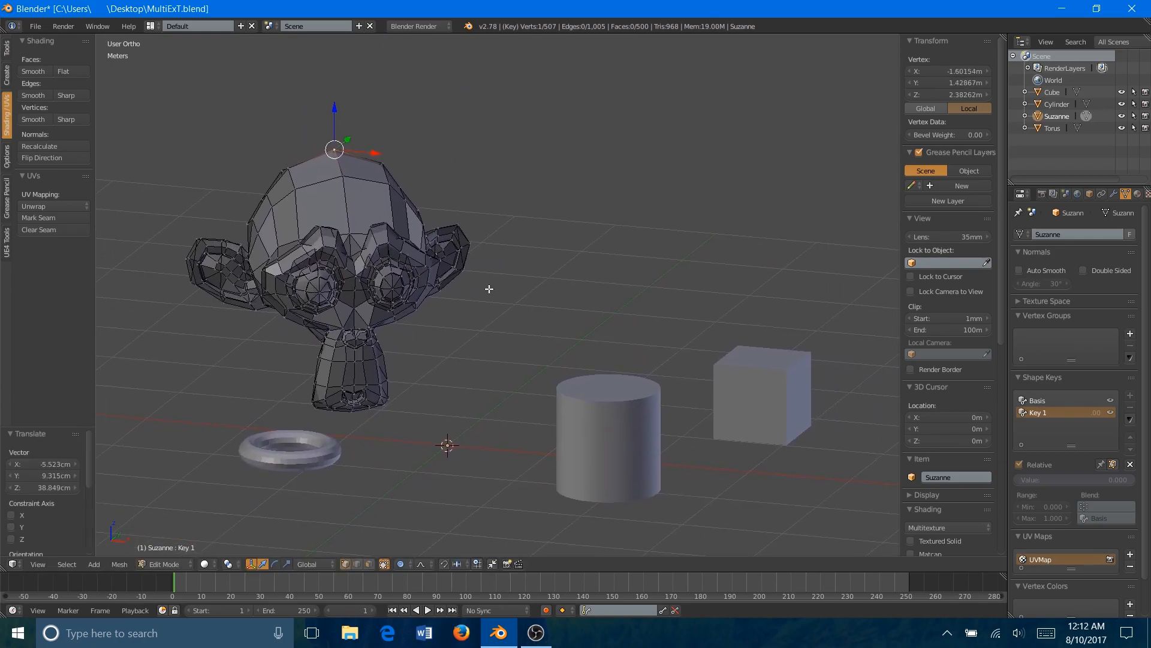
{"action": "key", "text": "a"}
{"action": "key", "text": "Tab"}
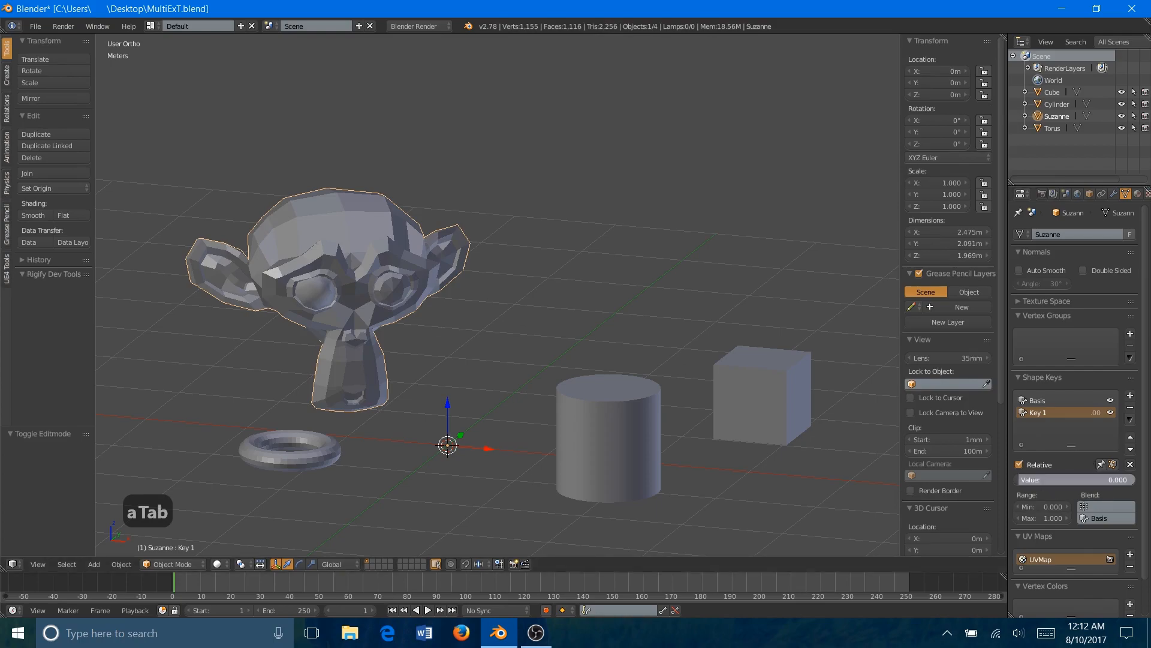
{"action": "mouse_move", "coordinate": [1020, 479]}
{"action": "left_mouse_down"}
{"action": "mouse_move", "coordinate": [1133, 479]}
{"action": "mouse_move", "coordinate": [1021, 480]}
{"action": "left_mouse_up"}
{"action": "middle_click_drag", "start_coordinate": [566, 340], "coordinate": [564, 305], "text": "shift"}
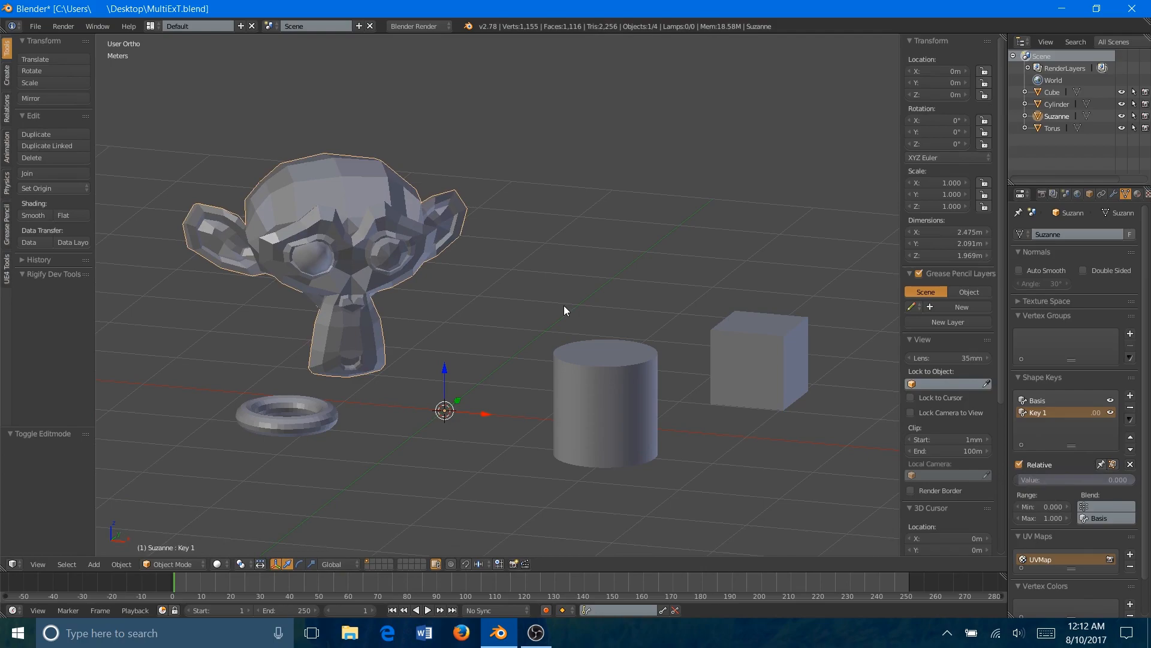
- Duplicate the cube in place and rename the copy UCX_Cube as its collision mesh
{"action": "right_click", "coordinate": [754, 341]}
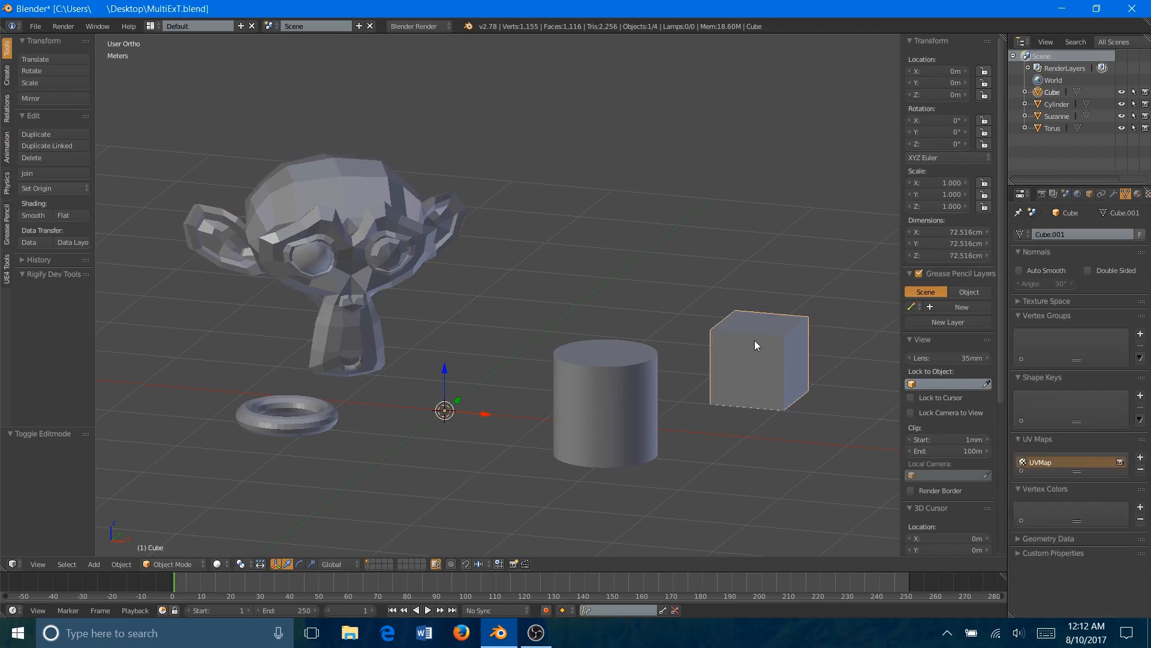
{"action": "right_click", "coordinate": [617, 440]}
{"action": "right_click", "coordinate": [323, 427]}
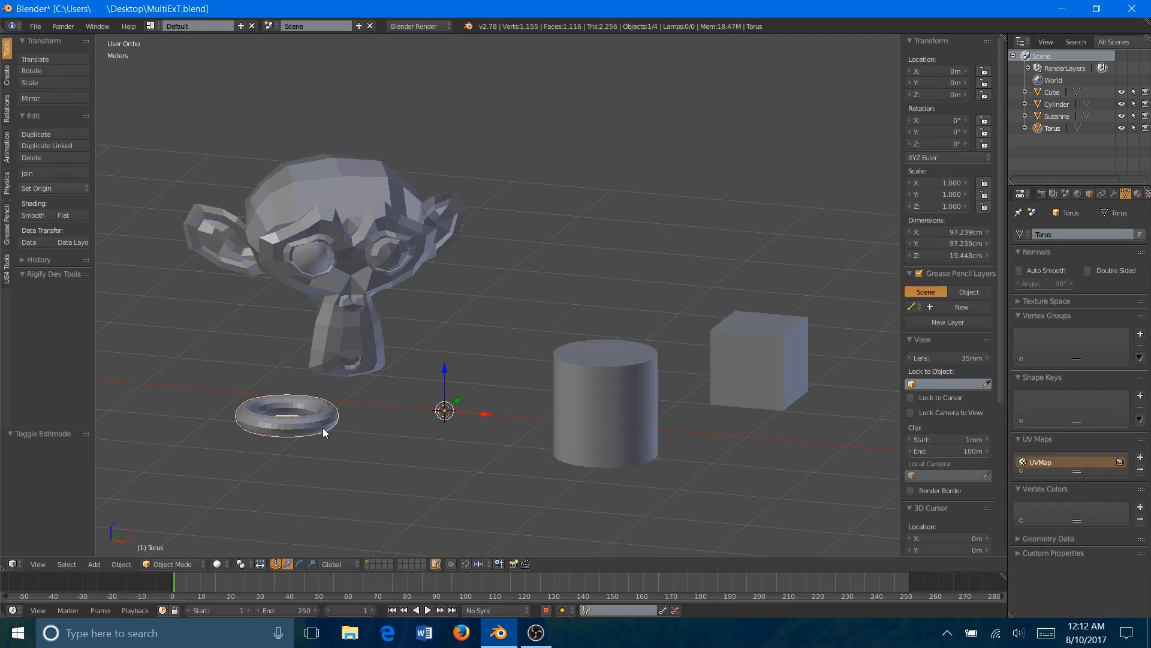
{"action": "right_click", "coordinate": [759, 365]}
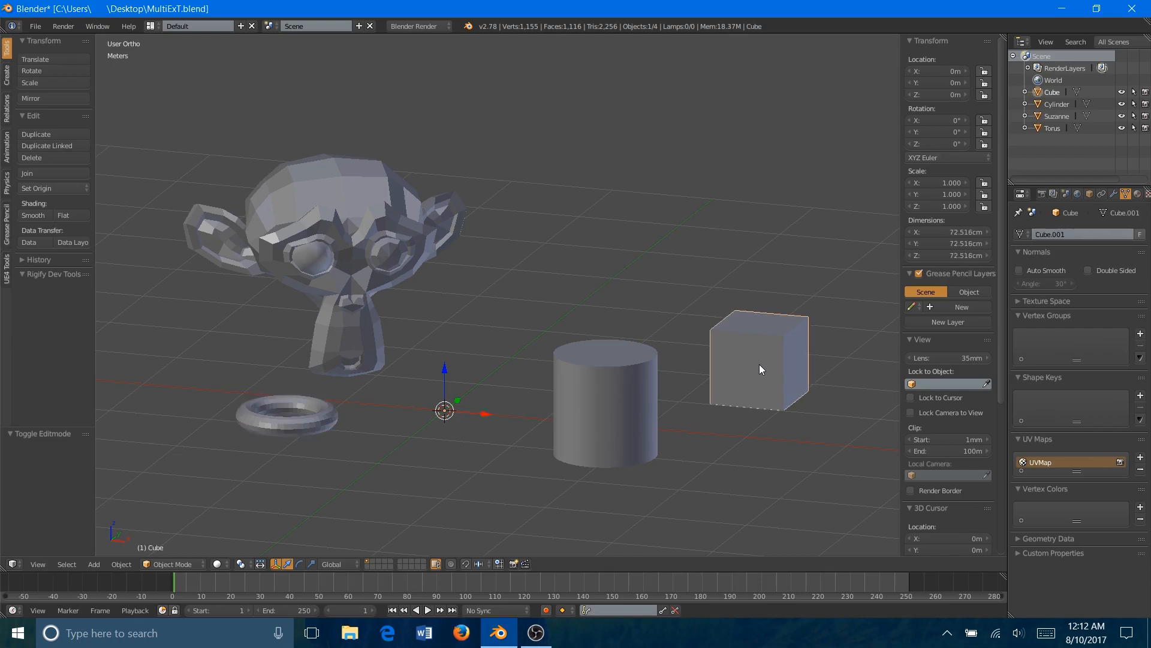
{"action": "key", "text": "shift+d"}
{"action": "key", "text": "Escape"}
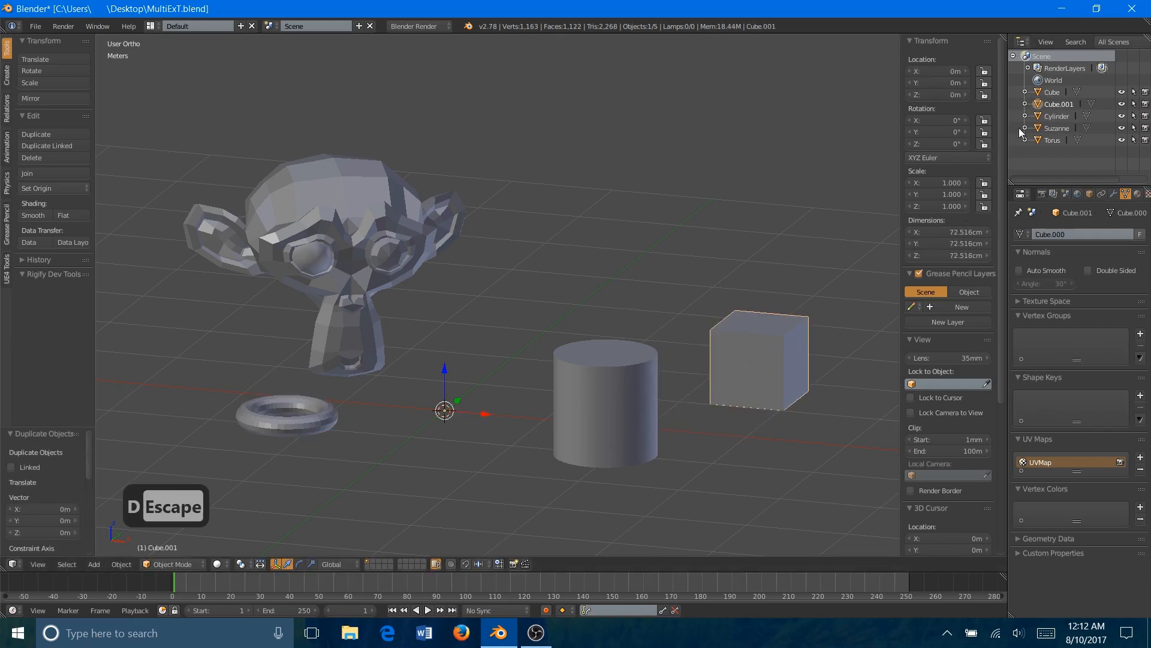
{"action": "double_click", "coordinate": [1050, 104]}
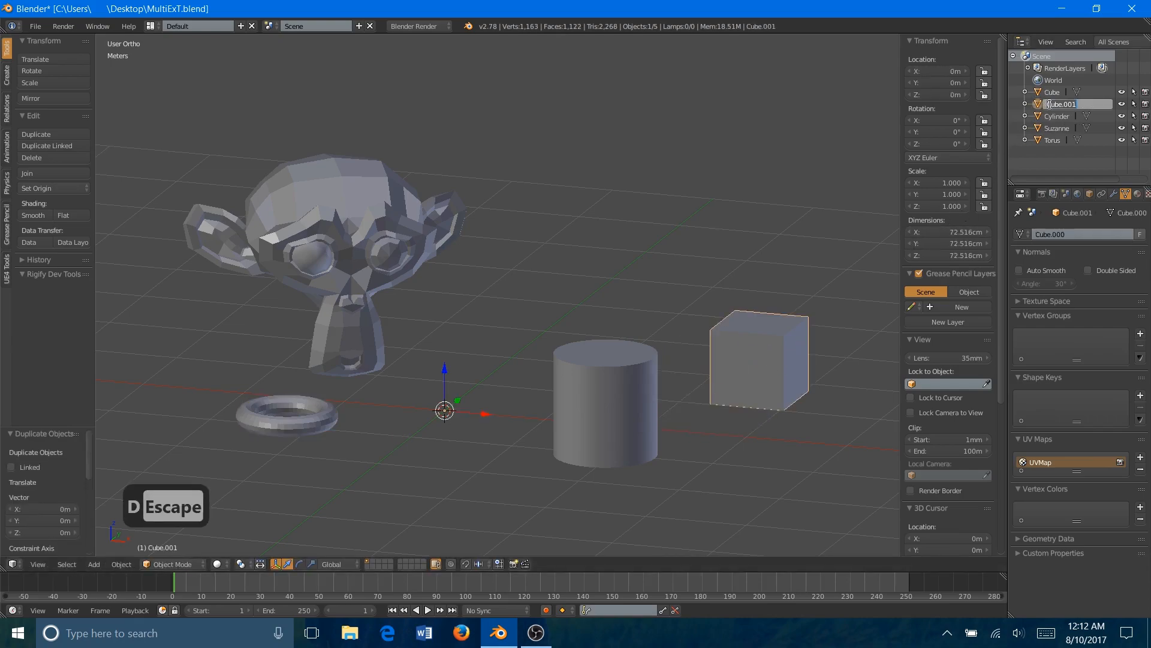
{"action": "type", "text": "UCX_"}
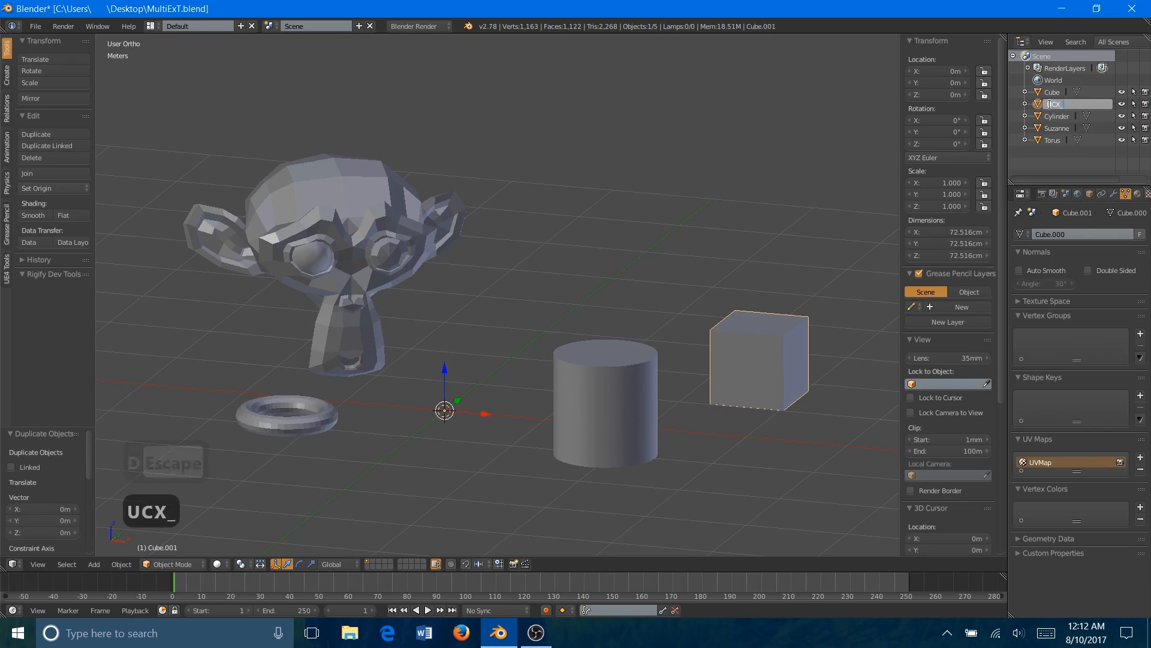
{"action": "type", "text": "Cube"}
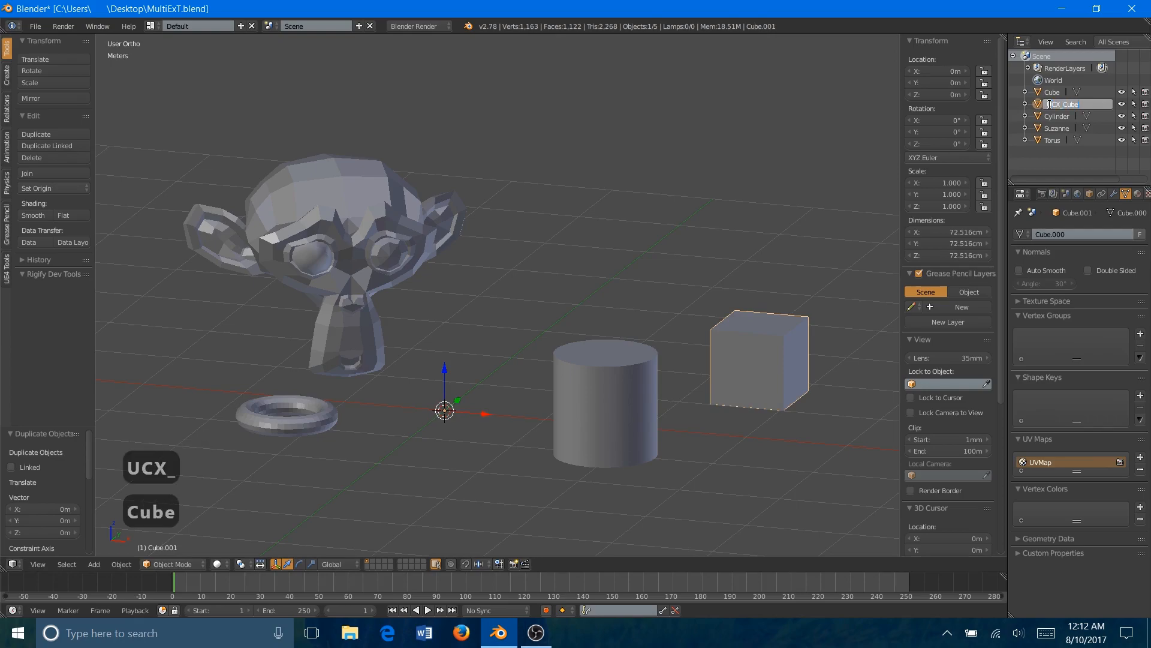
{"action": "key", "text": "Return"}
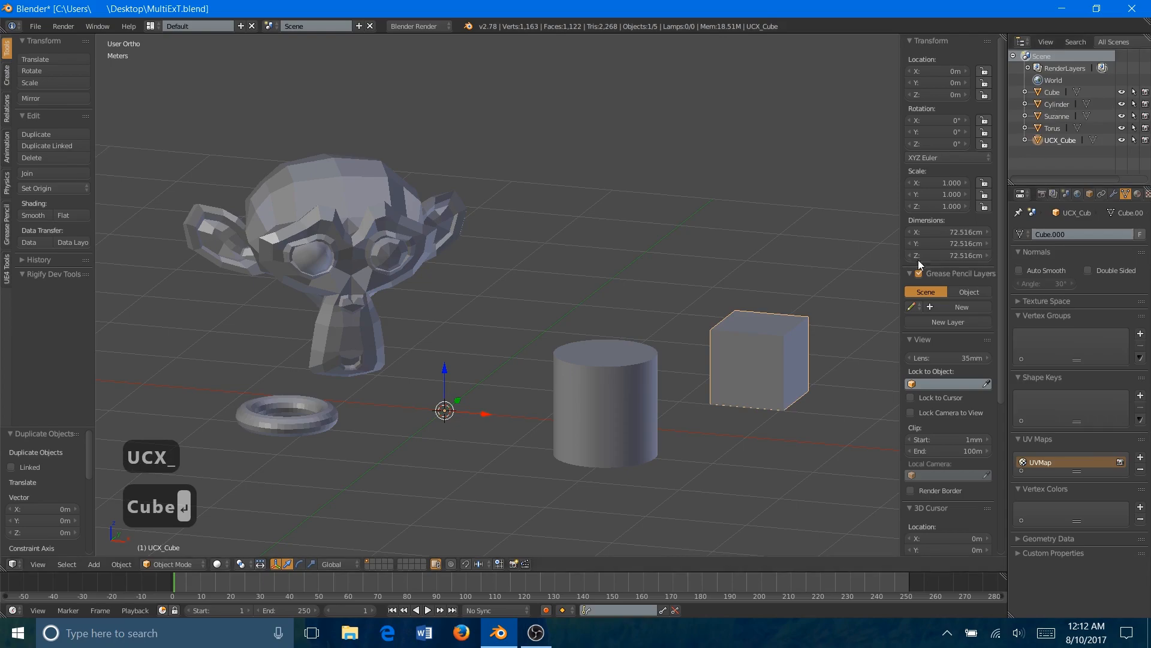
- Duplicate UCX_Cube and move the copy about -84 cm along X and -2.33 m along Y to the cylinder
{"action": "key", "text": "shift+d"}
{"action": "key", "text": "x"}
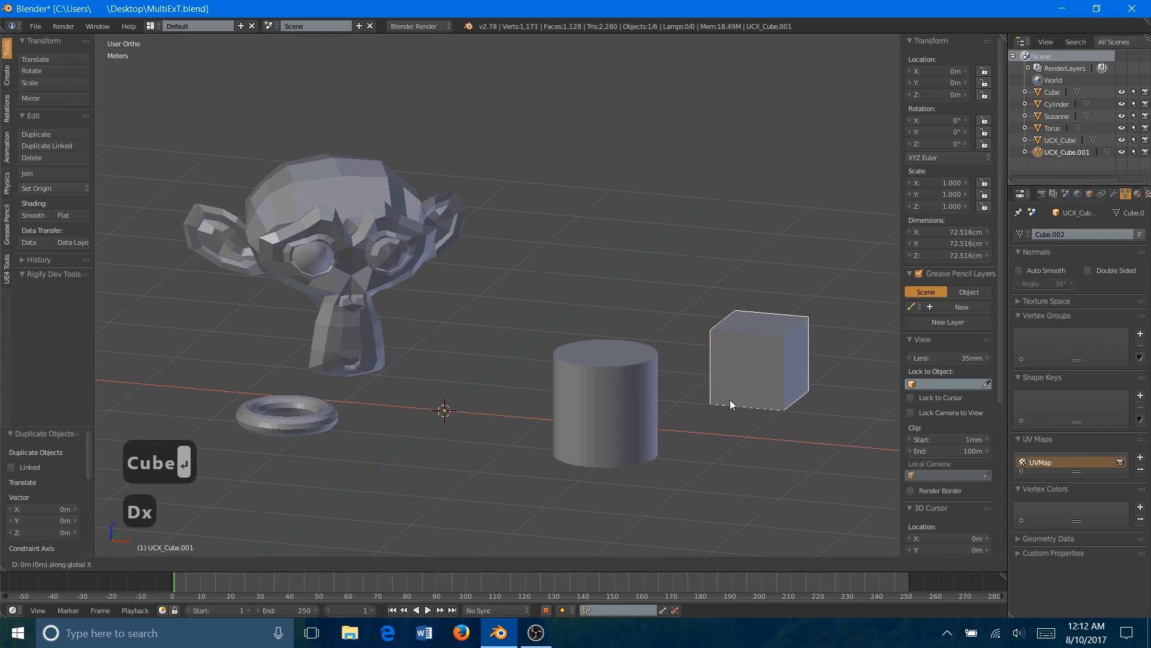
{"action": "left_click", "coordinate": [645, 398]}
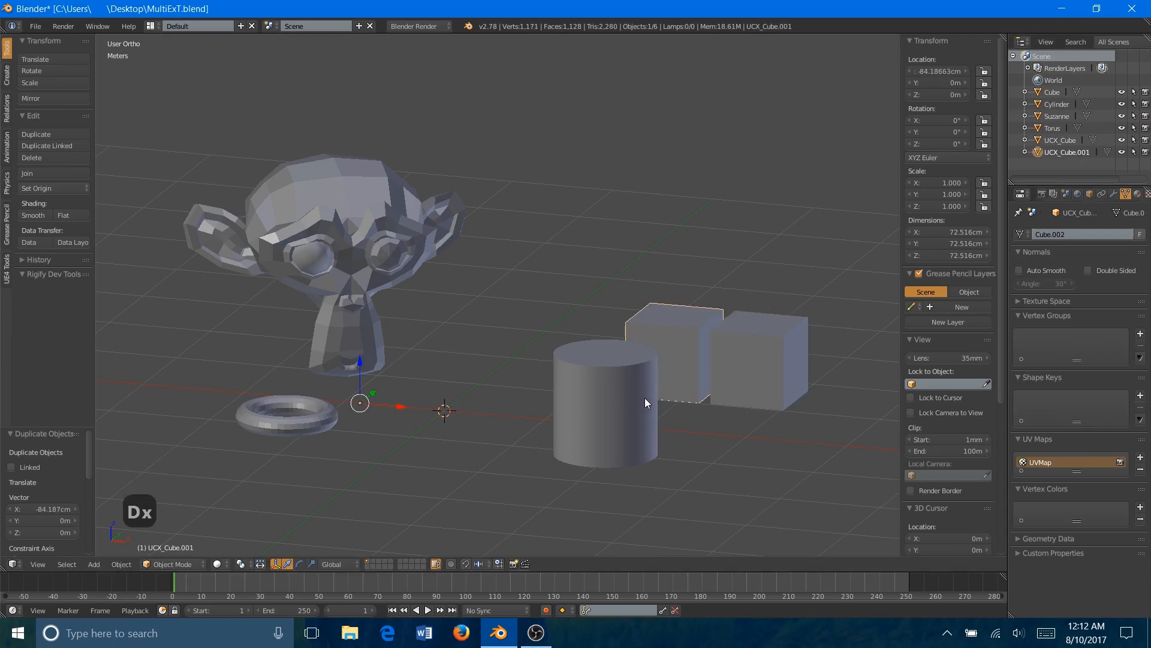
{"action": "key", "text": "g"}
{"action": "key", "text": "y"}
{"action": "left_click", "coordinate": [592, 491]}
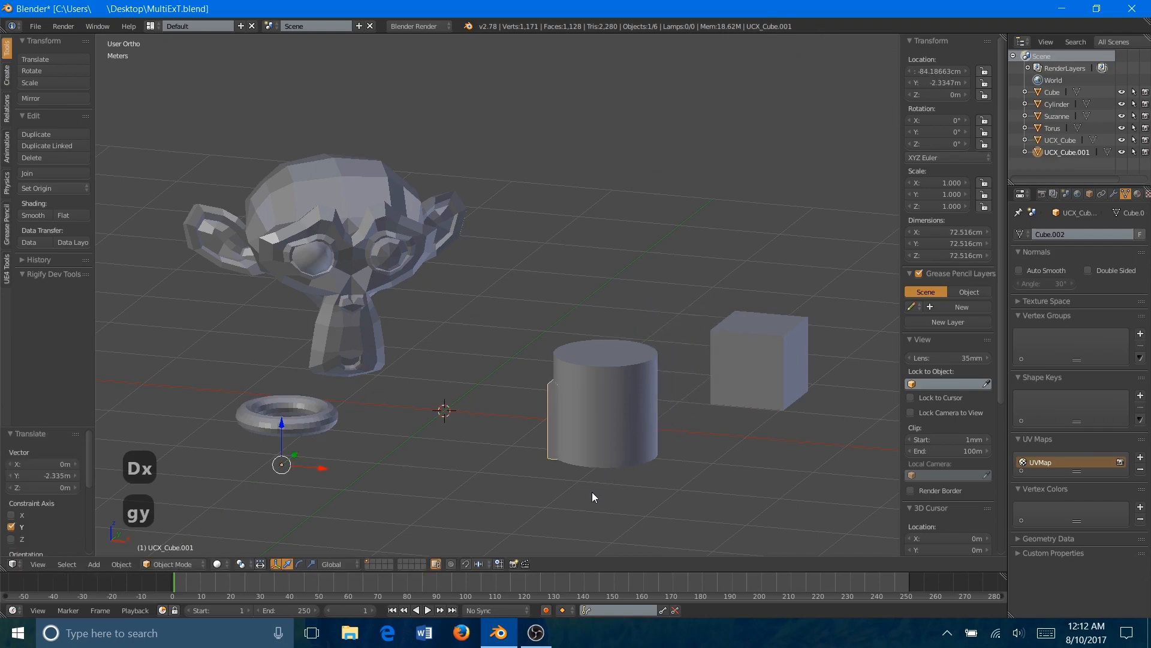
- In the wireframe top view, centre the copied cube on the cylinder, moving it about 9.5 cm in X and -5.6 cm in Y
{"action": "key", "text": "z"}
{"action": "key", "text": "KP_7"}
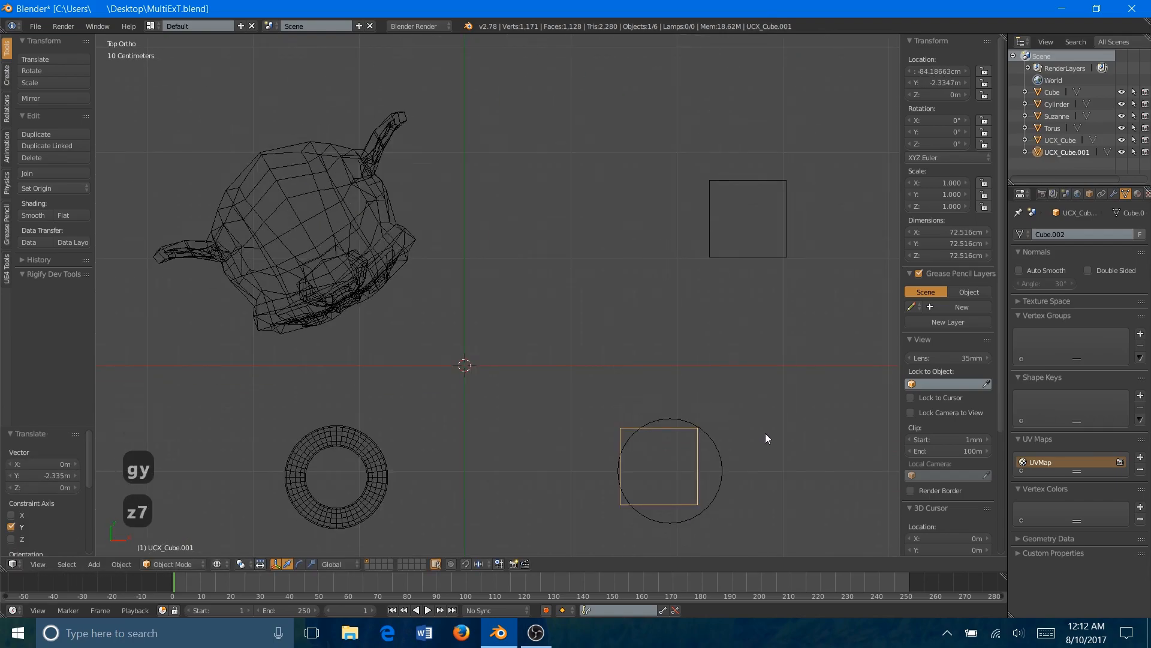
{"action": "key", "text": "KP_Decimal"}
{"action": "key", "text": "g"}
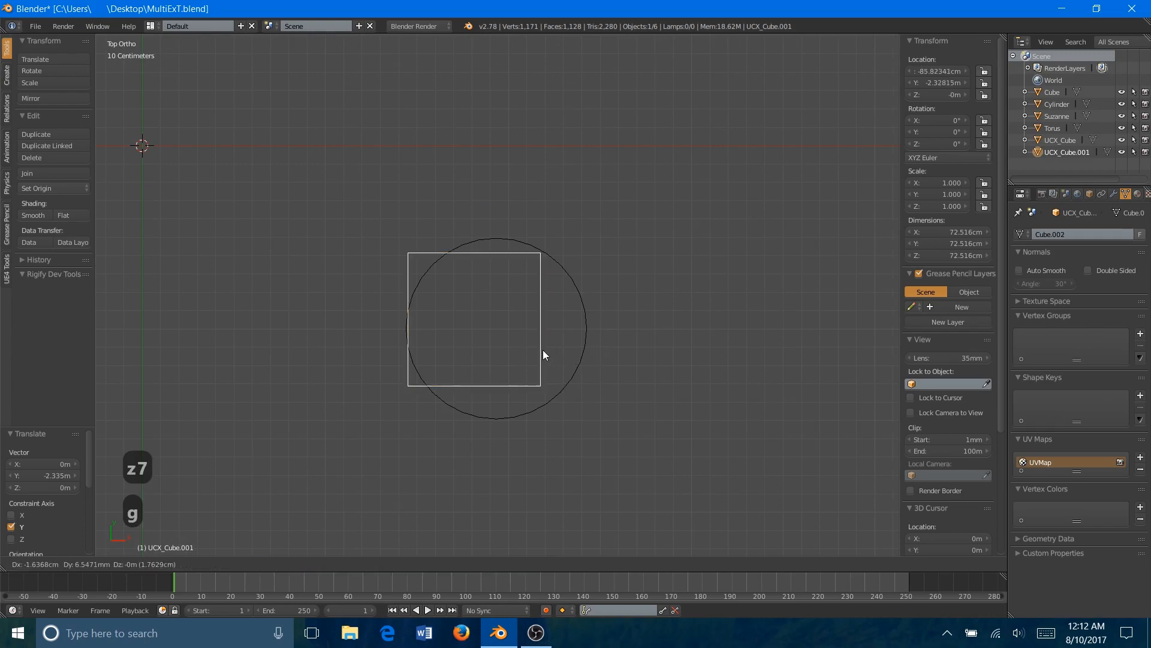
{"action": "left_click", "coordinate": [563, 359]}
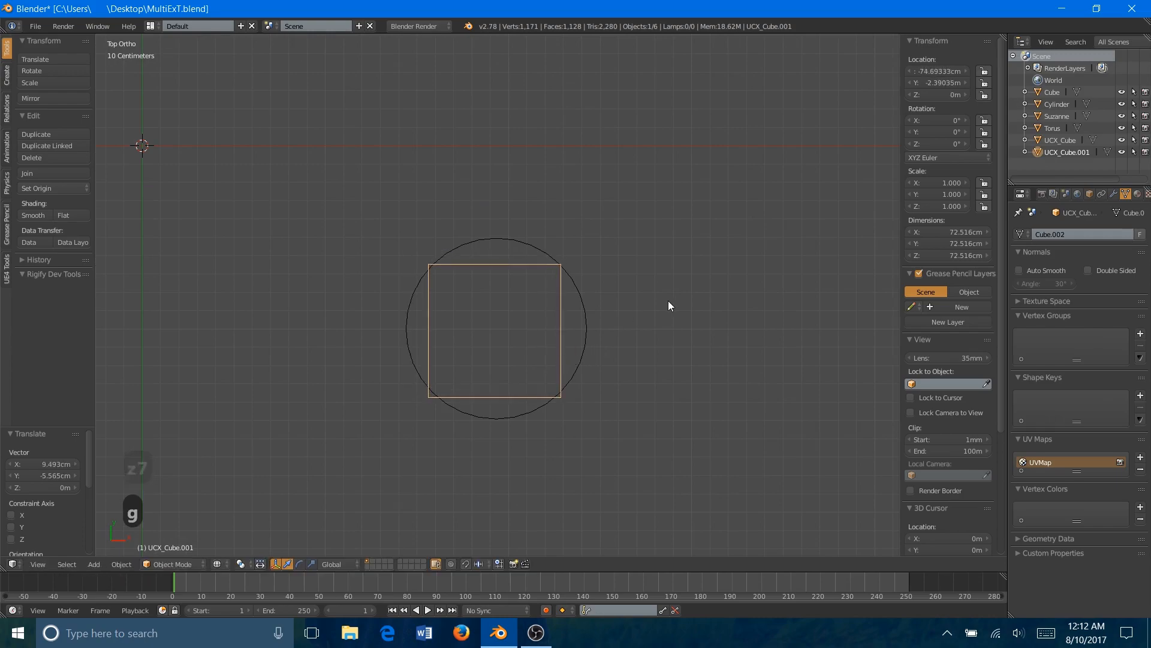
- In the front view, raise only the copied cube's upper vertices about 26.5 cm to the height of the cylinder's top
{"action": "key", "text": "KP_1"}
{"action": "key", "text": "z"}
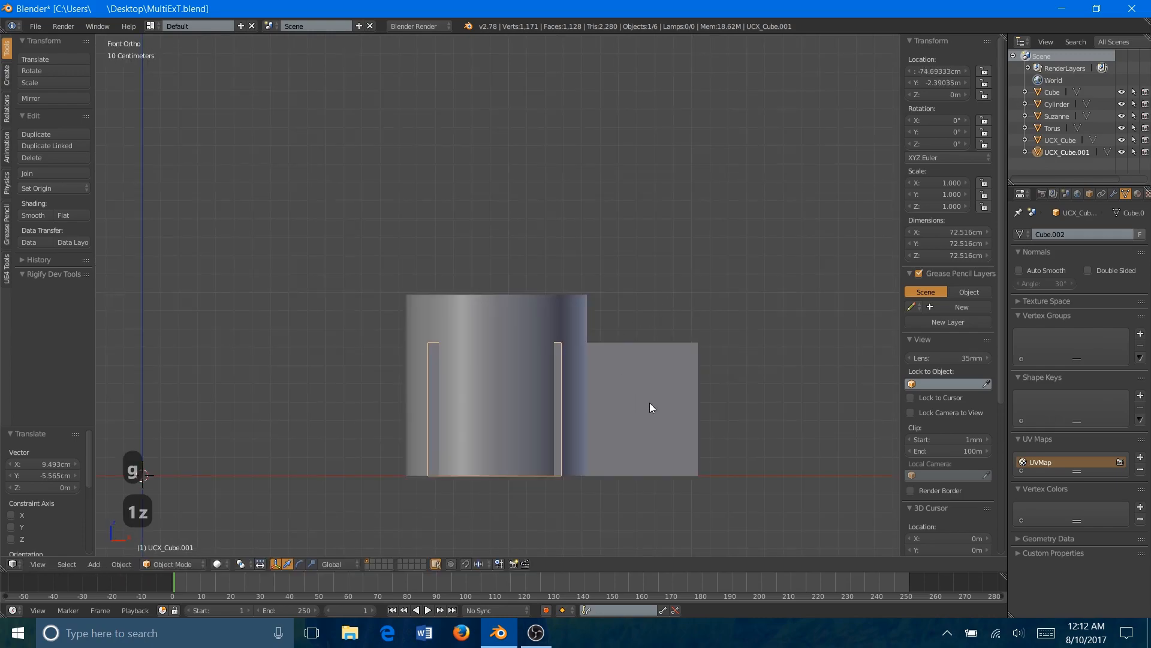
{"action": "key", "text": "Tab"}
{"action": "key", "text": "z"}
{"action": "key", "text": "a"}
{"action": "key", "text": "b"}
{"action": "key", "text": "g"}
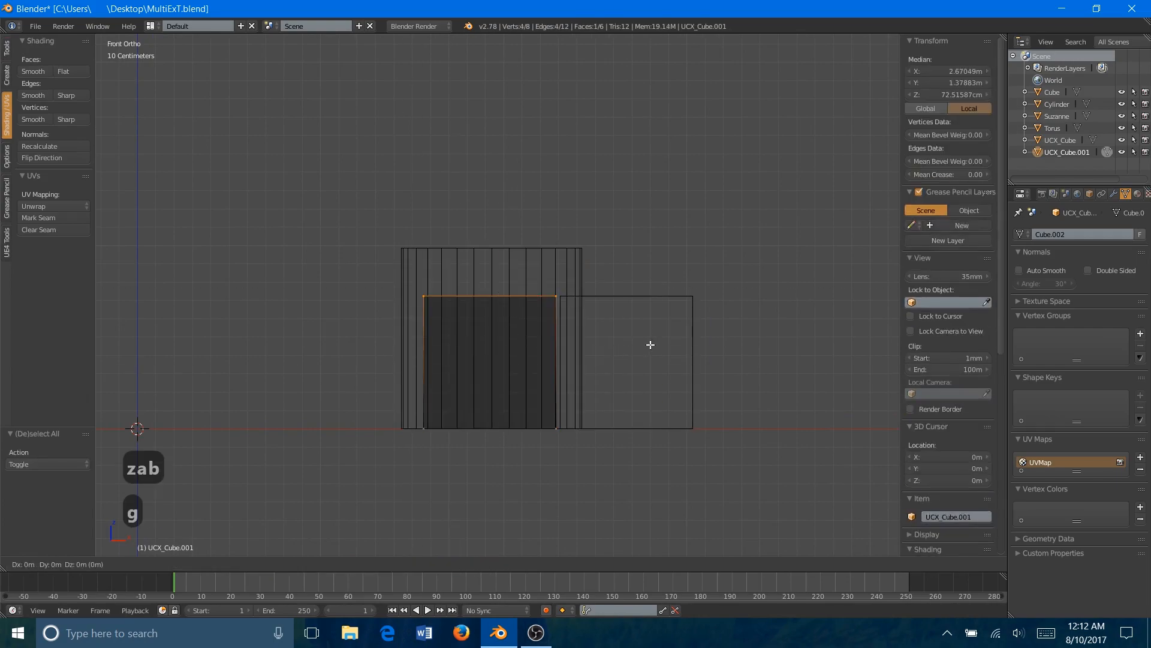
{"action": "key", "text": "z"}
{"action": "left_click", "coordinate": [534, 319]}
- Widen the whole copied cube mesh to about 99.6 cm in X and 1.01 m in Y so it encloses the cylinder
{"action": "key", "text": "a"}
{"action": "key", "text": "a"}
{"action": "key", "text": "s"}
{"action": "key", "text": "x"}
{"action": "left_click", "coordinate": [552, 321]}
{"action": "key", "text": "KP_3"}
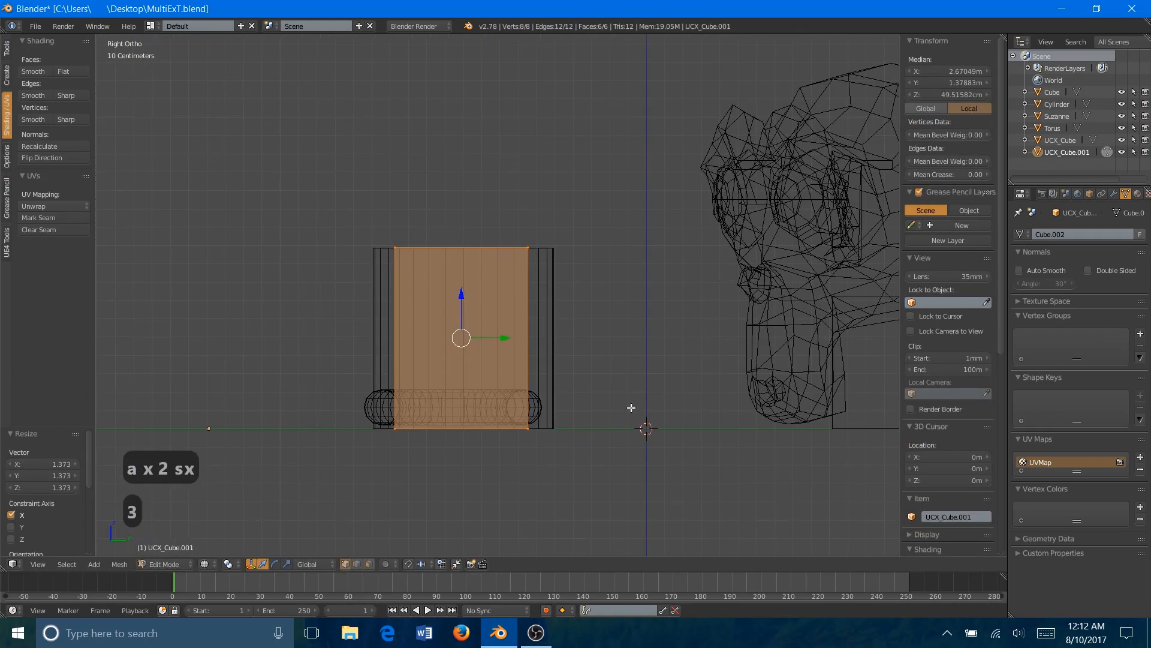
{"action": "key", "text": "s"}
{"action": "key", "text": "y"}
{"action": "left_click", "coordinate": [559, 346]}
{"action": "key", "text": "z"}
{"action": "key", "text": "Tab"}
{"action": "middle_click_drag", "start_coordinate": [542, 236], "coordinate": [642, 259]}
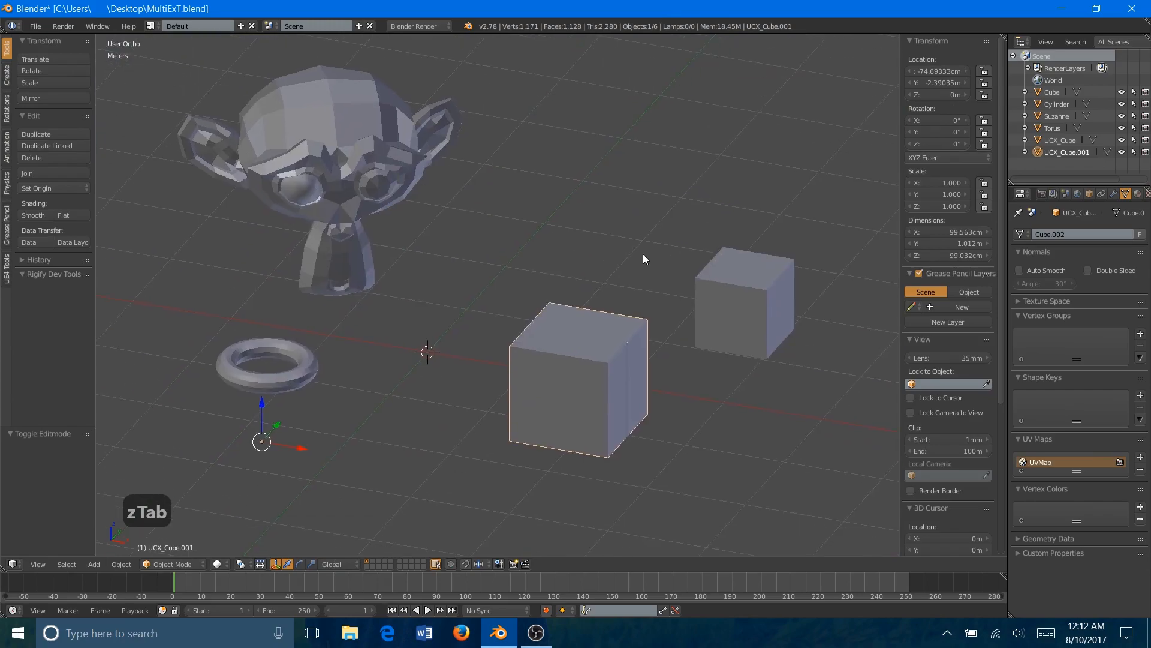
- Duplicate the torus in place
{"action": "right_click", "coordinate": [290, 379]}
{"action": "key", "text": "KP_Decimal"}
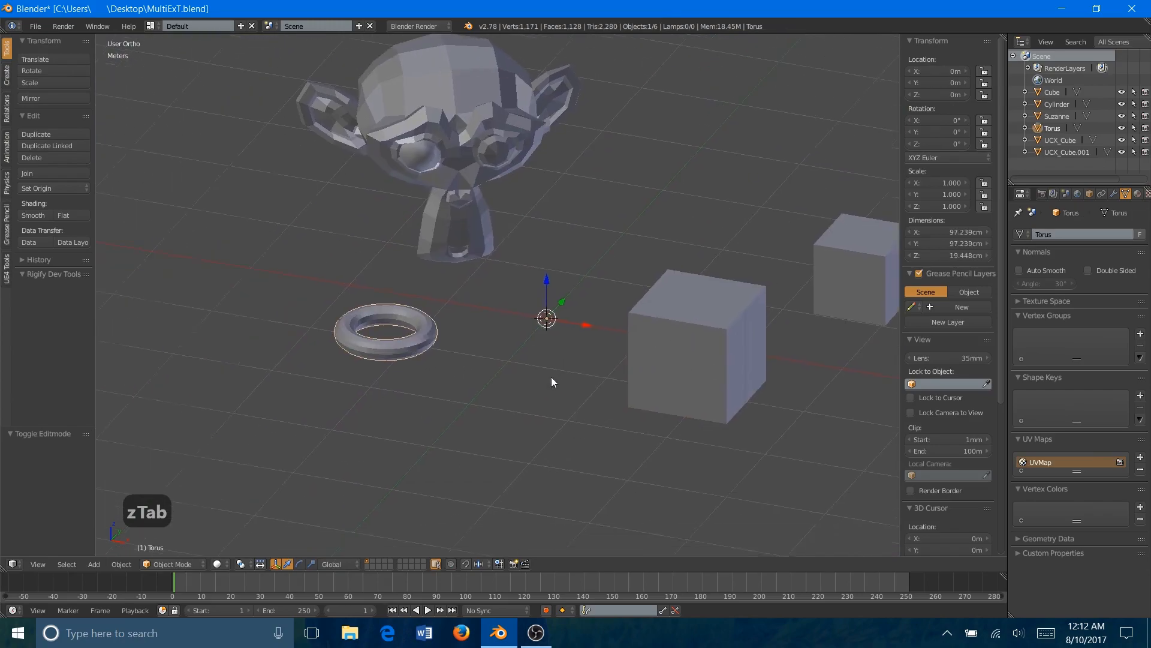
{"action": "scroll", "coordinate": [506, 375], "scroll_direction": "down", "scroll_amount": 1}
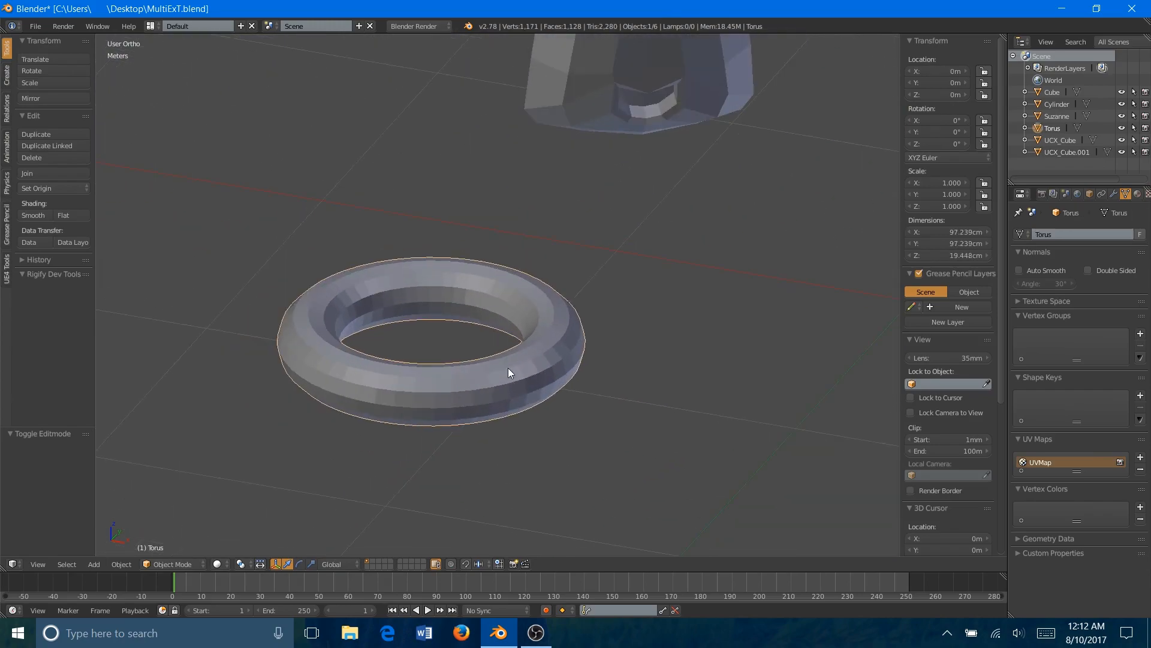
{"action": "key", "text": "shift+d"}
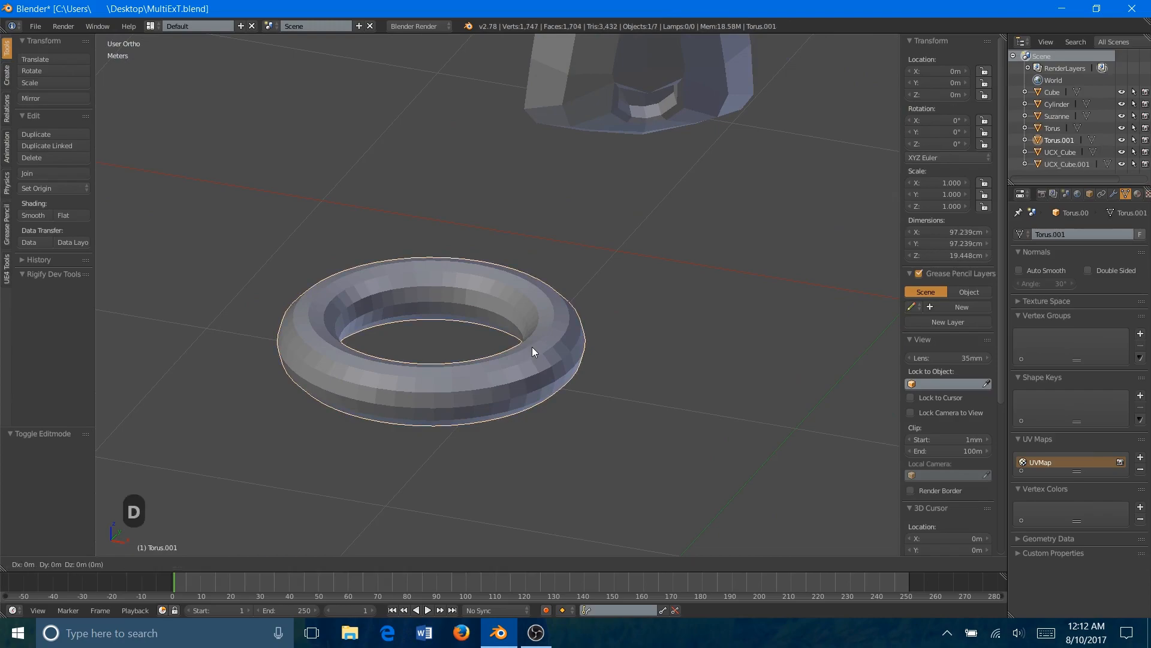
{"action": "key", "text": "Escape"}
- Apply Convex Hull to the duplicated torus's whole mesh and return to Object Mode
{"action": "key", "text": "Tab"}
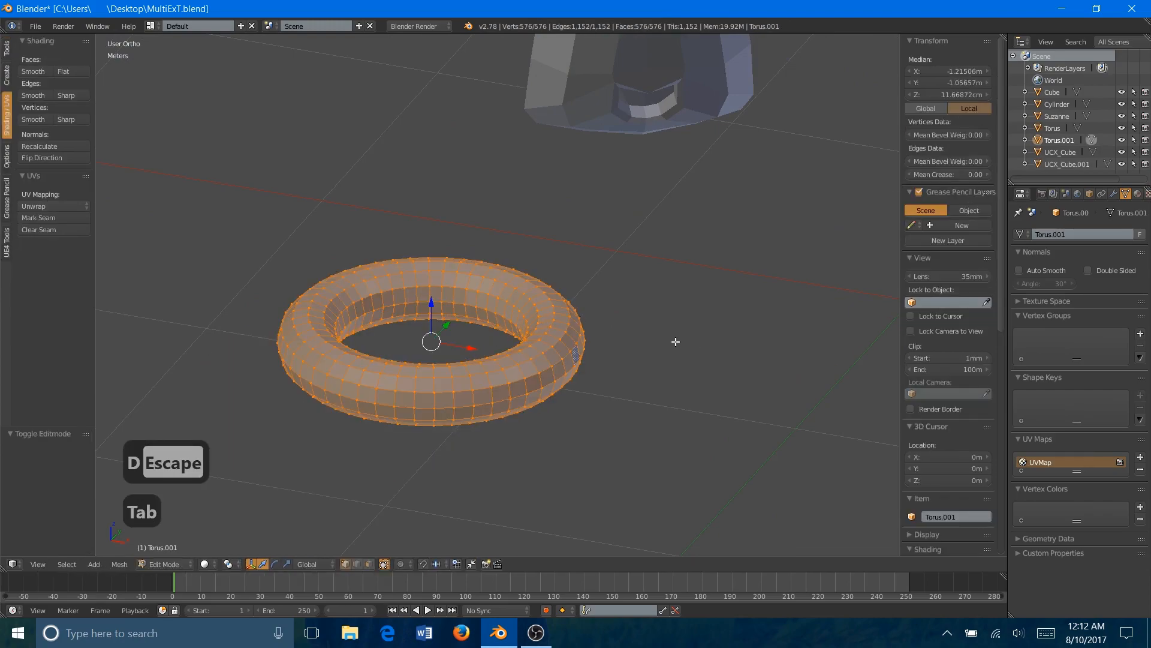
{"action": "key", "text": "space"}
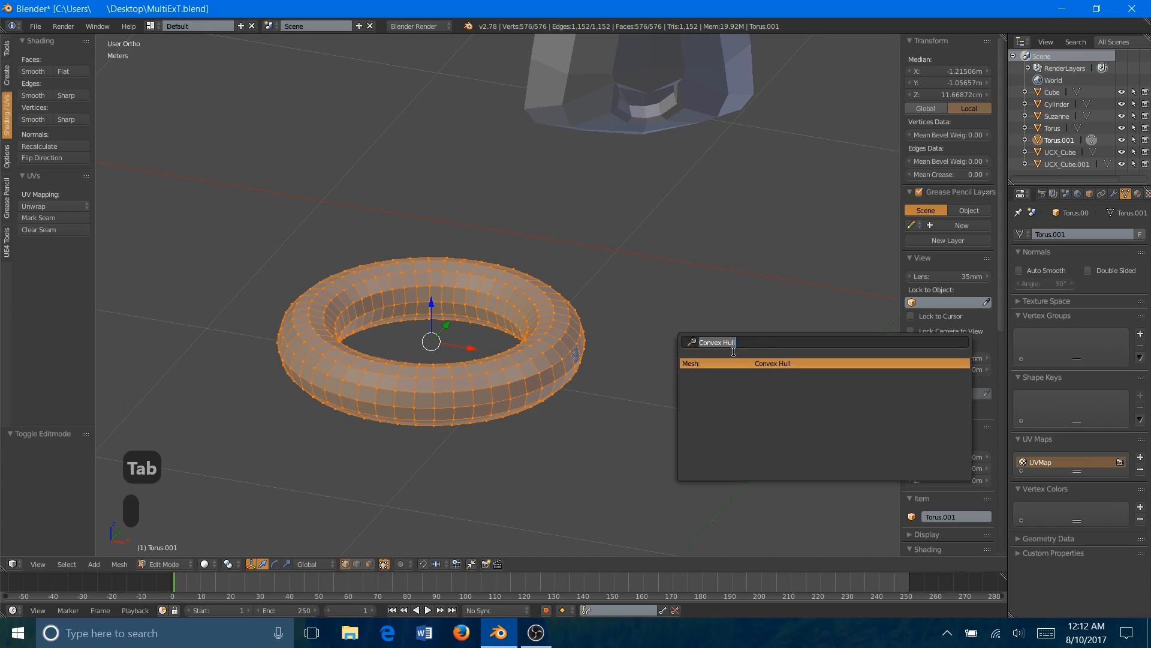
{"action": "key", "text": "BackSpace"}
{"action": "type", "text": "conv"}
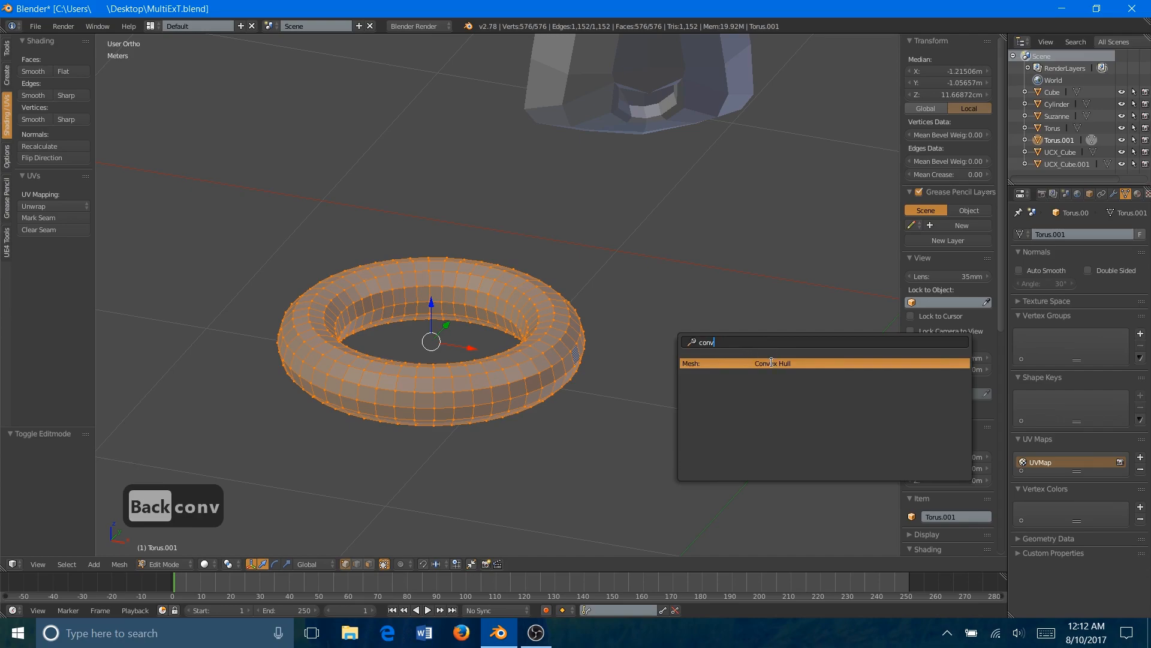
{"action": "left_click", "coordinate": [771, 363]}
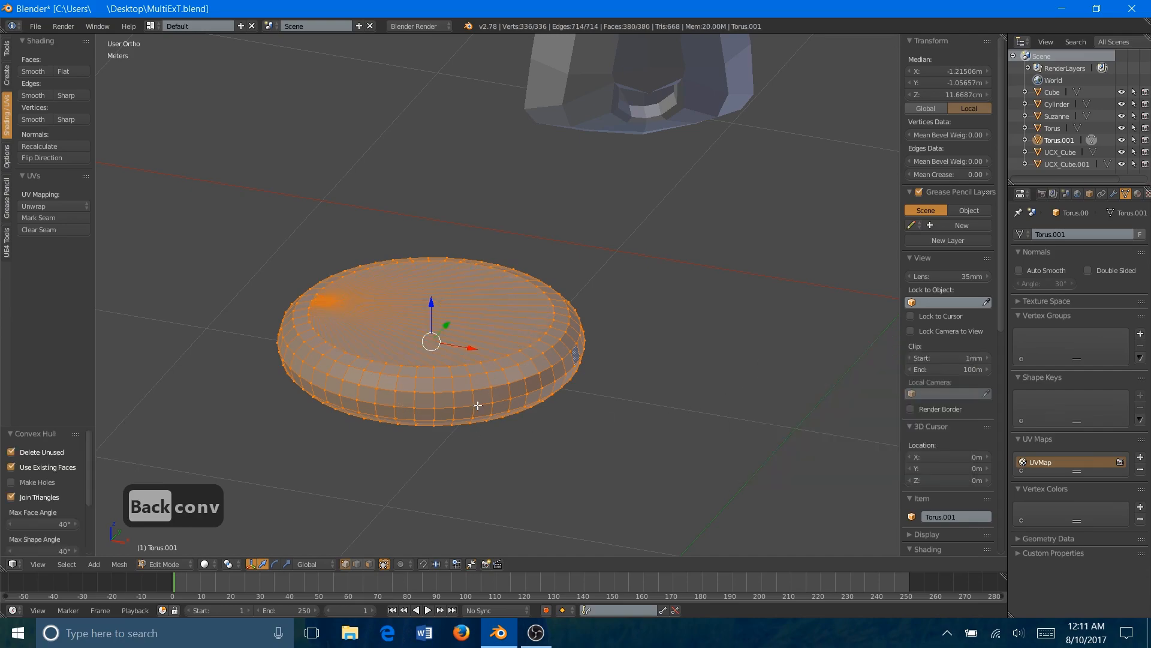
{"action": "key", "text": "Tab"}
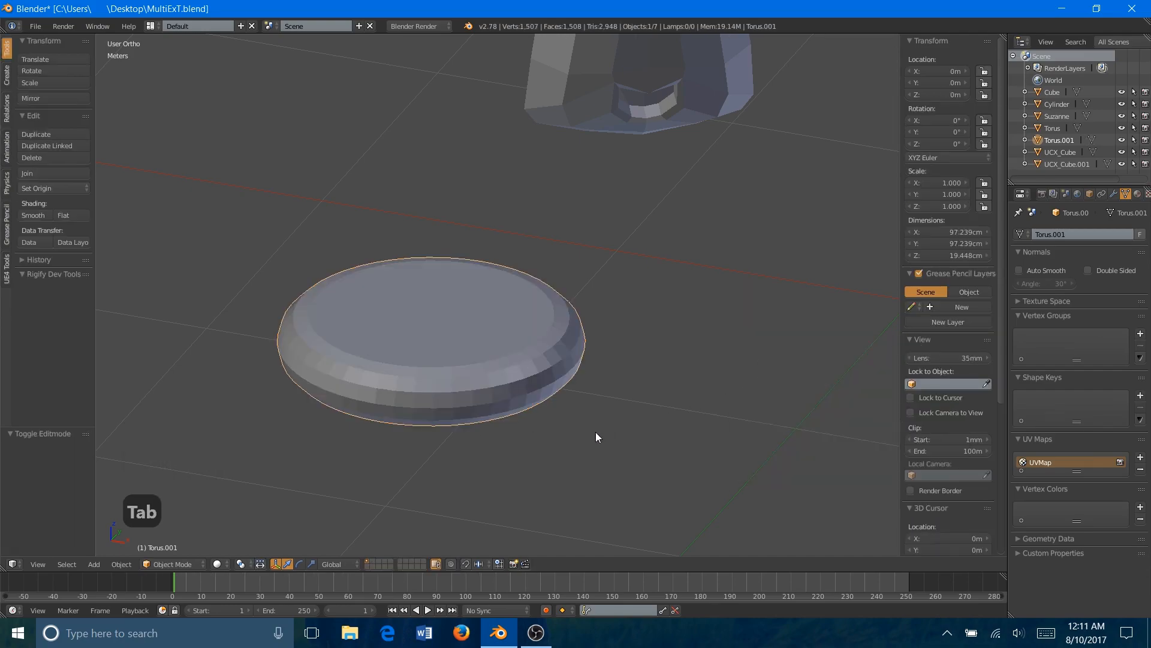
- Rename the convex torus copy UCX_Torus
{"action": "double_click", "coordinate": [1059, 141]}
{"action": "type", "text": "U"}
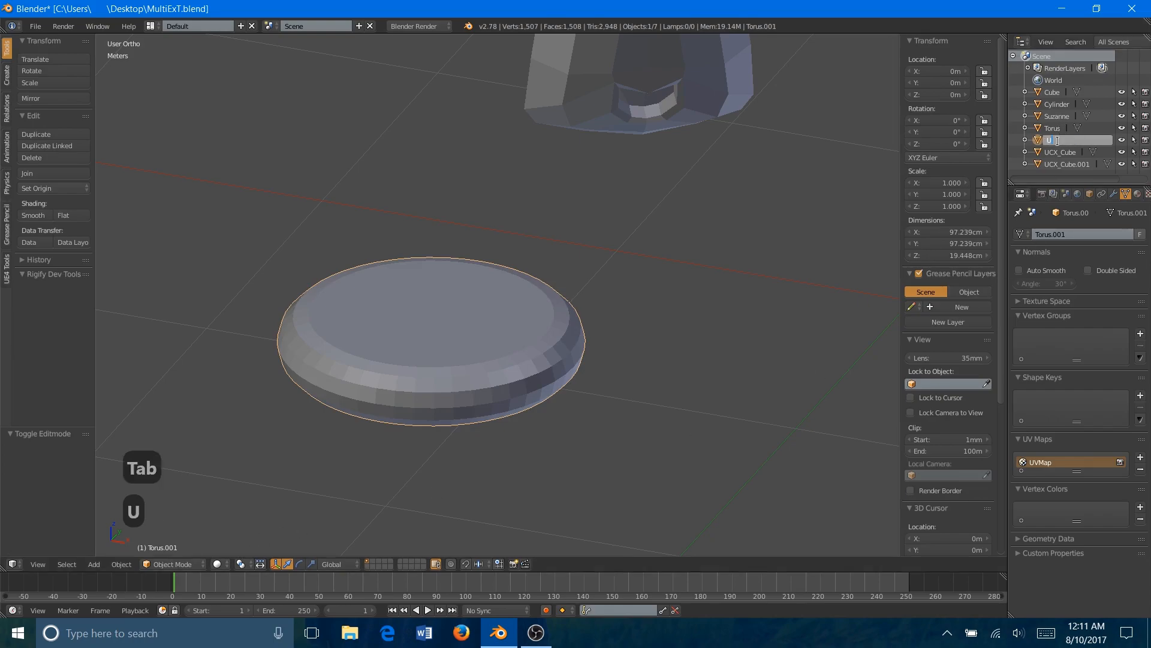
{"action": "type", "text": "CX_Torus"}
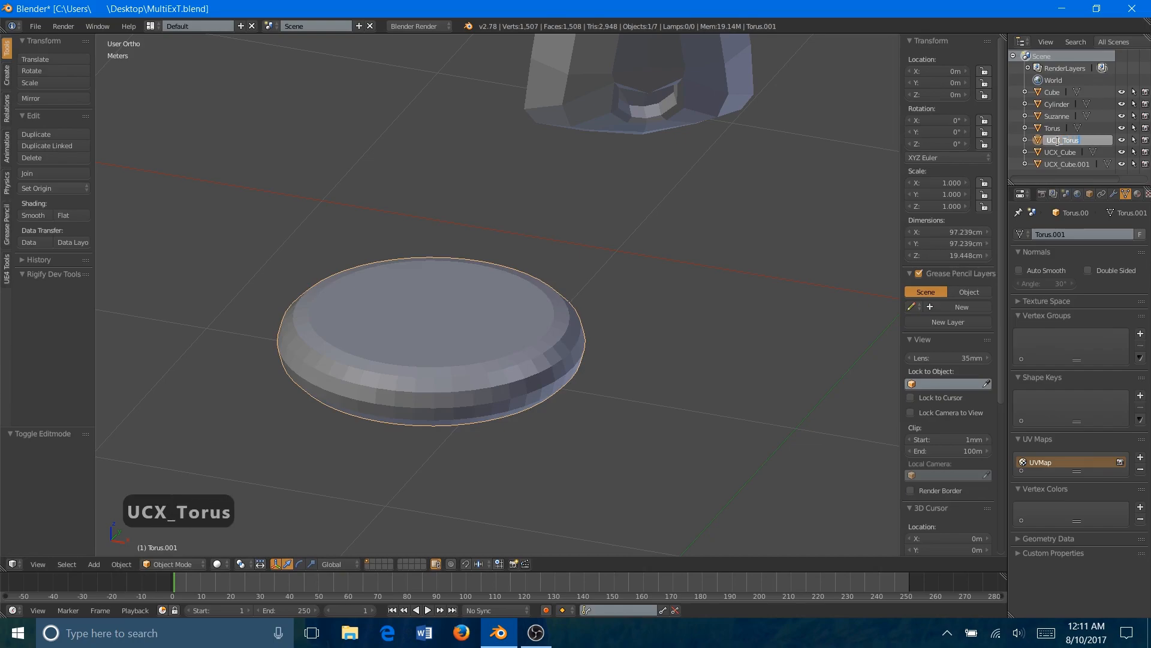
{"action": "key", "text": "Return"}
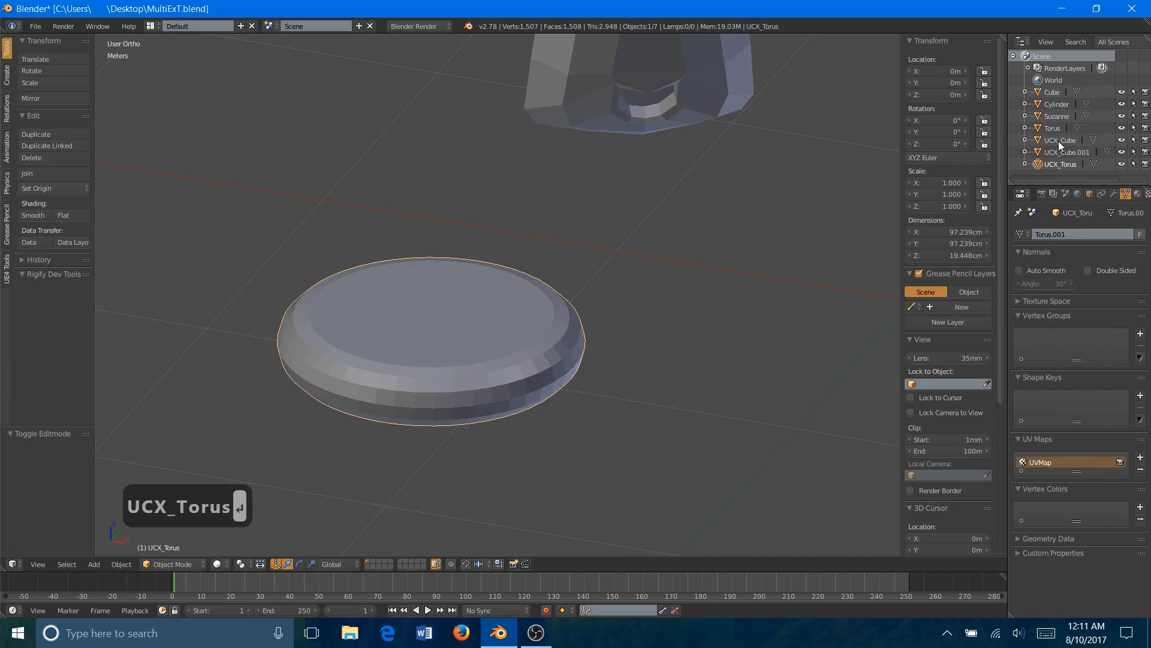
- Rename the box around the cylinder, UCX_Cube.001, as UCX_Cylinder
{"action": "scroll", "coordinate": [622, 349], "scroll_direction": "down", "scroll_amount": 3}
{"action": "middle_click_drag", "start_coordinate": [622, 354], "coordinate": [527, 303], "text": "shift"}
{"action": "right_click", "coordinate": [537, 306]}
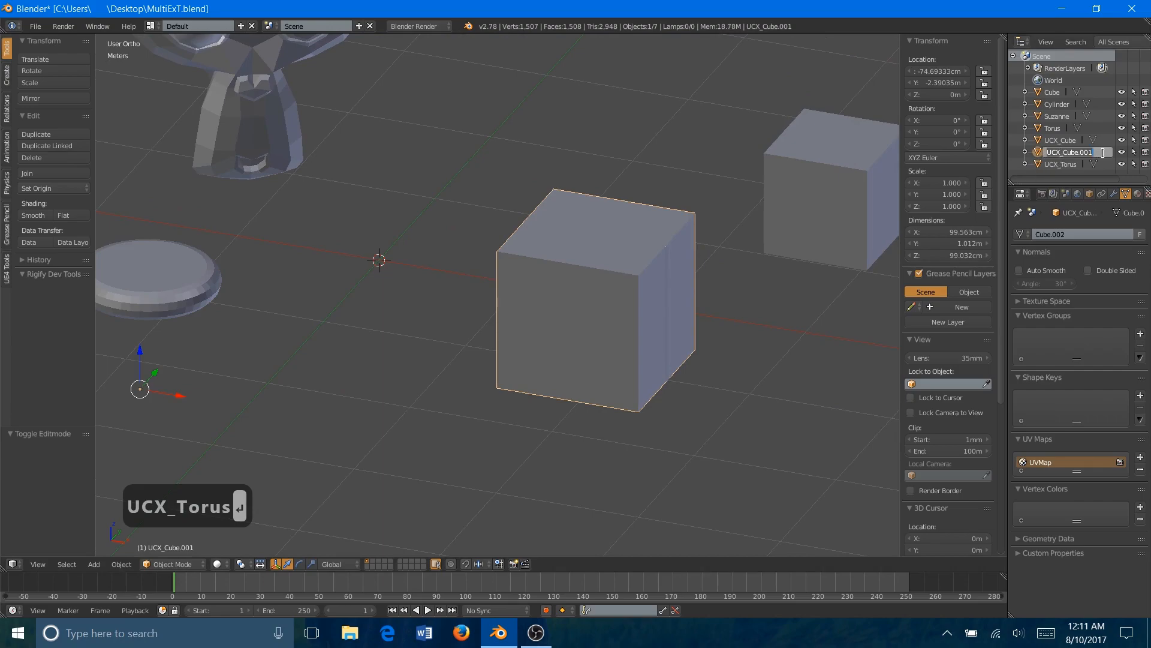
{"action": "double_click", "coordinate": [1061, 153]}
{"action": "type", "text": "Cylinder"}
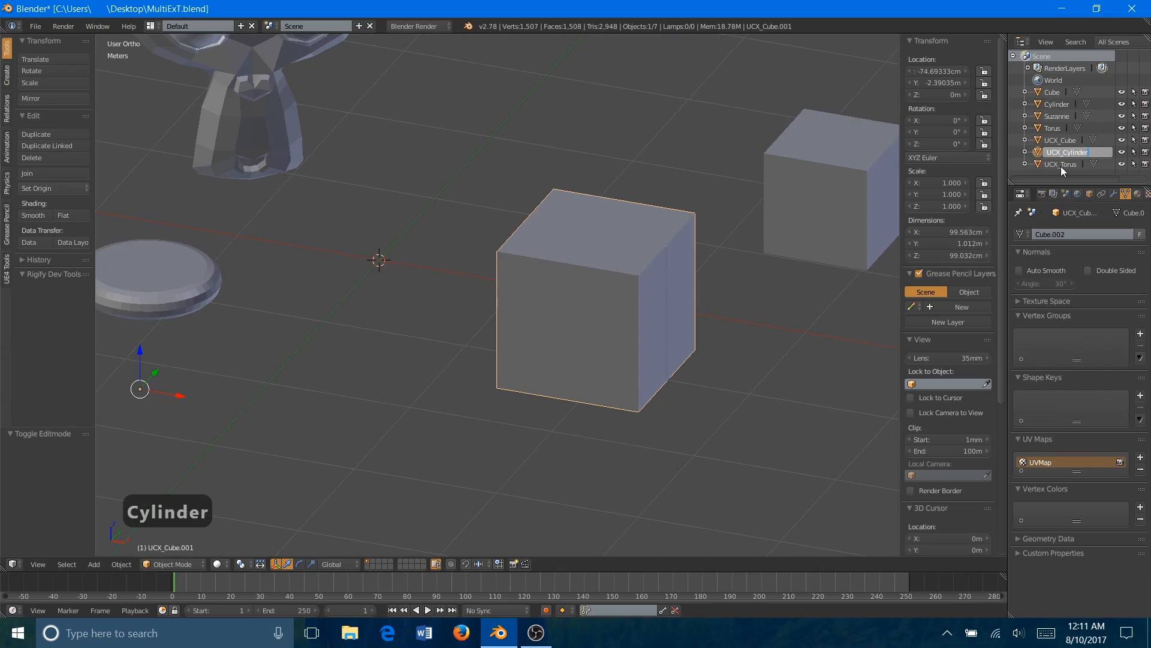
{"action": "key", "text": "Return"}
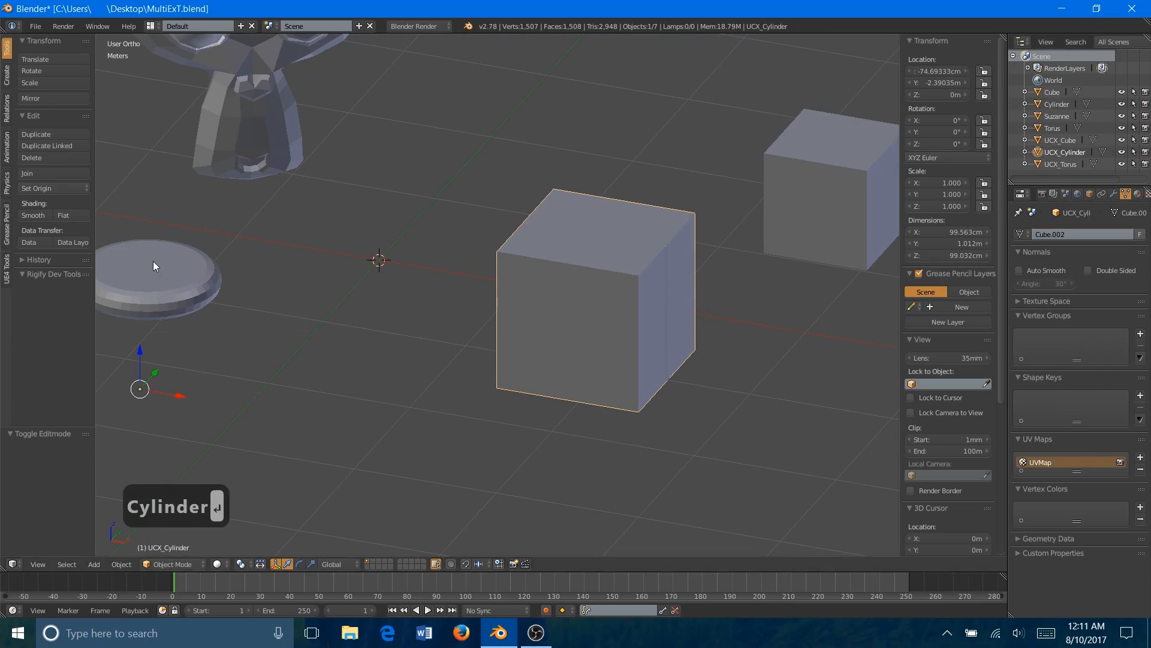
- Check the transforms of UCX_Torus and apply the location of UCX_Cylinder
{"action": "right_click", "coordinate": [183, 269]}
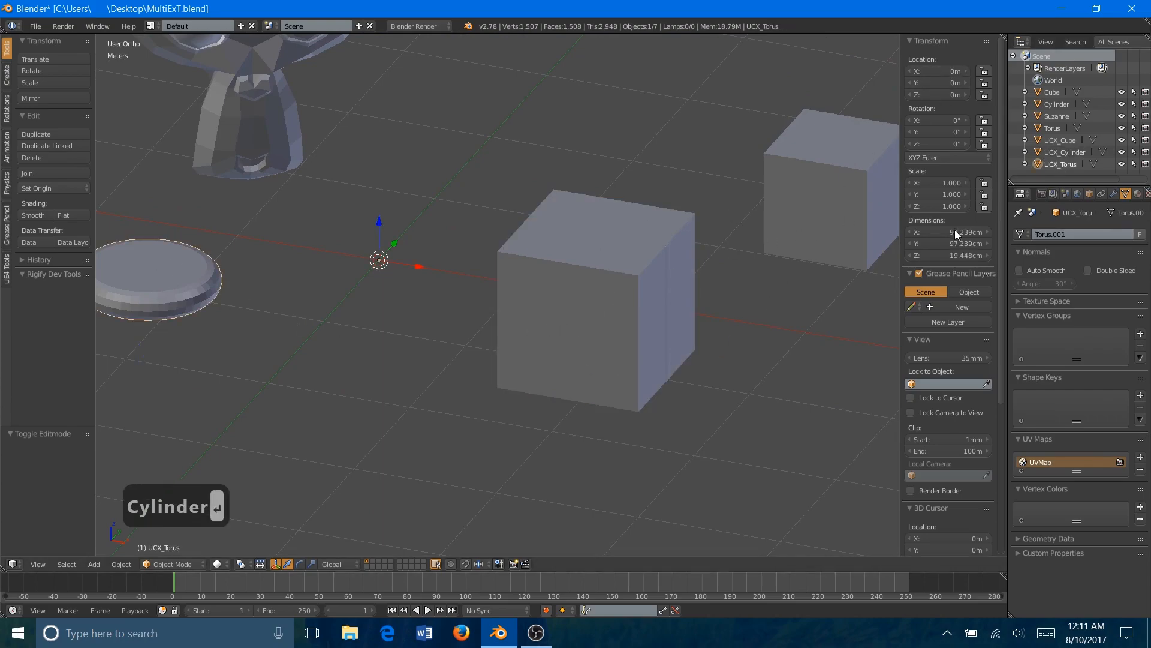
{"action": "right_click", "coordinate": [588, 287]}
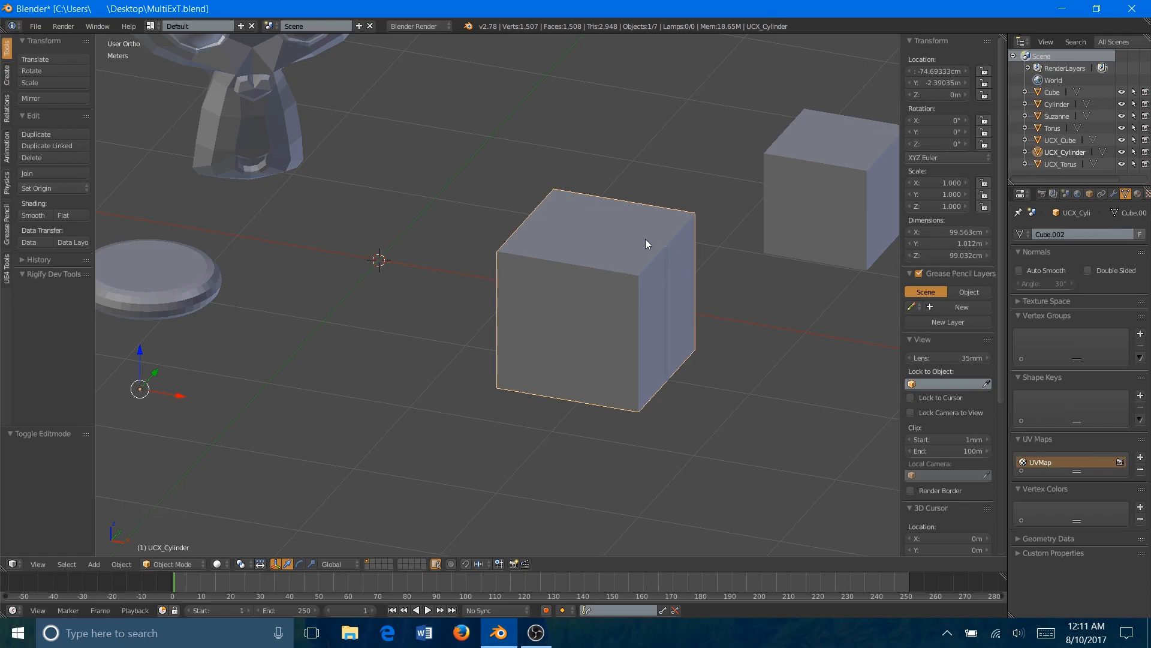
{"action": "key", "text": "ctrl+a"}
{"action": "left_click", "coordinate": [645, 239]}
- Check the location, rotation and scale of UCX_Cube, the cylinder and the torus
{"action": "right_click", "coordinate": [811, 190]}
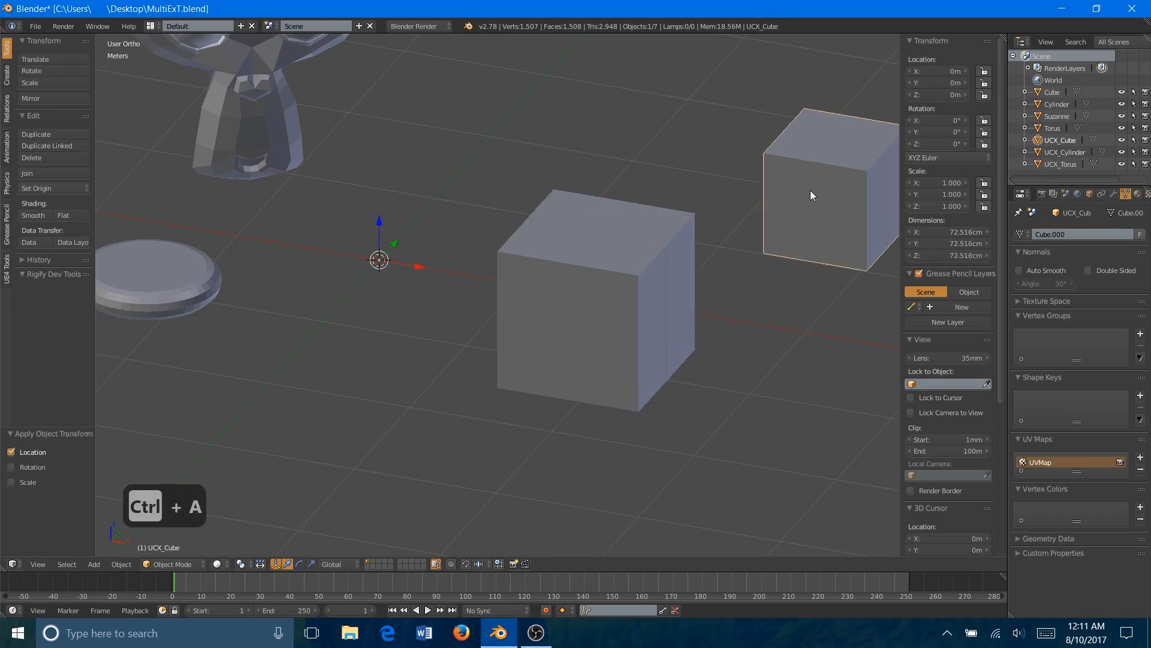
{"action": "right_click", "coordinate": [617, 307]}
{"action": "right_click", "coordinate": [592, 310]}
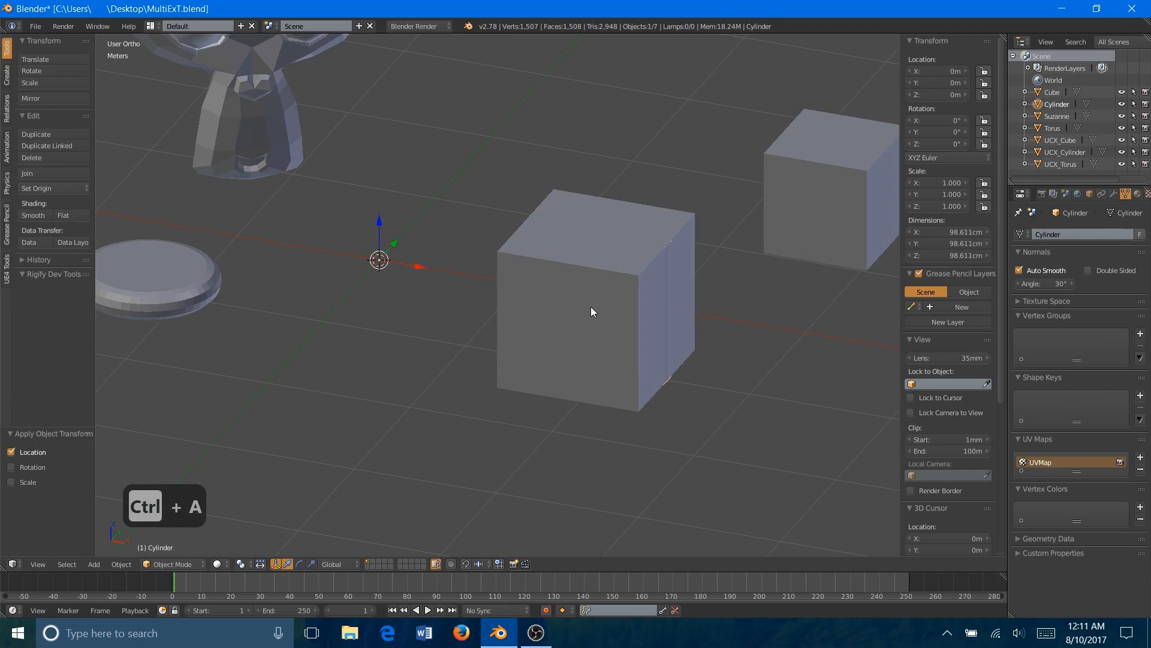
{"action": "right_click", "coordinate": [189, 291]}
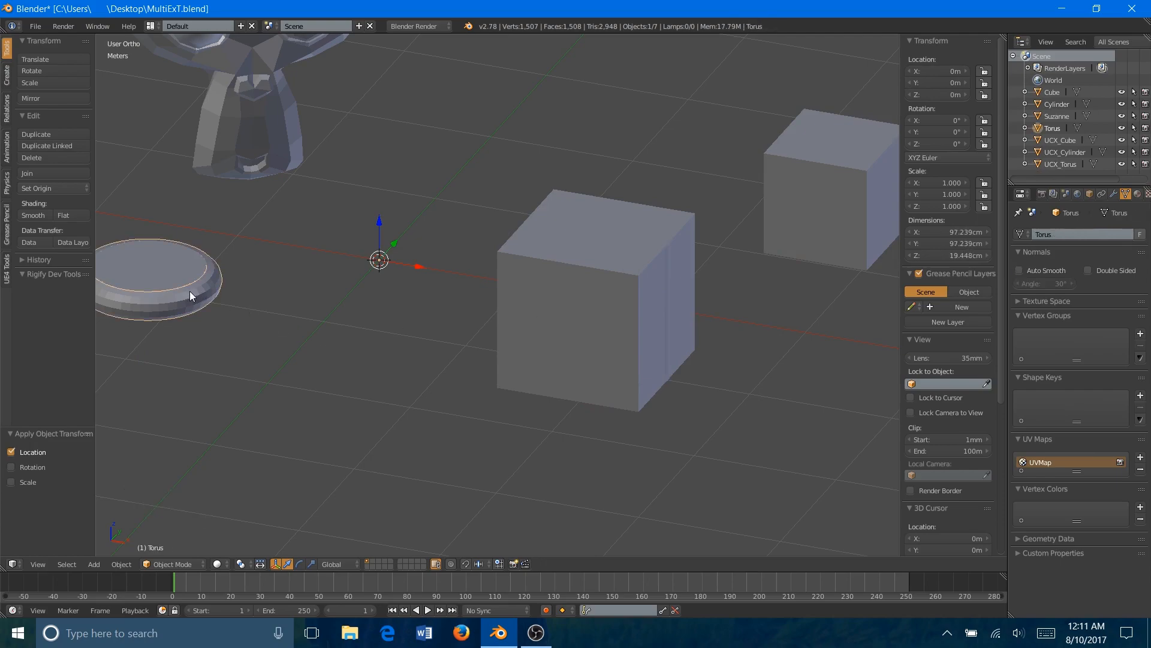
{"action": "key", "text": "KP_Decimal"}
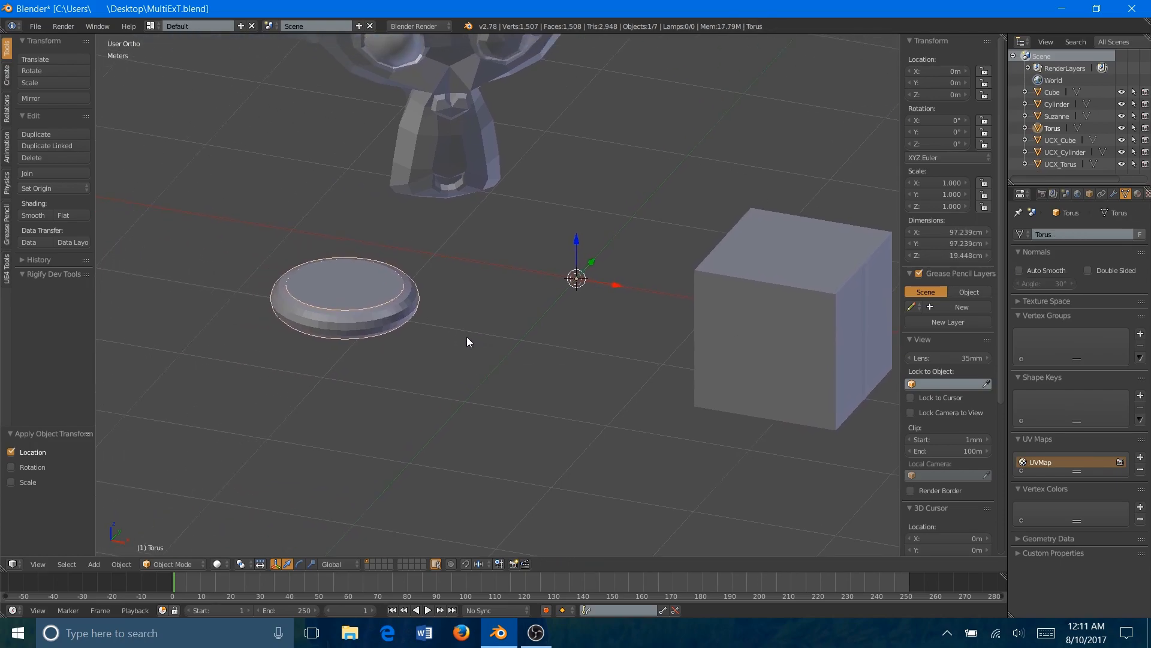
- Select UCX_Torus and look through the modifiers that can be added to it
{"action": "right_click", "coordinate": [473, 327]}
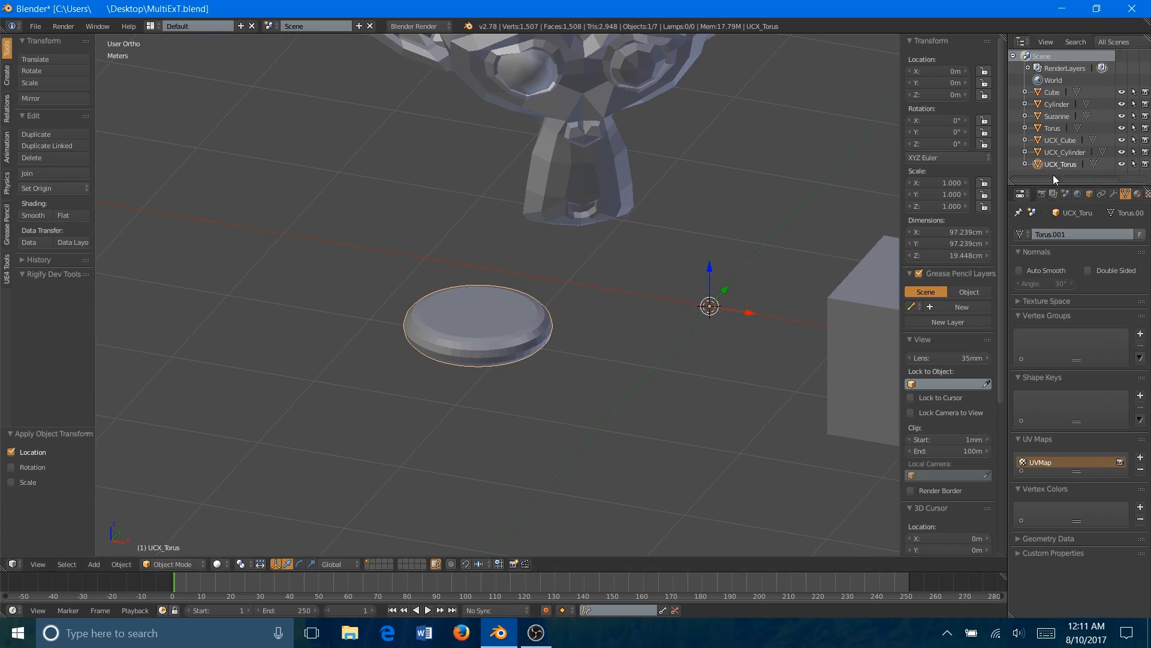
{"action": "left_click", "coordinate": [1114, 193]}
{"action": "left_click", "coordinate": [1085, 236]}
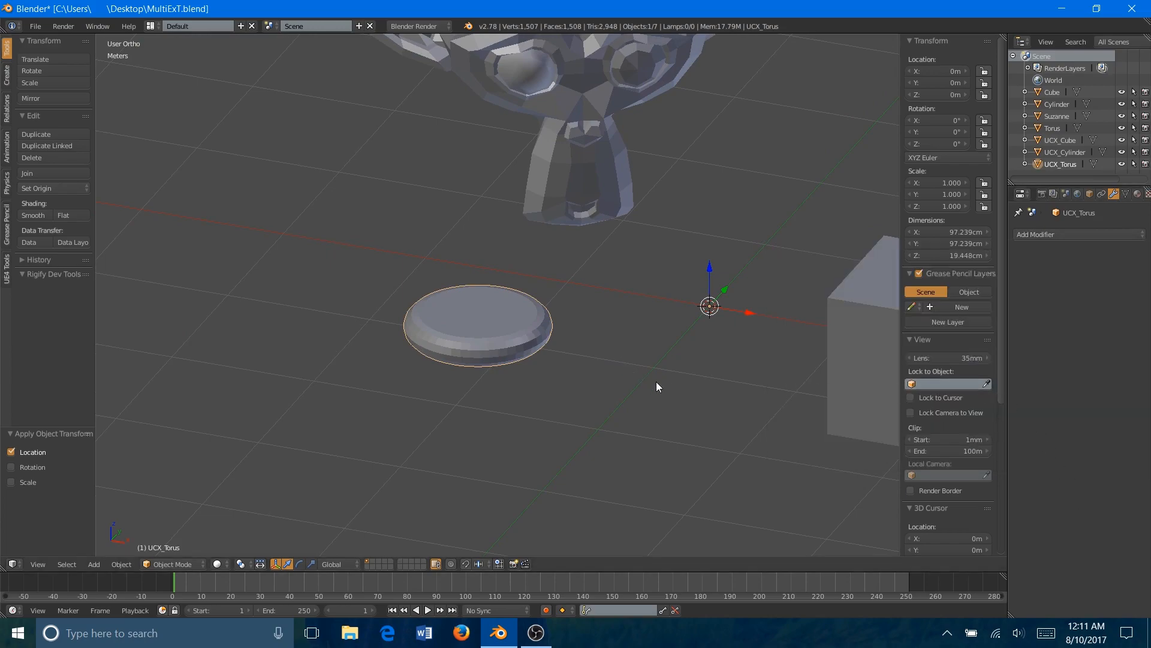
{"action": "middle_click_drag", "start_coordinate": [664, 381], "coordinate": [390, 401], "text": "shift"}
{"action": "scroll", "coordinate": [390, 402], "scroll_direction": "down", "scroll_amount": 2}
{"action": "middle_click_drag", "start_coordinate": [443, 296], "coordinate": [477, 342]}
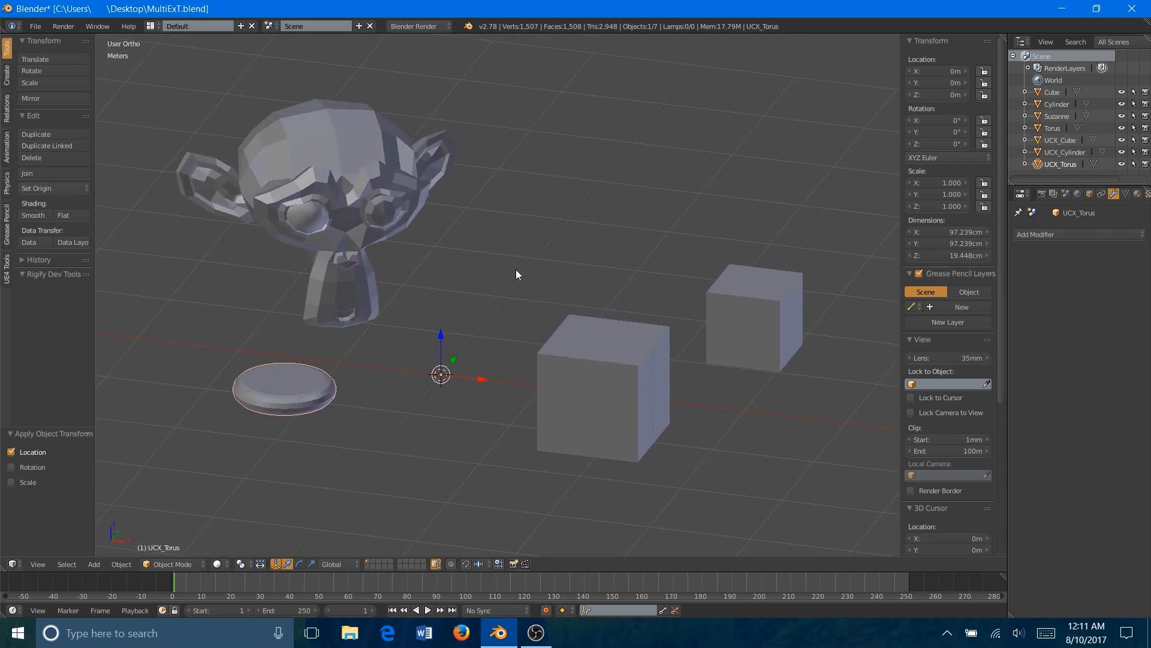
- Clear the selection in the scene and select only UCX_Torus
{"action": "key", "text": "a"}
{"action": "key", "text": "a"}
{"action": "key", "text": "a"}
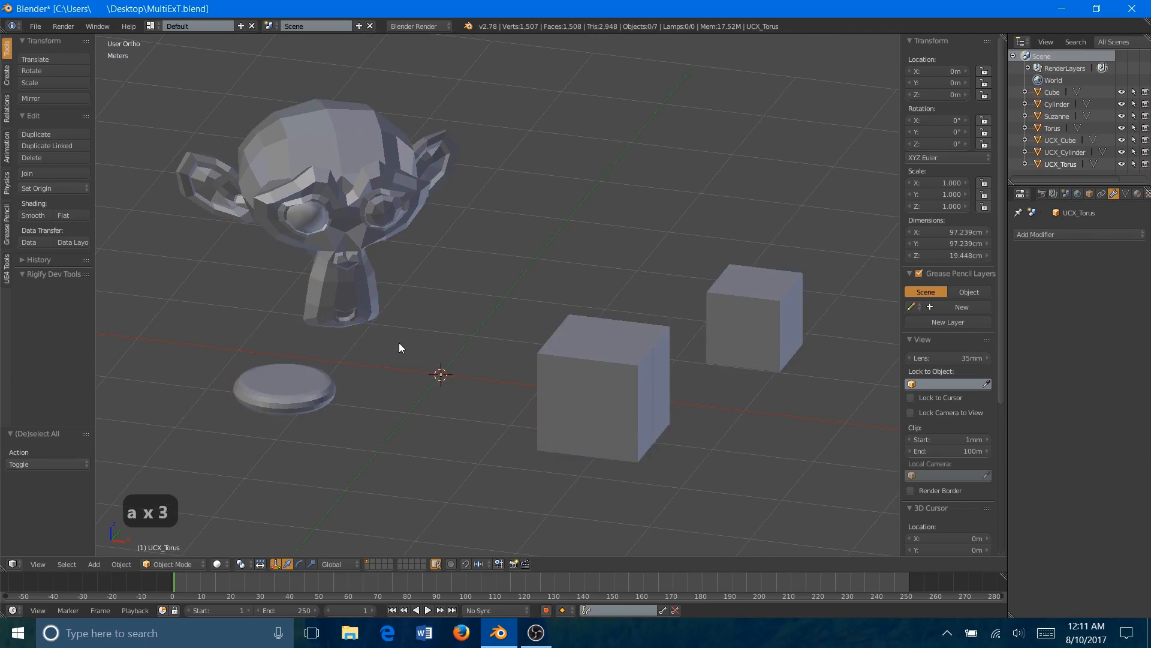
{"action": "right_click", "coordinate": [305, 392]}
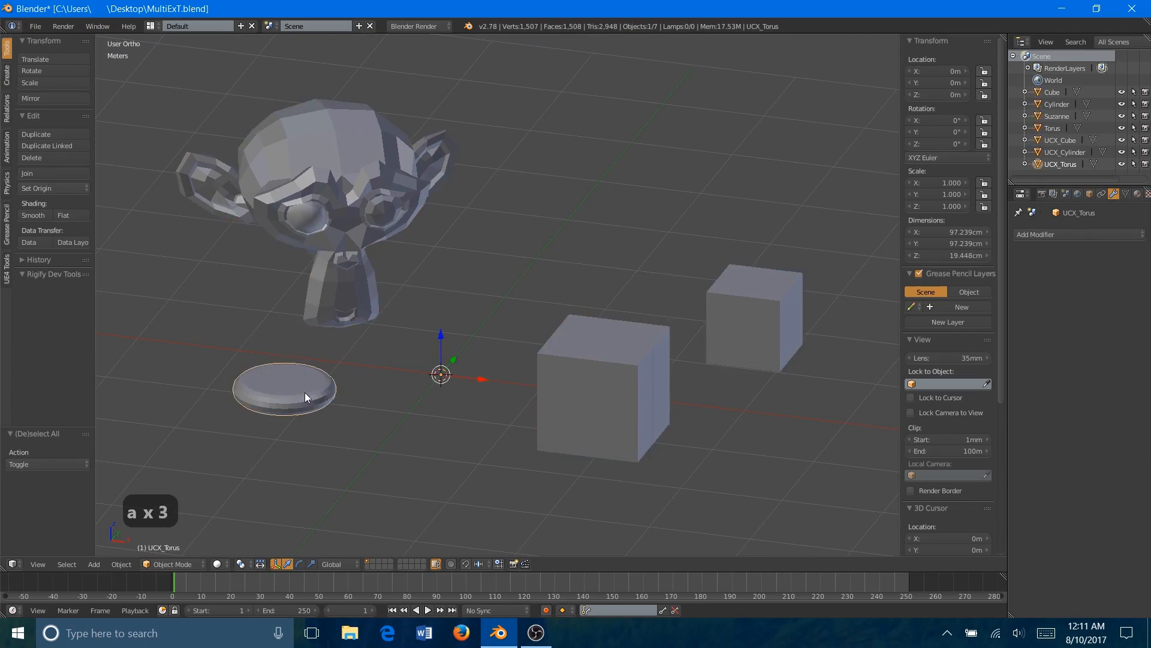
- Select the cube, cylinder and torus together with their UCX_ collision meshes, excluding Suzanne, and start an FBX export
{"action": "right_click", "coordinate": [556, 402], "text": "shift"}
{"action": "right_click", "coordinate": [744, 311], "text": "shift"}
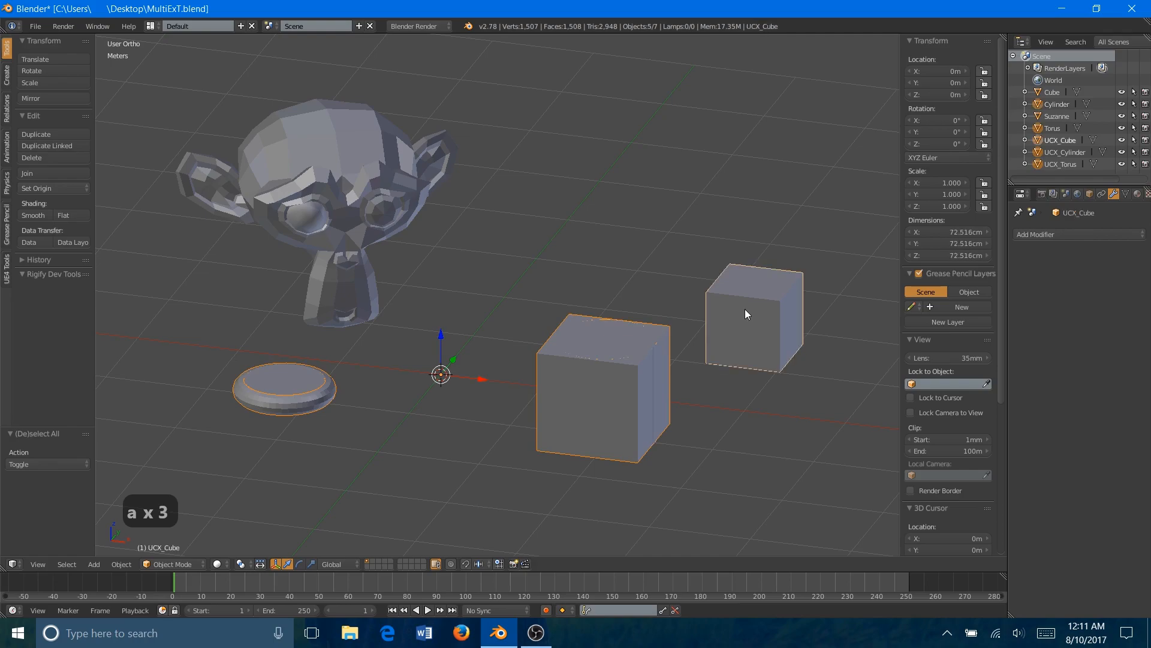
{"action": "left_click", "coordinate": [43, 28]}
{"action": "mouse_move", "coordinate": [80, 252]}
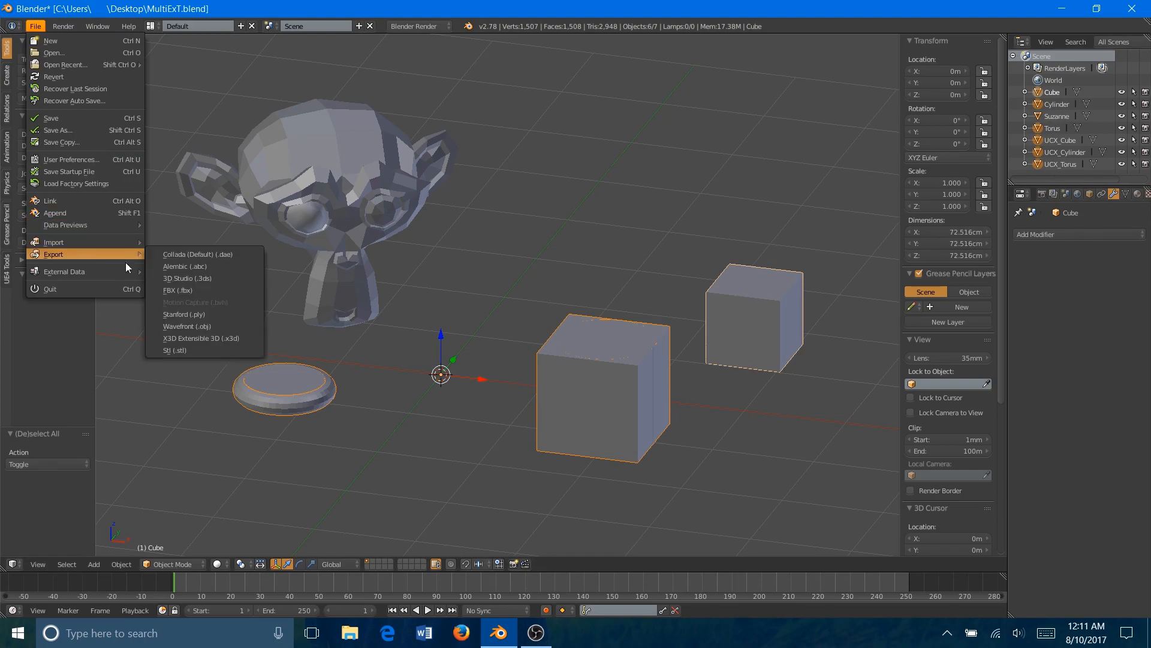
{"action": "left_click", "coordinate": [168, 289]}
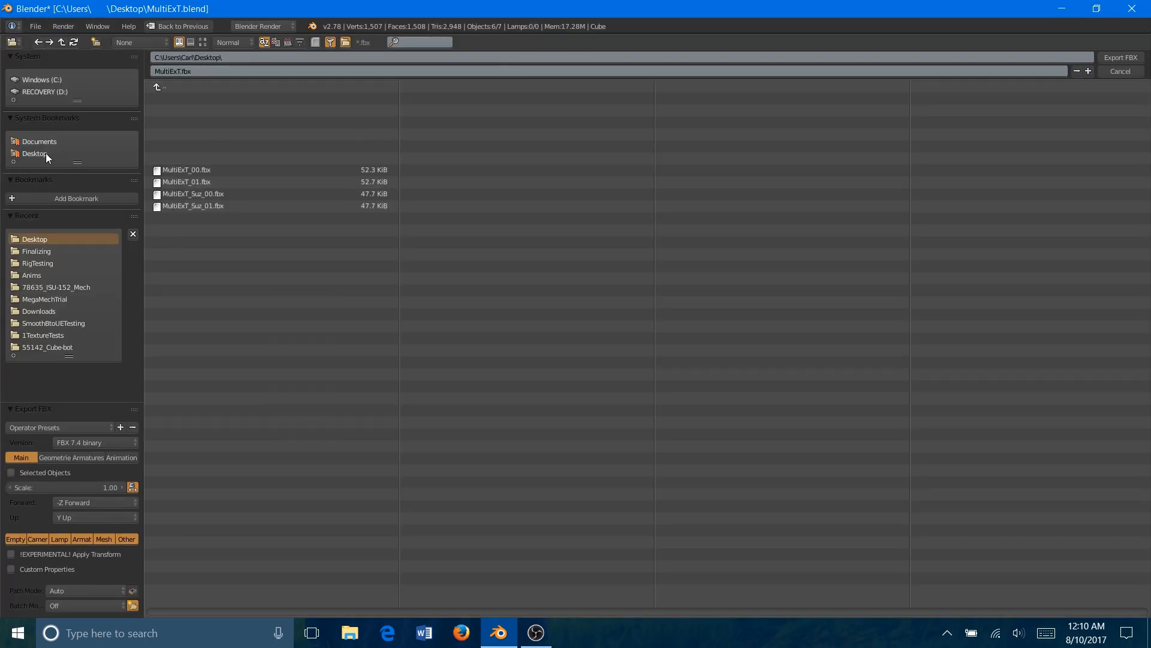
- Export MultiExT.fbx to the Desktop with Selected Objects on, smoothing set to Edge and Add Leaf Bones off
{"action": "left_click", "coordinate": [10, 473]}
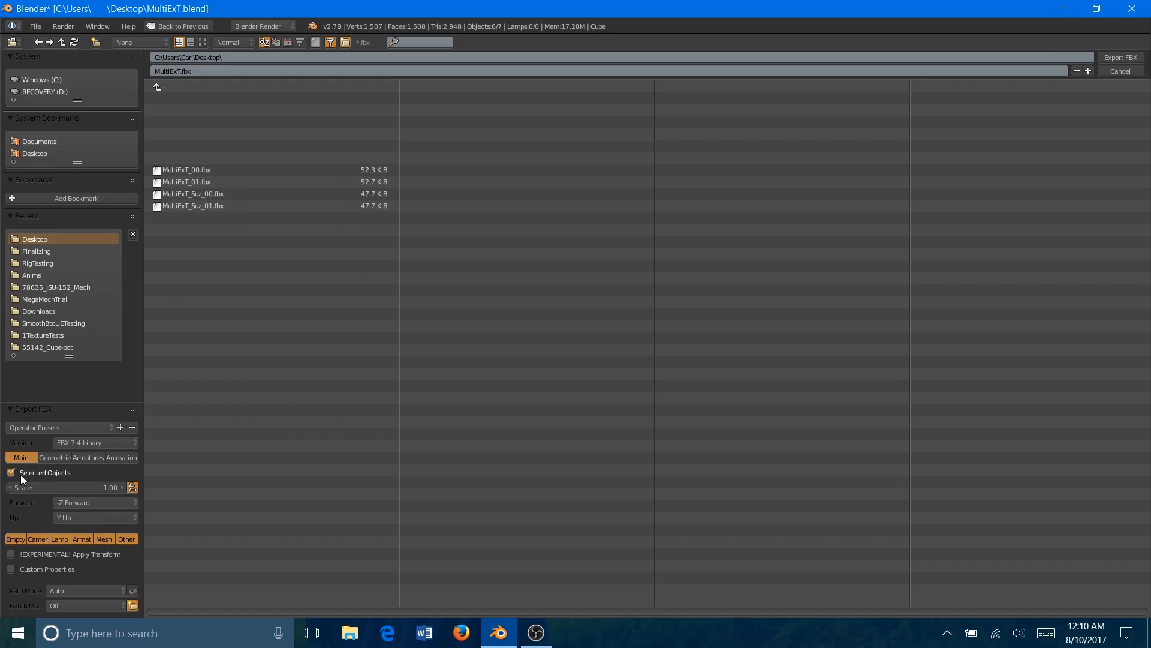
{"action": "left_click", "coordinate": [62, 455]}
{"action": "left_click", "coordinate": [60, 485]}
{"action": "left_click", "coordinate": [75, 448]}
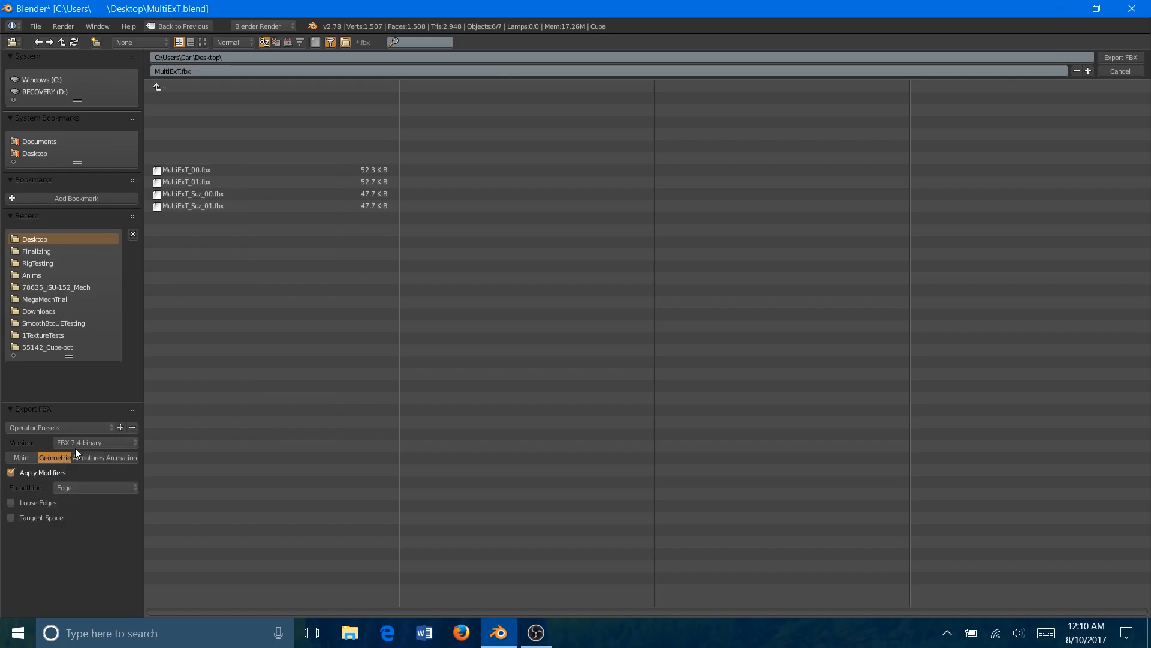
{"action": "left_click", "coordinate": [84, 458]}
{"action": "left_click", "coordinate": [11, 488]}
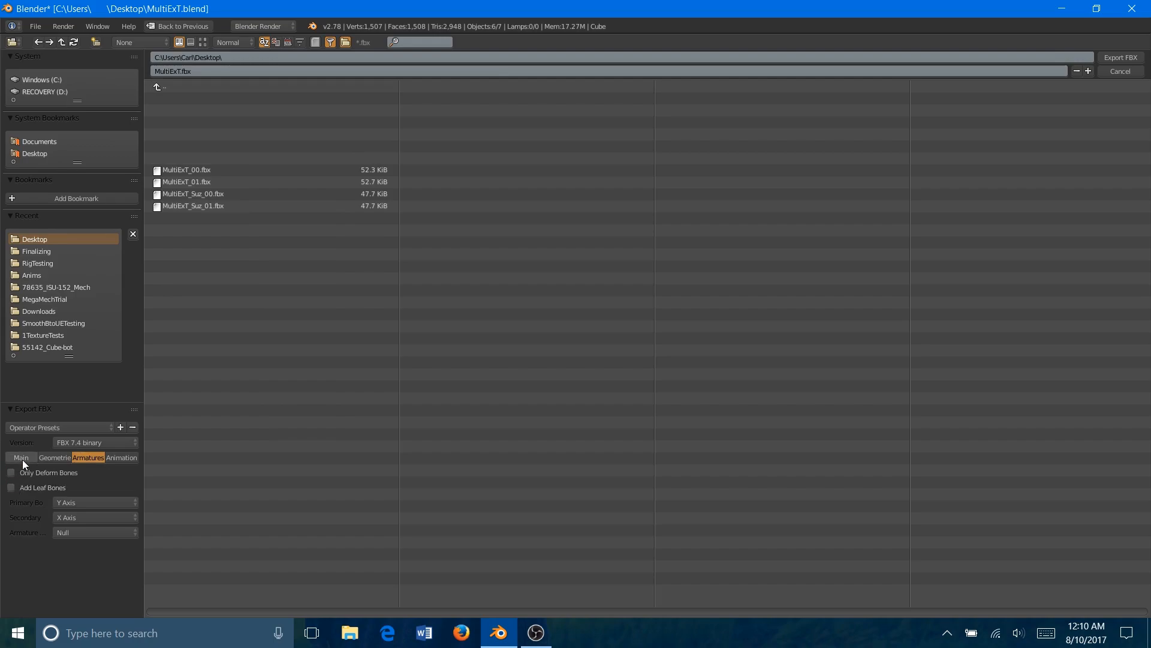
{"action": "left_click", "coordinate": [23, 459]}
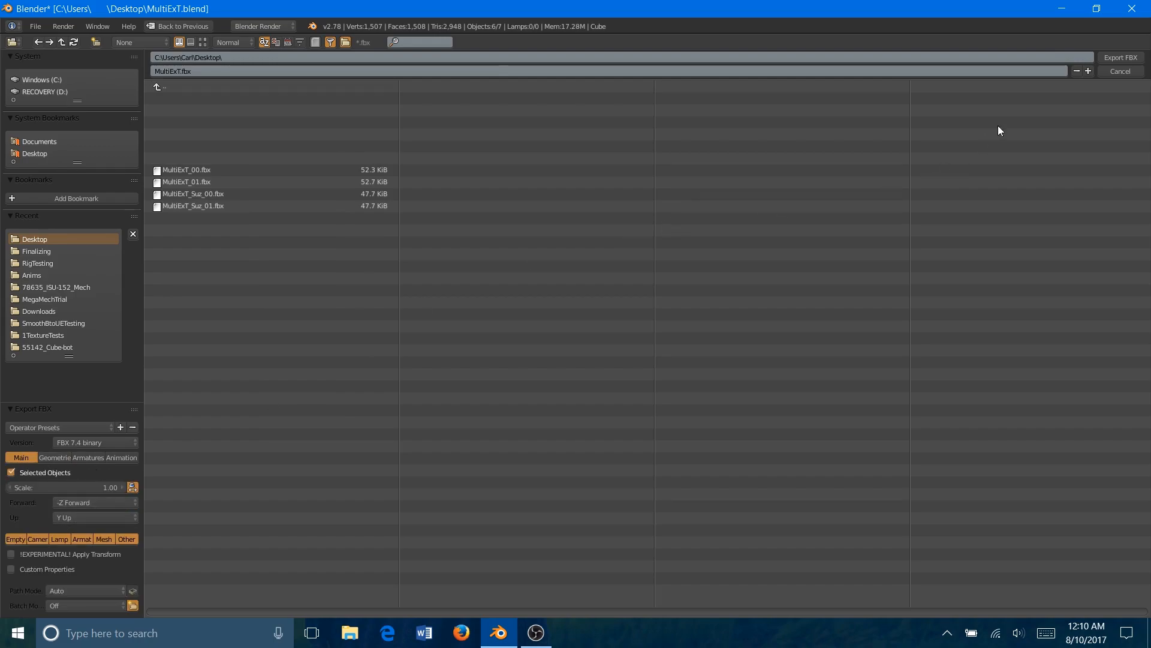
{"action": "left_click", "coordinate": [1105, 60]}
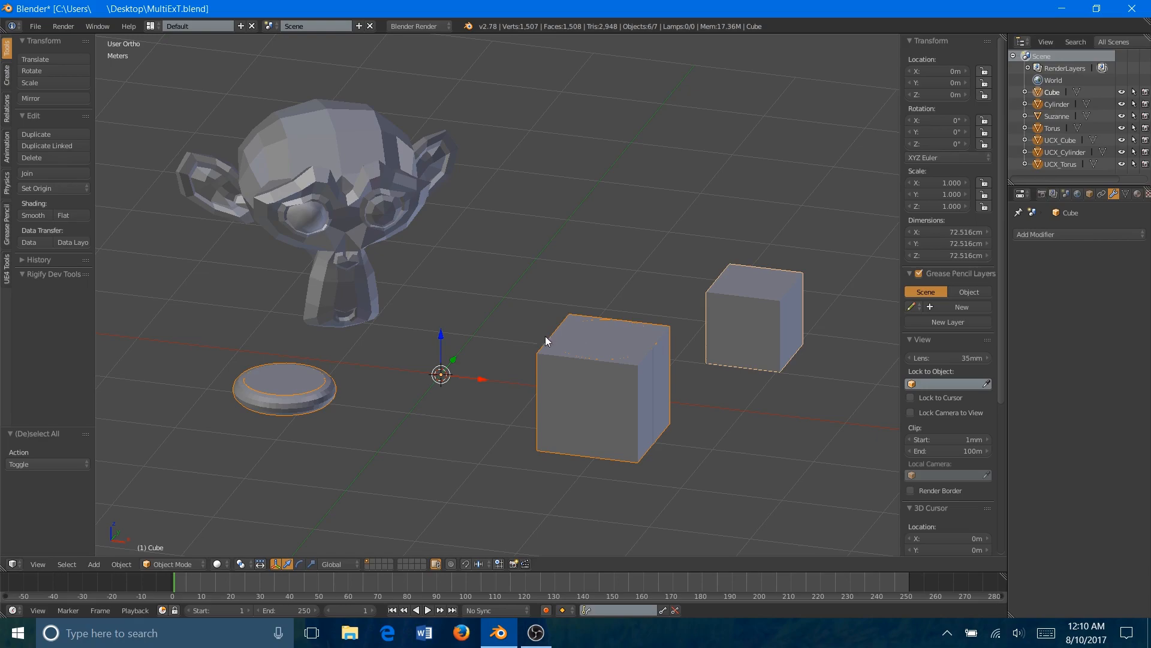
- Clear the selection, select only Suzanne and start an FBX export for it
{"action": "key", "text": "a"}
{"action": "key", "text": "a"}
{"action": "key", "text": "a"}
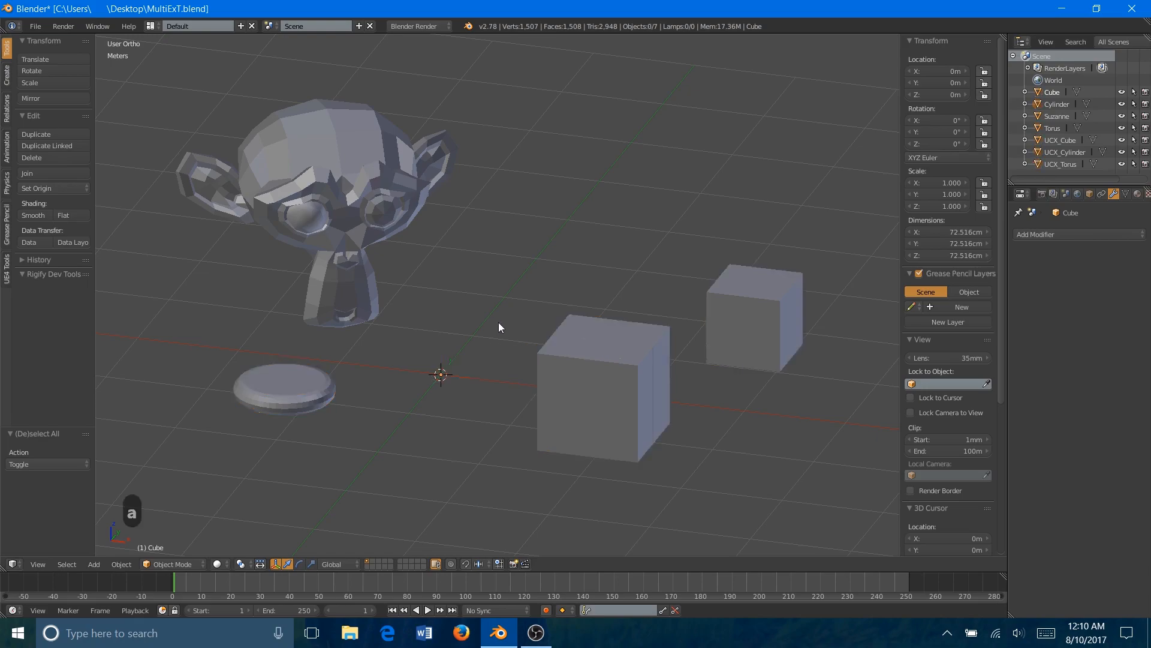
{"action": "right_click", "coordinate": [361, 176]}
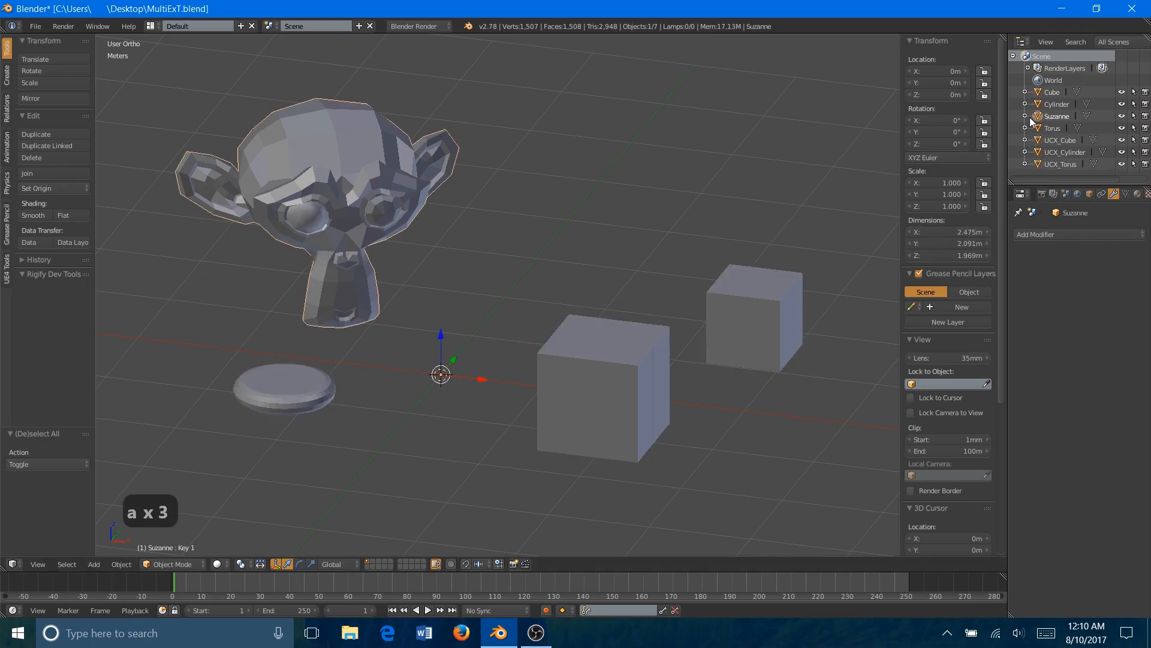
{"action": "left_click", "coordinate": [35, 26]}
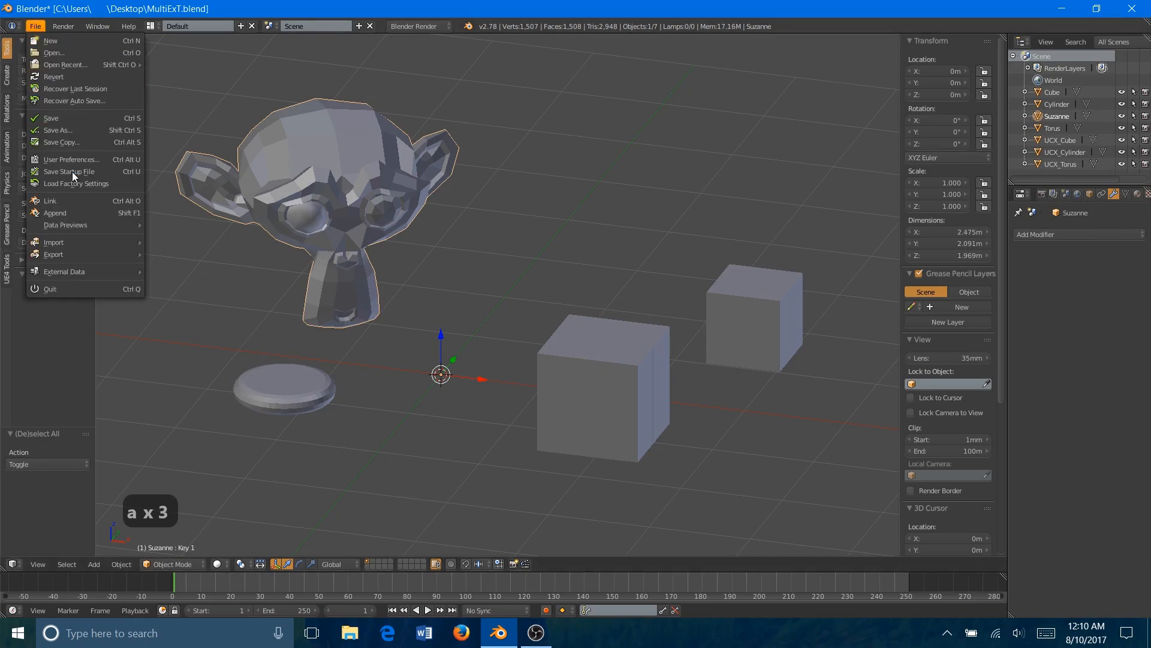
{"action": "mouse_move", "coordinate": [137, 255]}
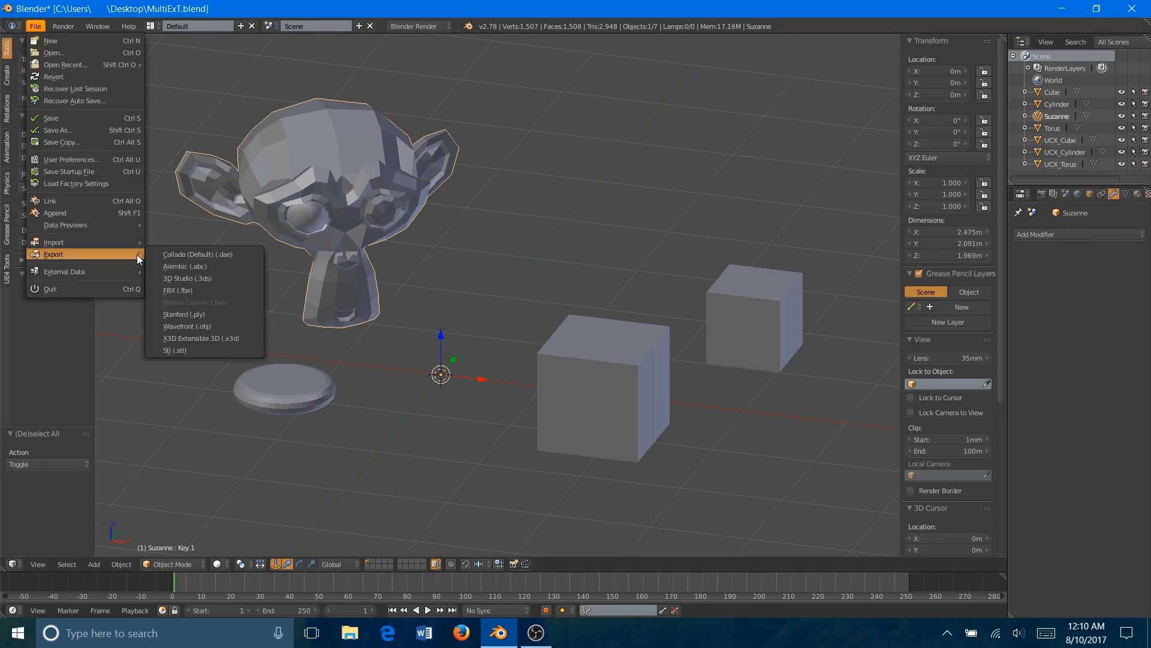
{"action": "left_click", "coordinate": [186, 286]}
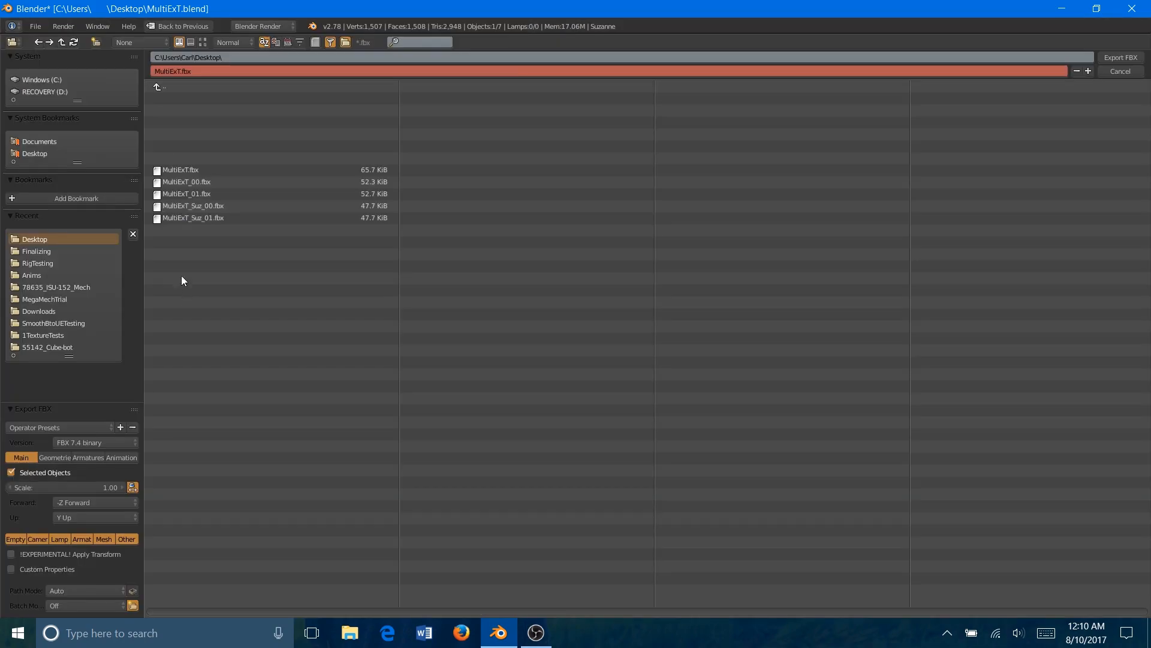
- Name the file MultiExT_Suz.fbx, check the main, geometry and armature export options, and export Suzanne
{"action": "left_click", "coordinate": [180, 72]}
{"action": "left_click", "coordinate": [180, 73]}
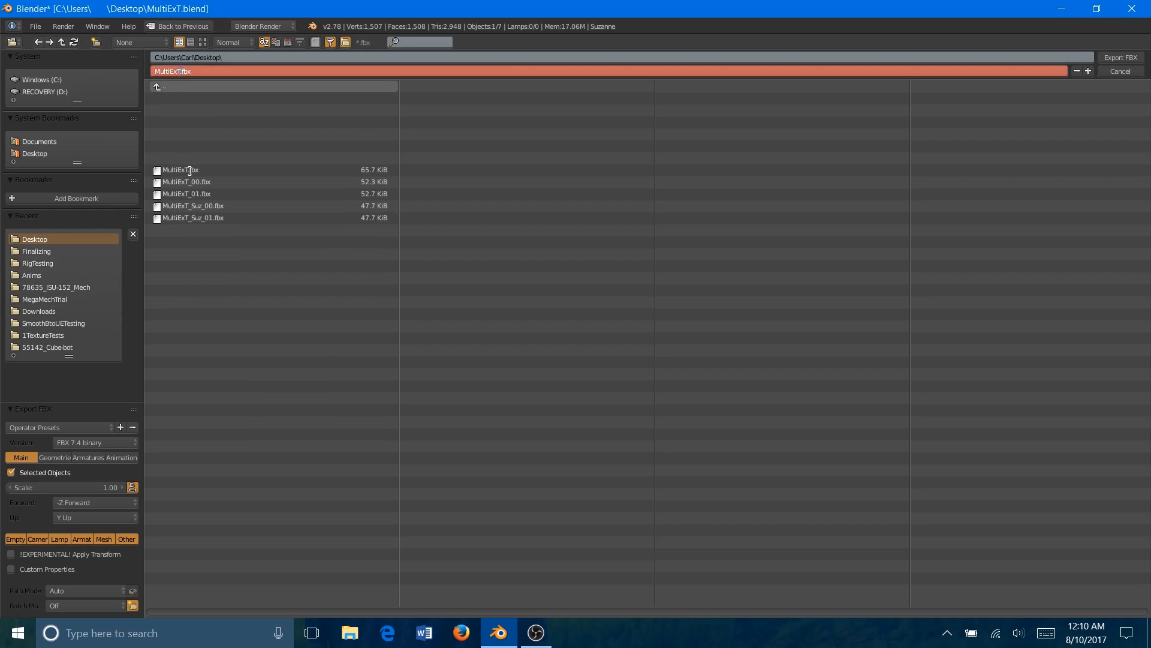
{"action": "type", "text": "_Suz"}
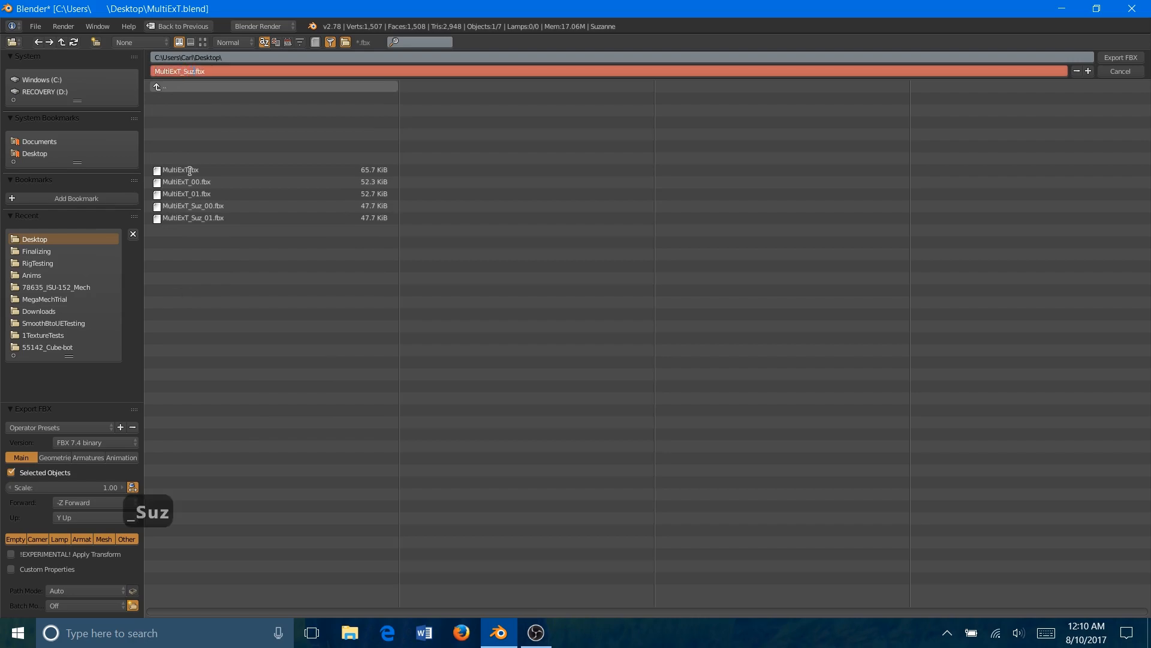
{"action": "left_click", "coordinate": [23, 458]}
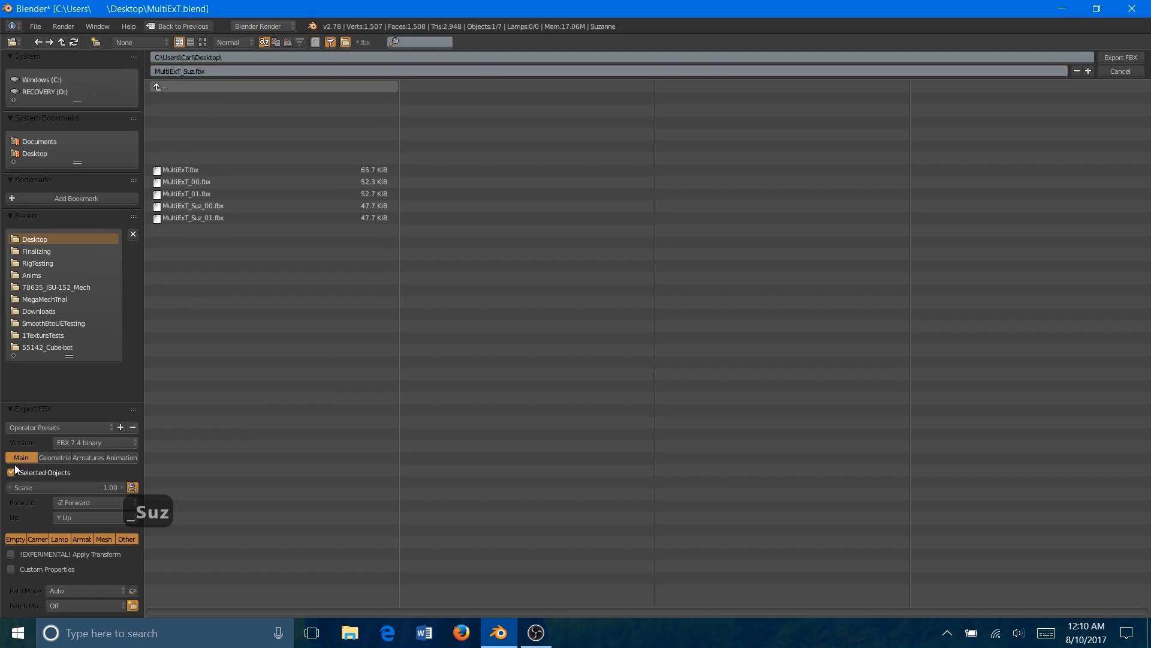
{"action": "left_click", "coordinate": [48, 460]}
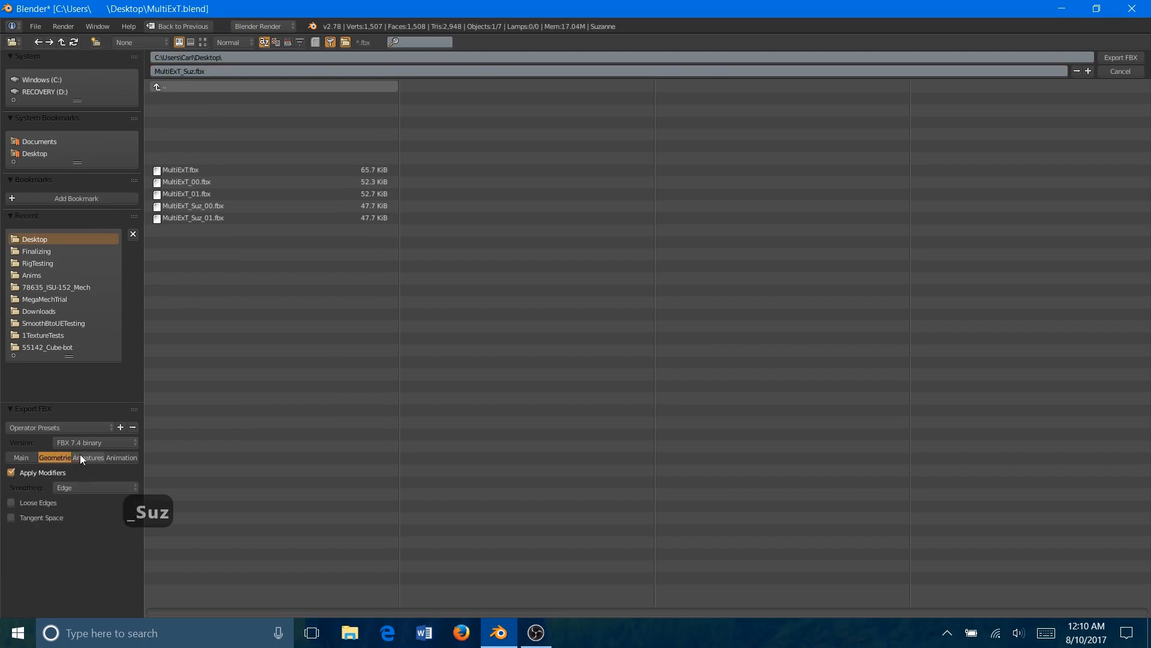
{"action": "left_click", "coordinate": [81, 456]}
{"action": "left_click", "coordinate": [31, 458]}
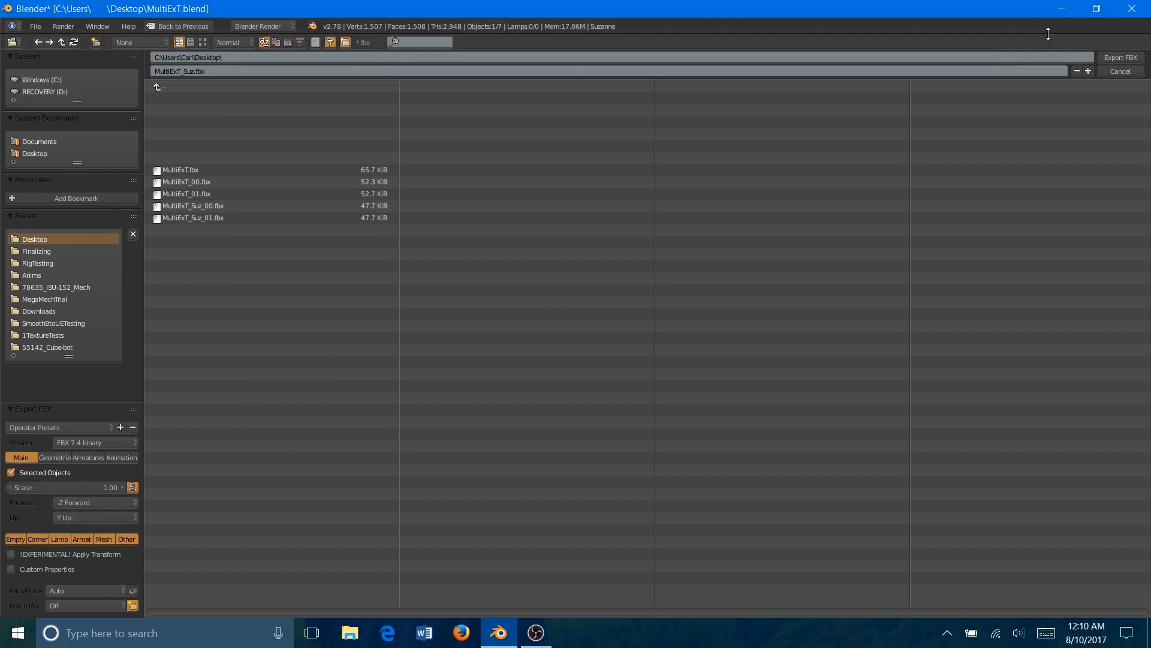
{"action": "left_click", "coordinate": [1103, 68]}
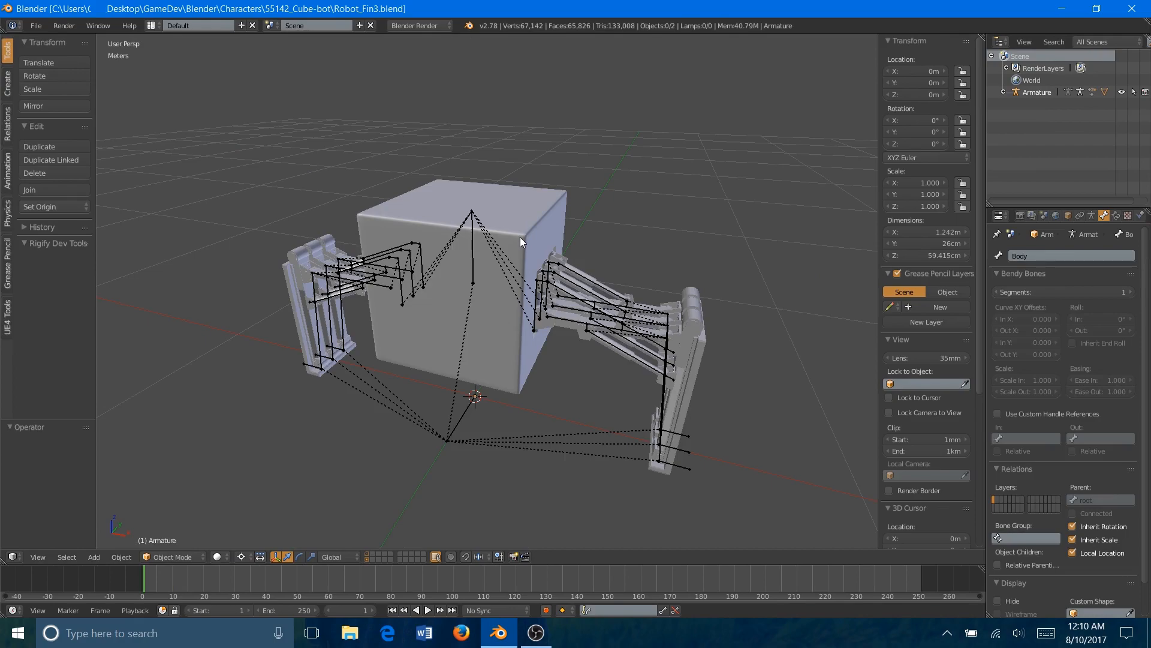
{"action": "right_click", "coordinate": [520, 236]}
{"action": "key", "text": "s"}
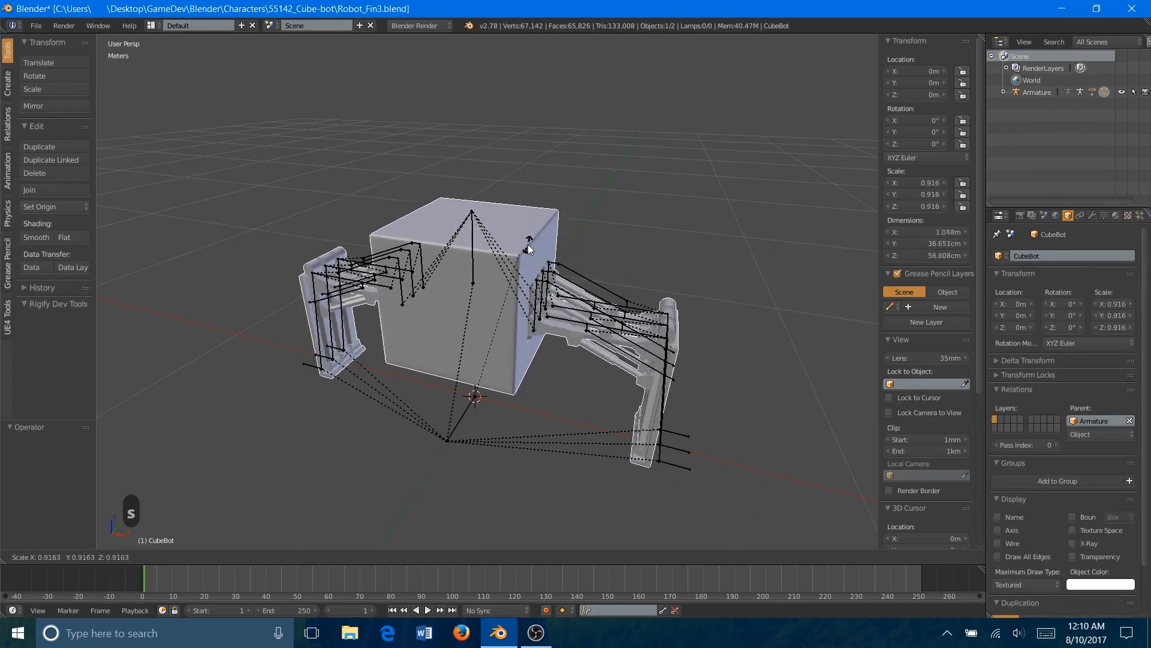
{"action": "key", "text": "Escape"}
- Scale the robot's armature up by about 1.464 and apply its scale
{"action": "right_click", "coordinate": [470, 260]}
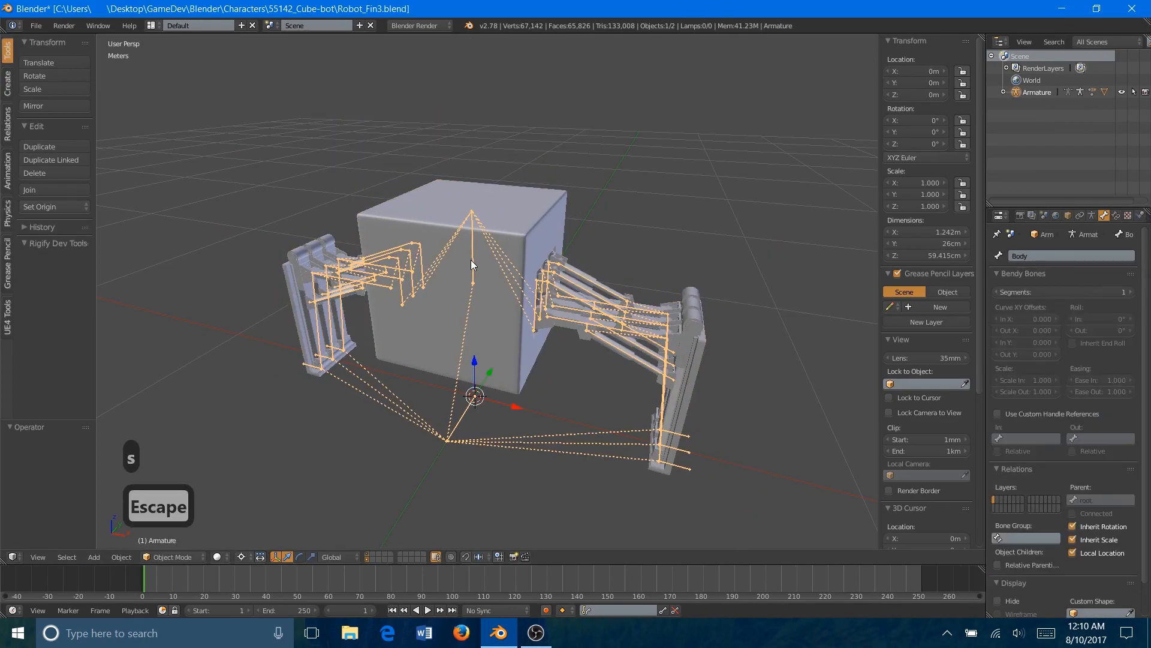
{"action": "key", "text": "s"}
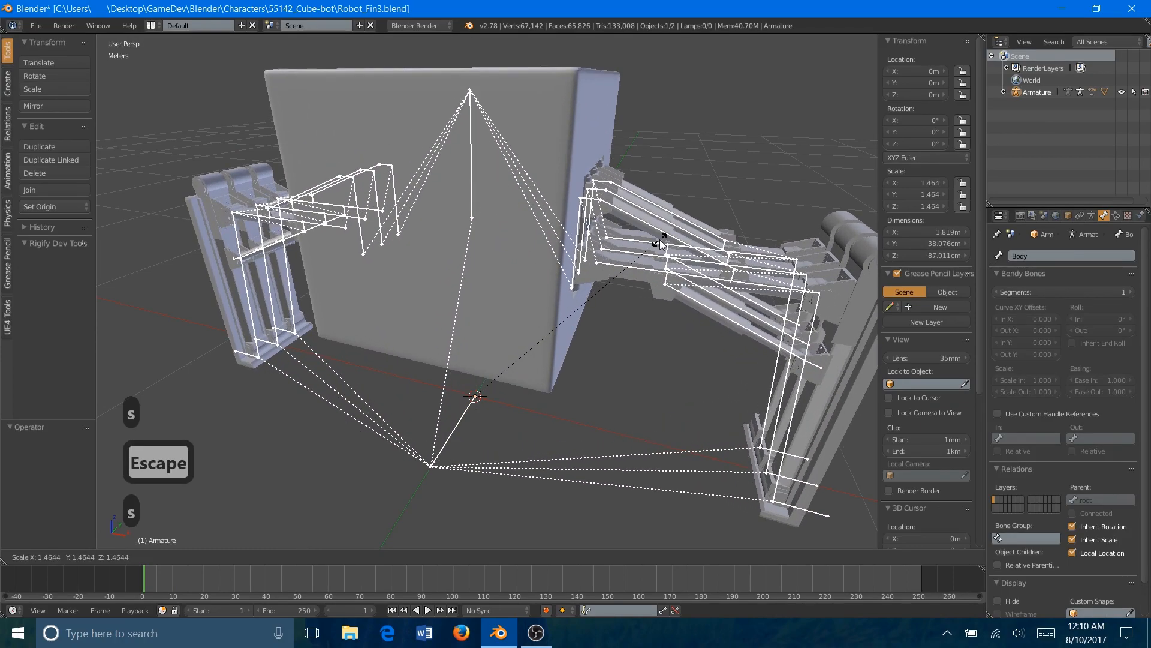
{"action": "left_click", "coordinate": [646, 246]}
{"action": "middle_click_drag", "start_coordinate": [657, 208], "coordinate": [643, 230], "text": "shift"}
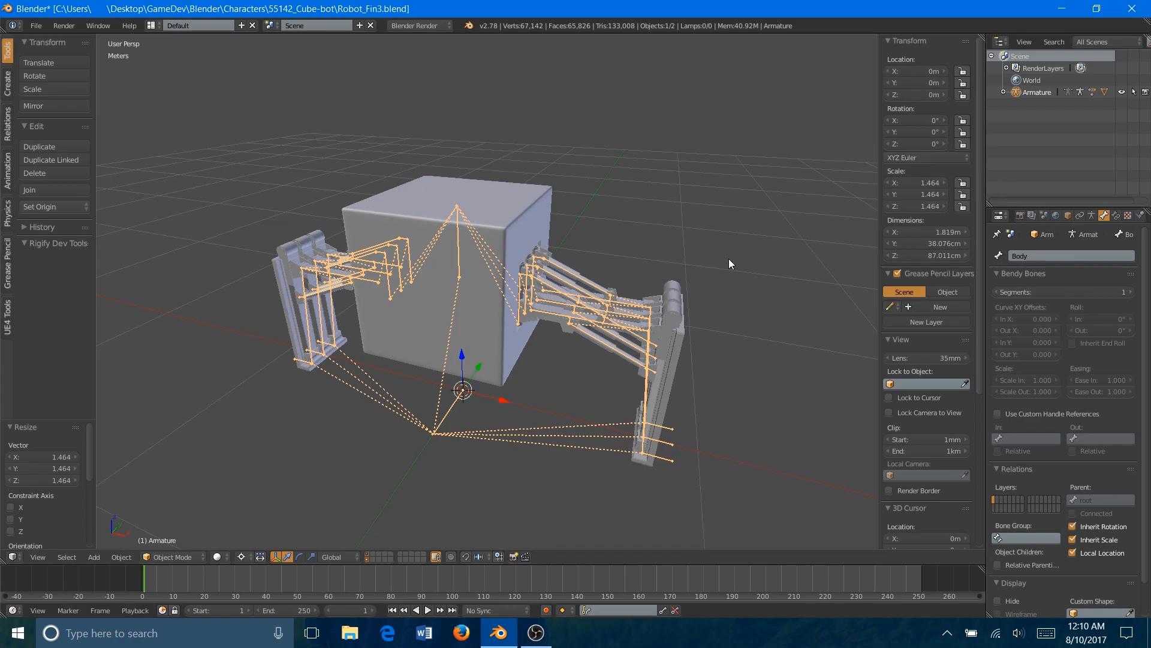
{"action": "key", "text": "ctrl+a"}
{"action": "left_click", "coordinate": [698, 285]}
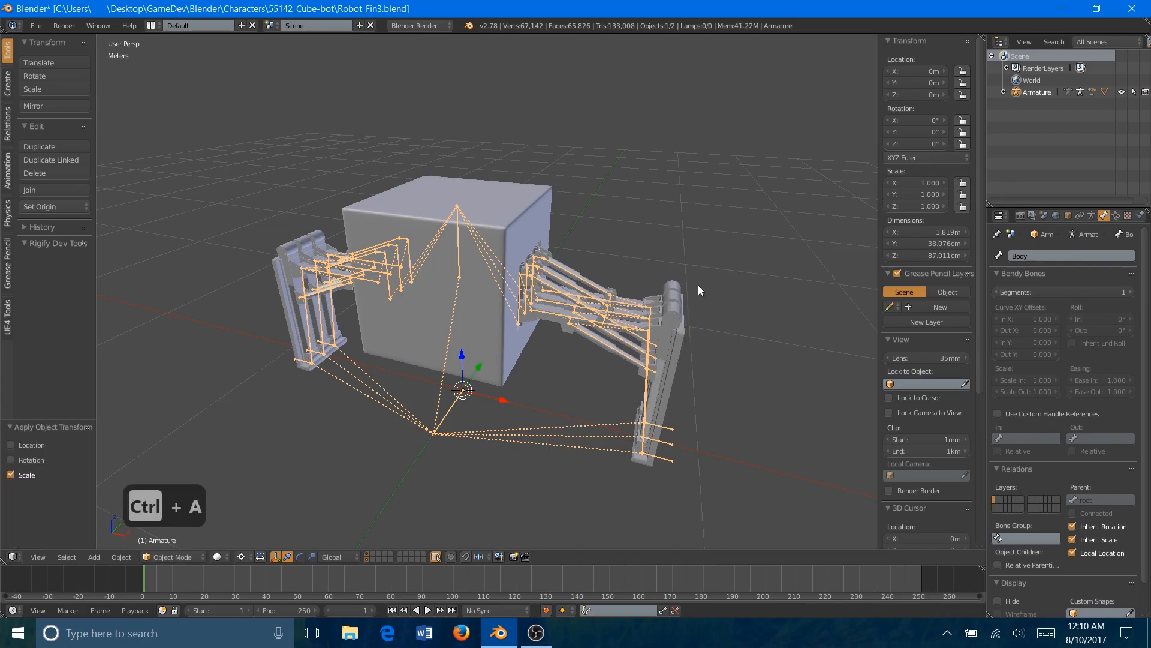
- Apply the rotation and the scale of the CubeBot mesh
{"action": "right_click", "coordinate": [515, 219]}
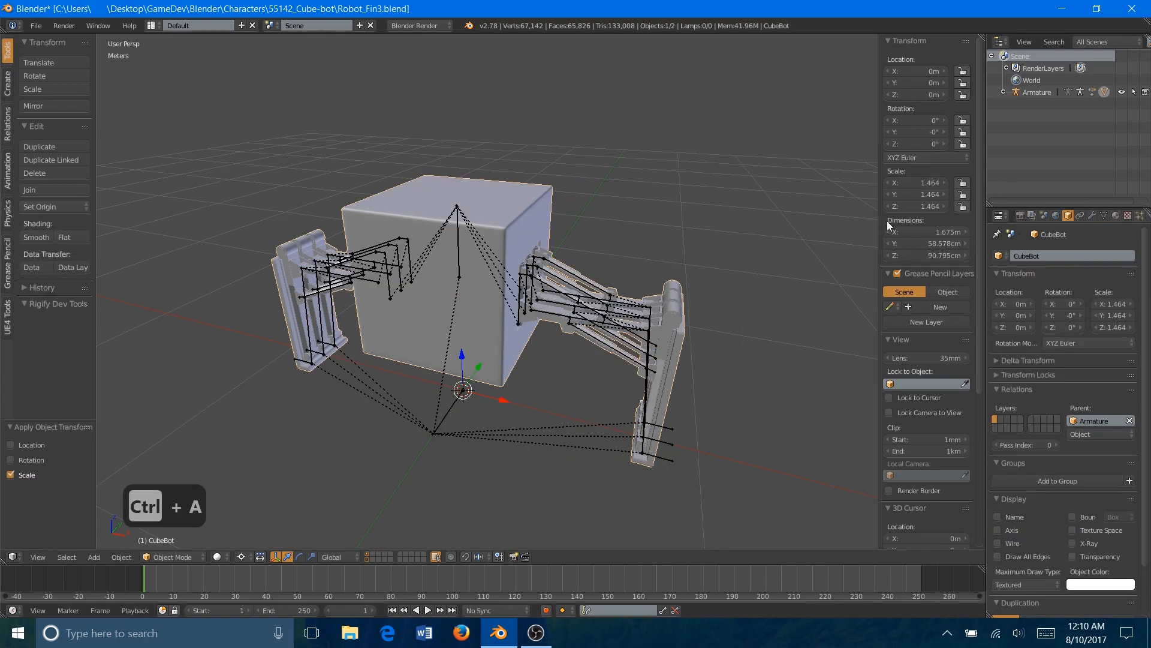
{"action": "key", "text": "ctrl+a"}
{"action": "left_click", "coordinate": [599, 231]}
{"action": "key", "text": "ctrl+a"}
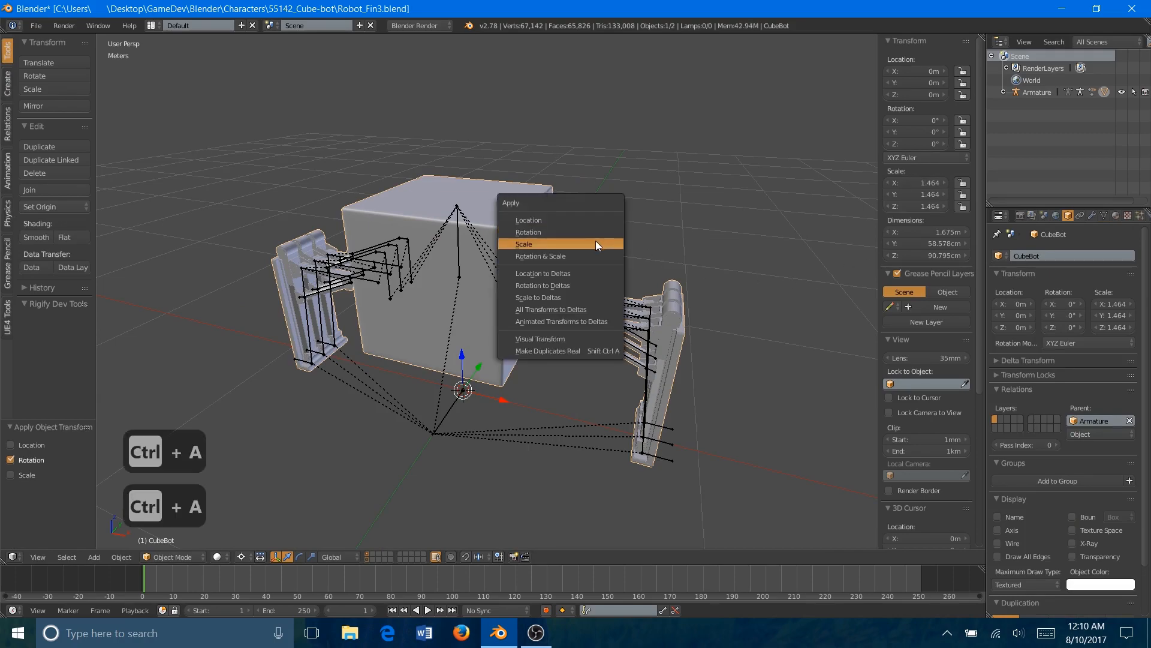
{"action": "left_click", "coordinate": [595, 241]}
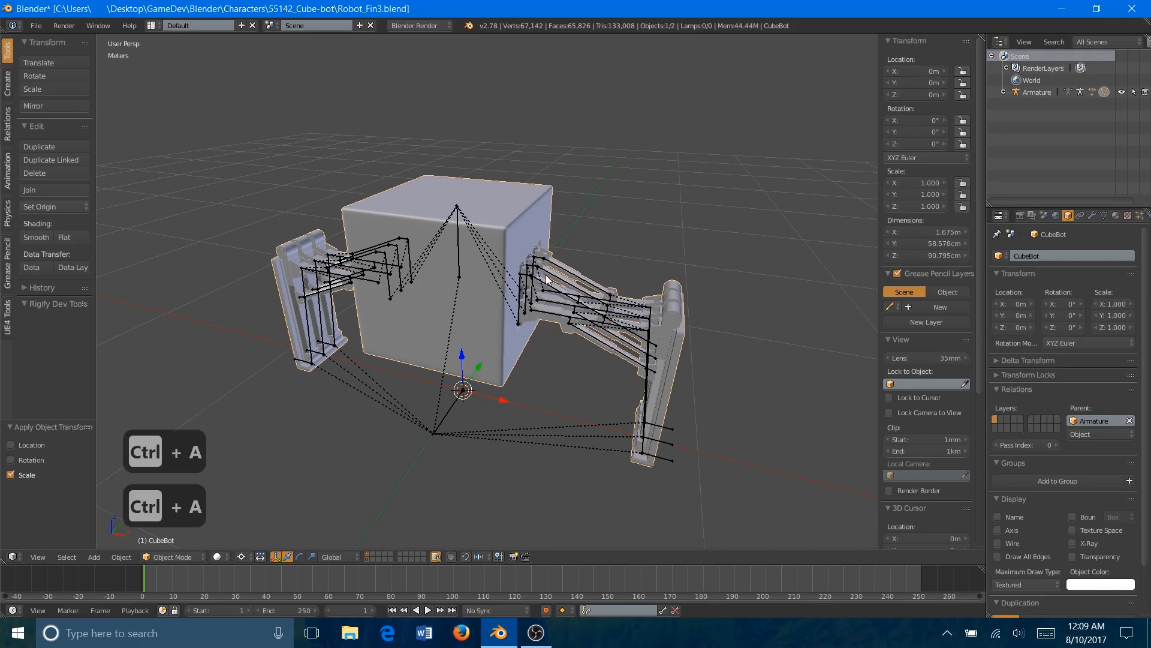
- Try moving the armature's Body bone in Pose Mode to test the rig, and return to Object Mode with nothing selected
{"action": "right_click", "coordinate": [534, 293]}
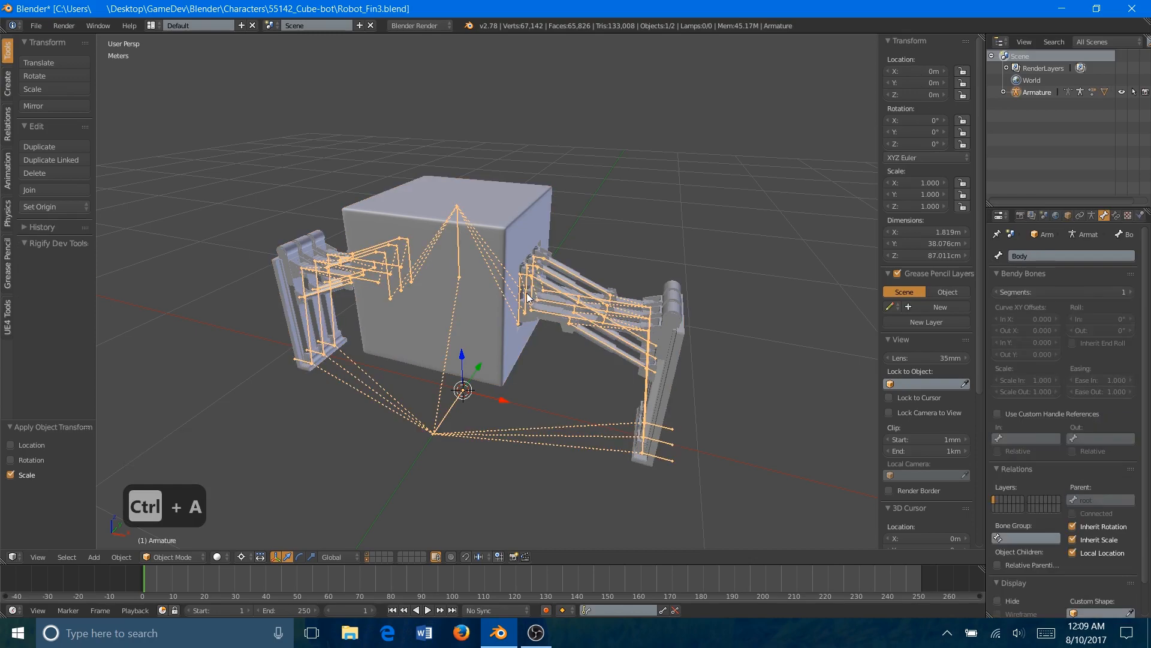
{"action": "key", "text": "ctrl+Tab"}
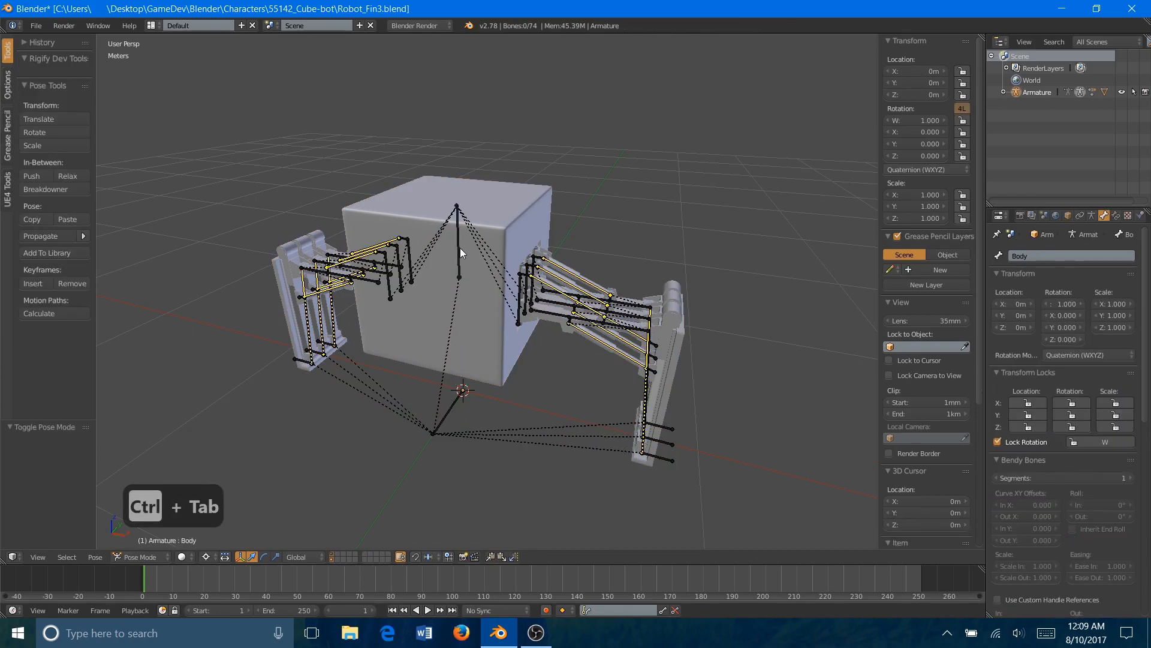
{"action": "right_click", "coordinate": [459, 247]}
{"action": "key", "text": "g"}
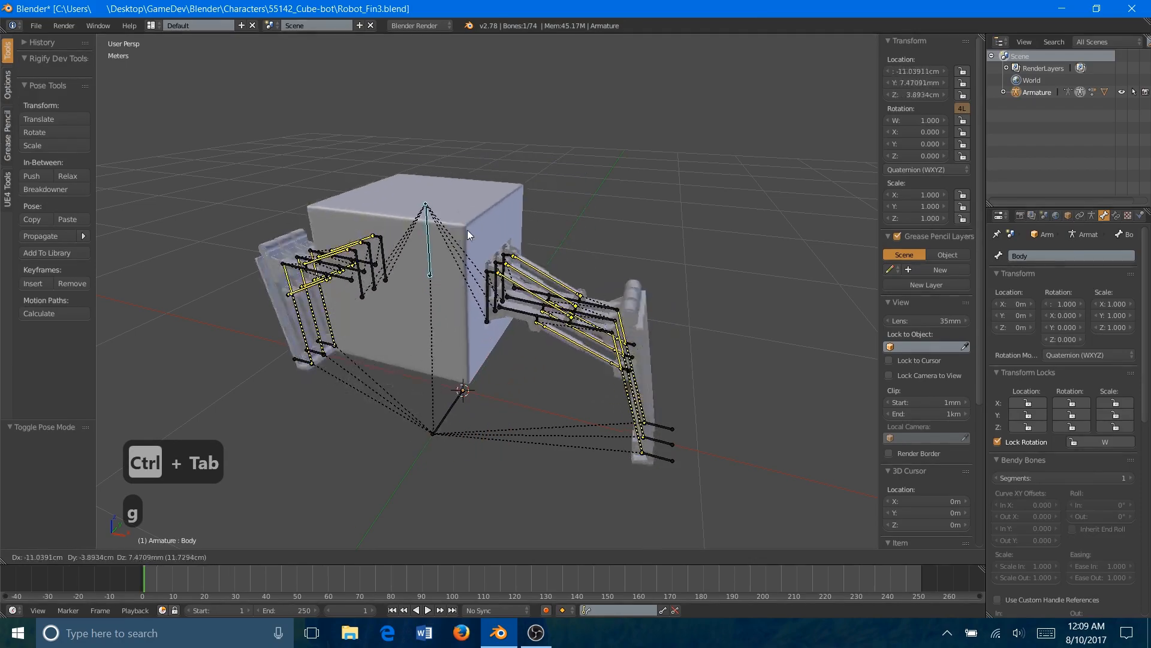
{"action": "key", "text": "Escape"}
{"action": "key", "text": "a"}
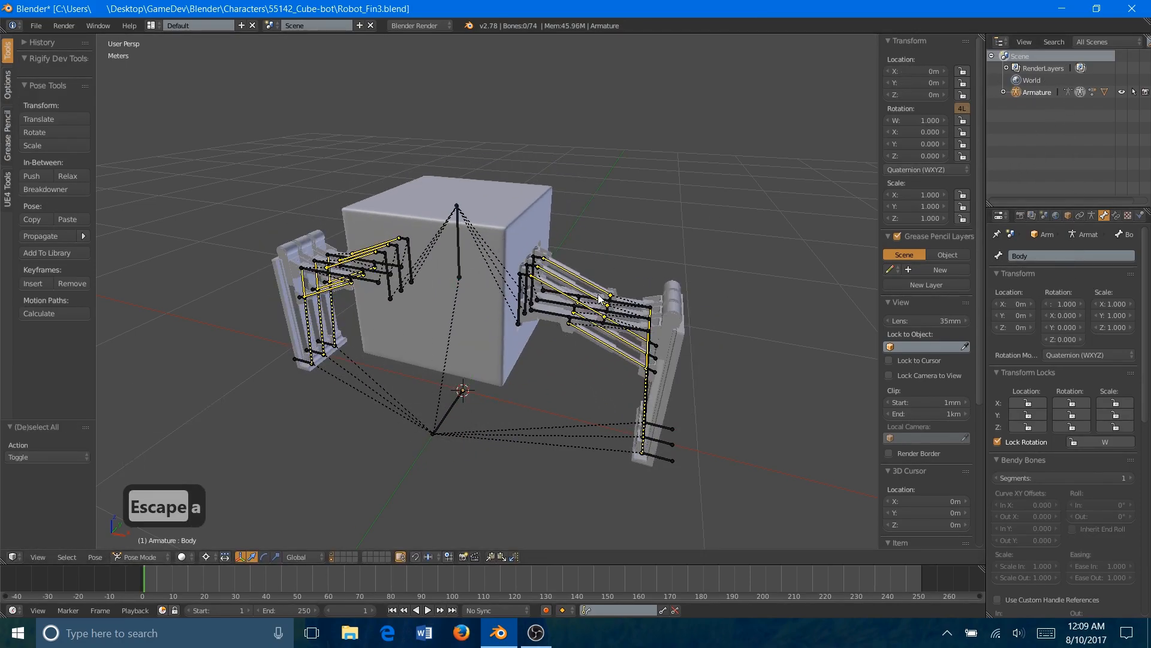
{"action": "key", "text": "ctrl+Tab"}
{"action": "key", "text": "a"}
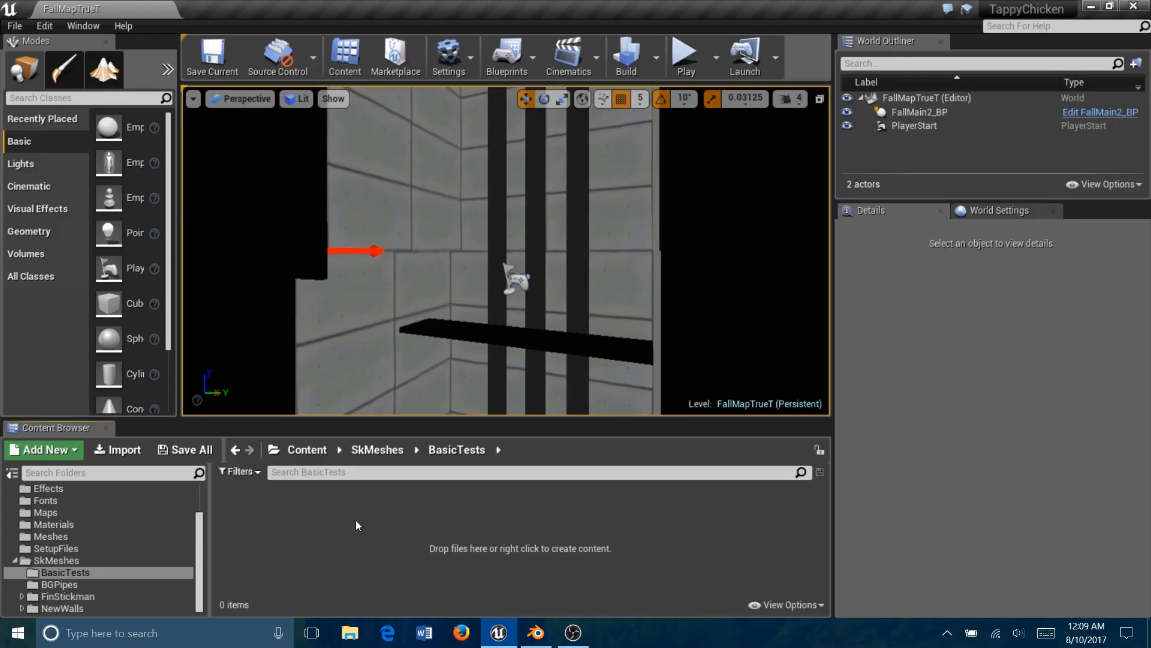
- Choose MultiExT from the Desktop for import into Unreal's BasicTests folder and bring its full FBX import options into view
{"action": "right_click", "coordinate": [355, 520]}
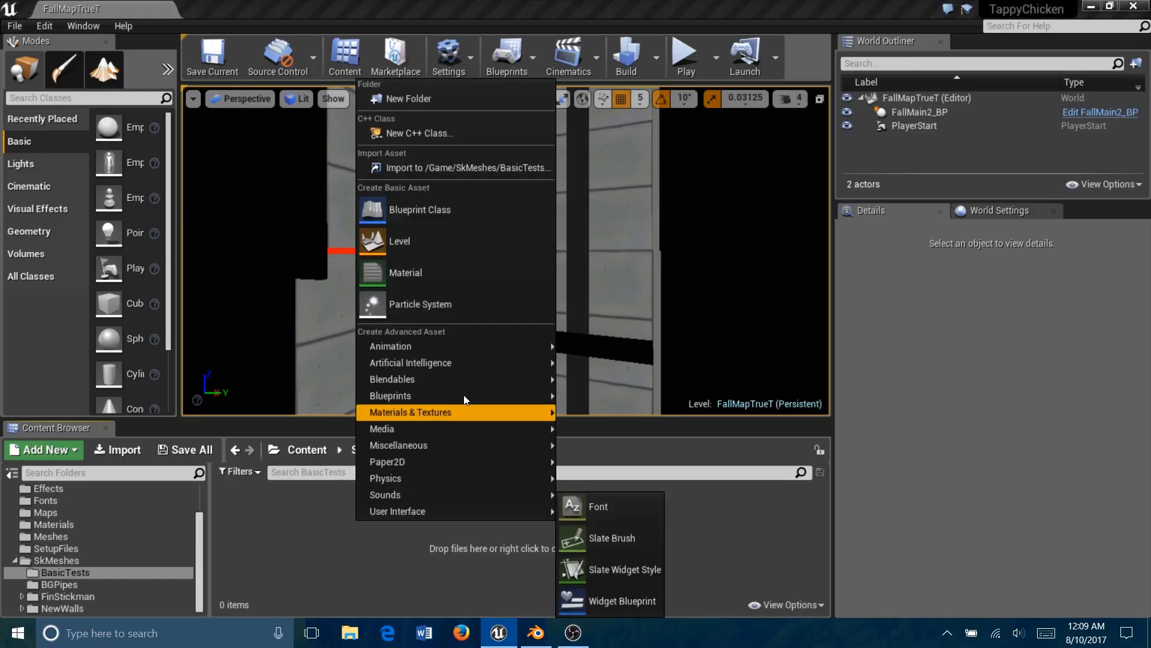
{"action": "left_click", "coordinate": [455, 173]}
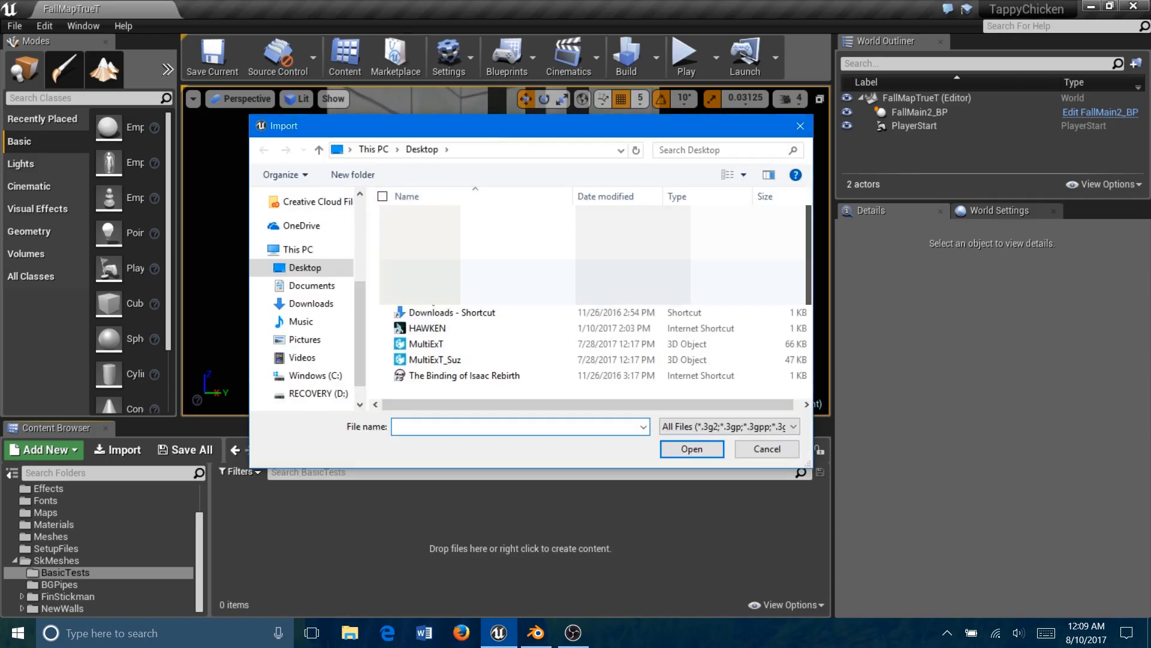
{"action": "left_click", "coordinate": [426, 343]}
{"action": "left_click", "coordinate": [691, 448]}
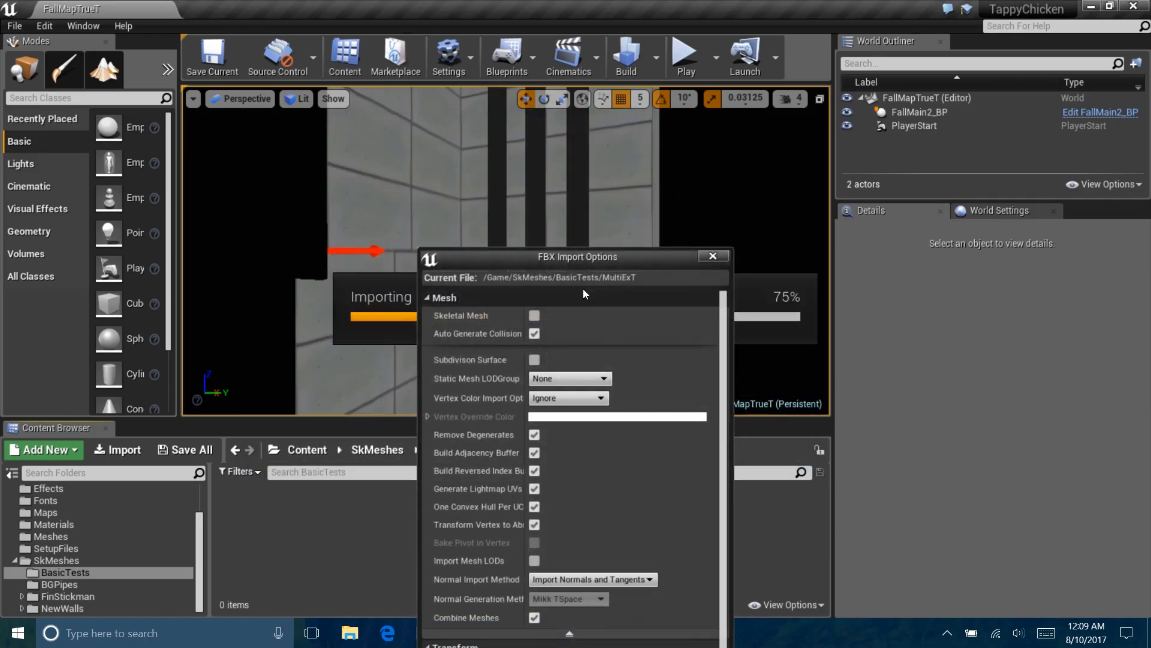
{"action": "left_click_drag", "start_coordinate": [581, 257], "coordinate": [558, 42]}
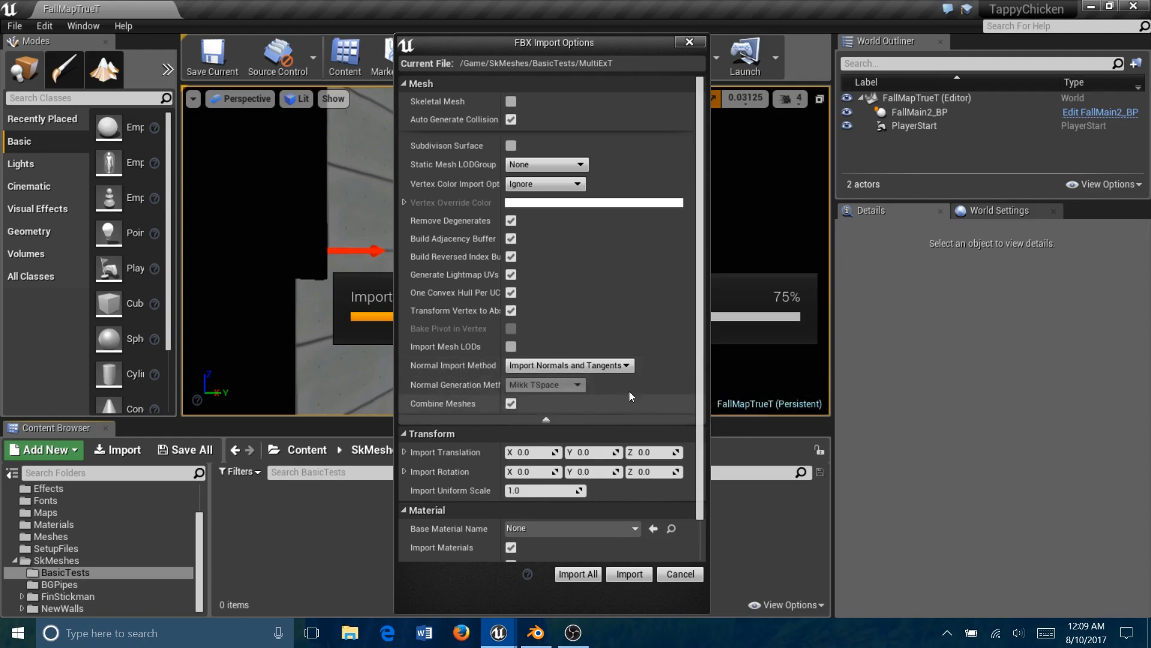
- Review the mesh, transform, material and miscellaneous options, and import MultiExT as one static mesh with Combine Meshes enabled
{"action": "left_click_drag", "start_coordinate": [701, 236], "coordinate": [701, 274]}
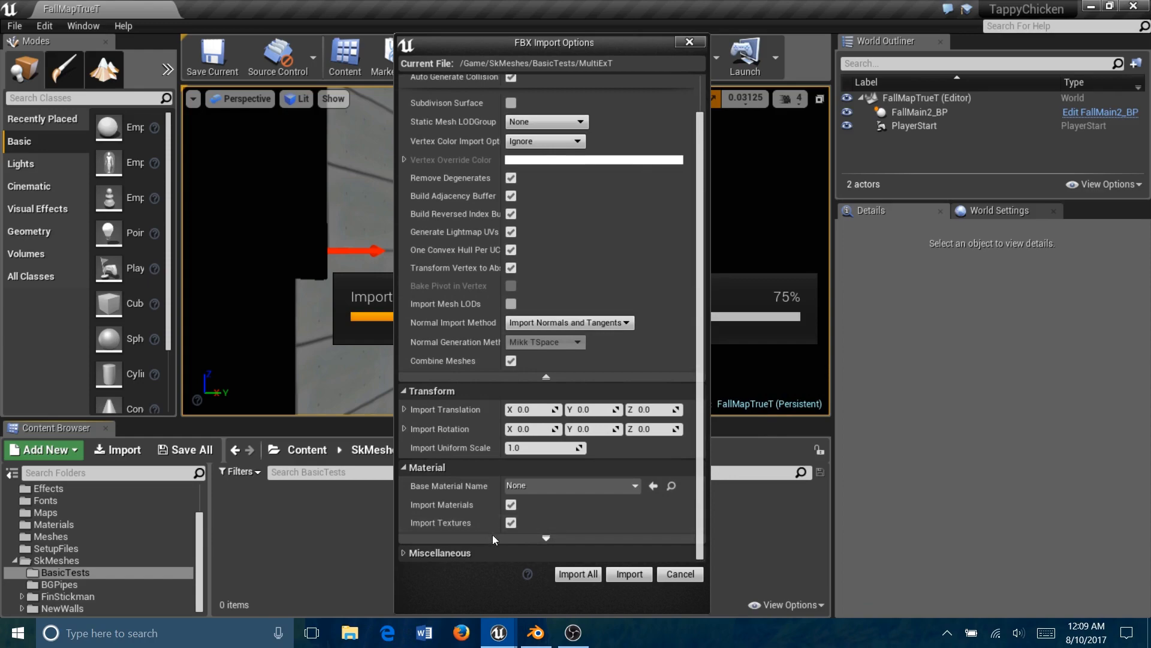
{"action": "left_click", "coordinate": [523, 539]}
{"action": "scroll", "coordinate": [689, 330], "scroll_direction": "down", "scroll_amount": 1}
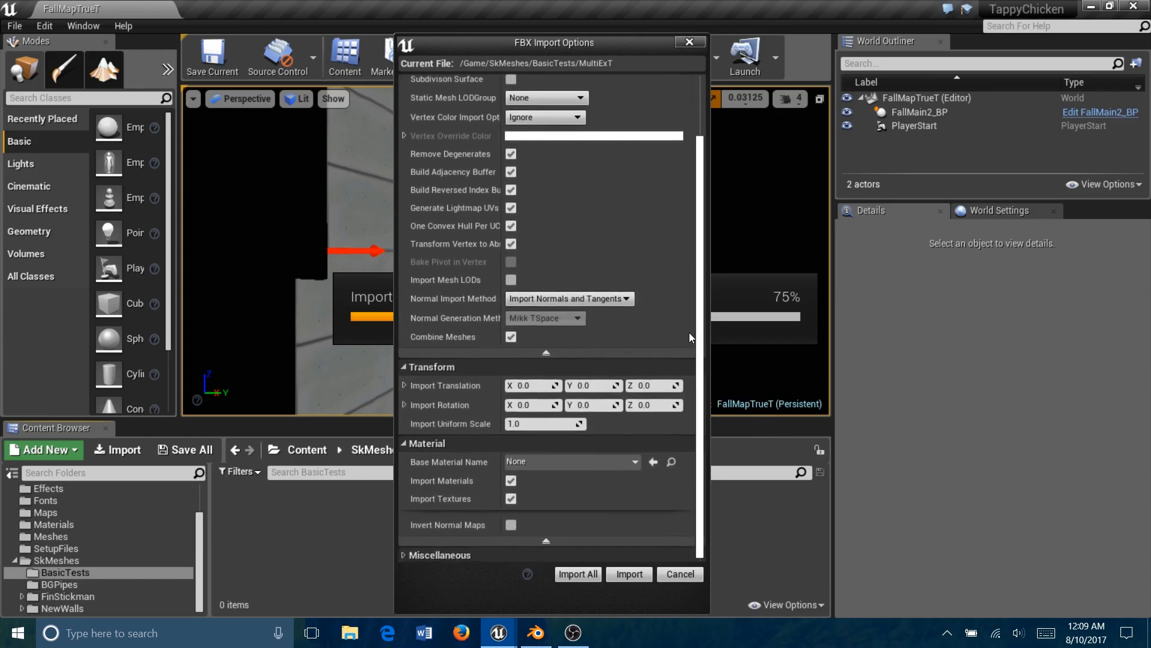
{"action": "left_click", "coordinate": [400, 552]}
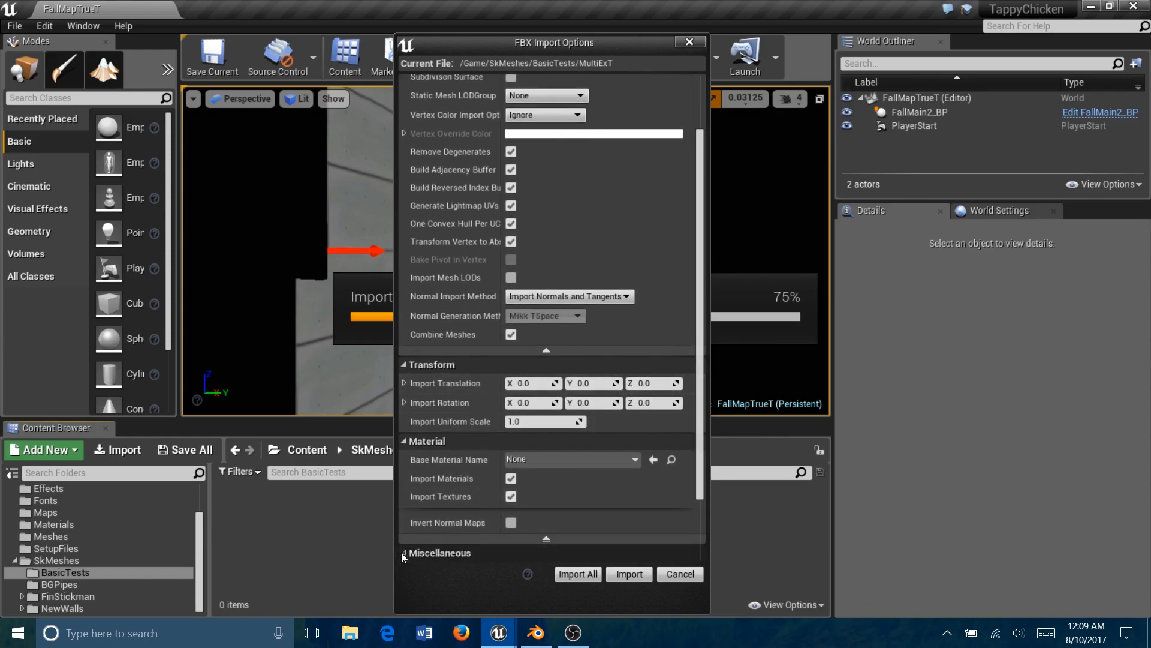
{"action": "left_click_drag", "start_coordinate": [701, 282], "coordinate": [709, 223]}
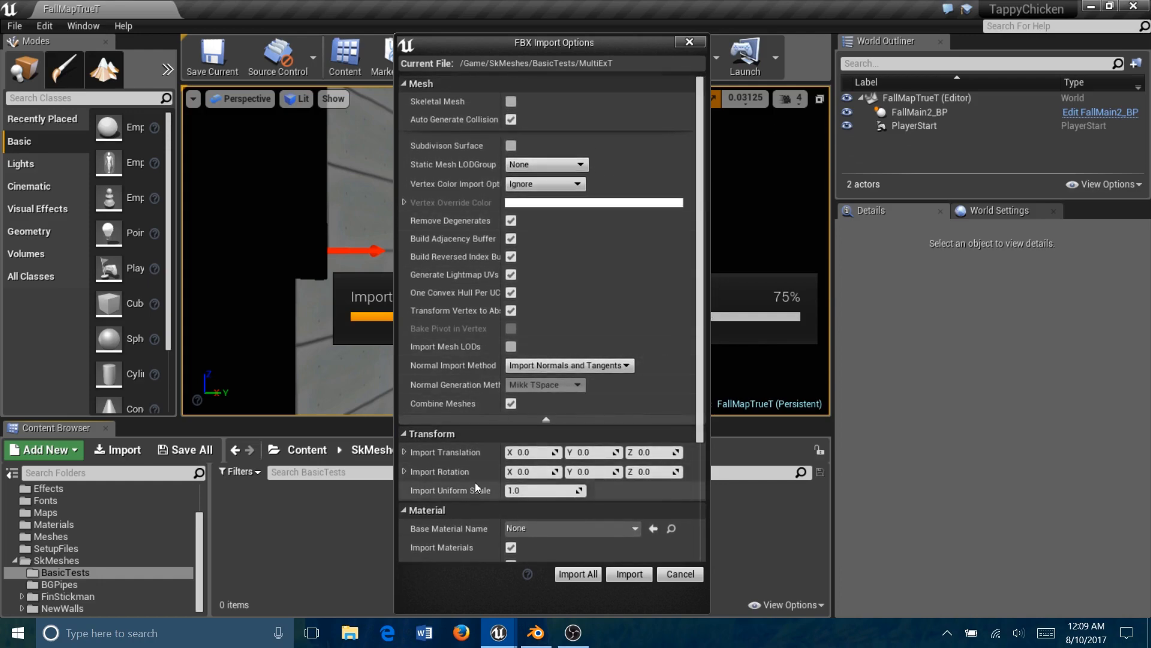
{"action": "scroll", "coordinate": [475, 482], "scroll_direction": "down", "scroll_amount": 2}
{"action": "scroll", "coordinate": [461, 496], "scroll_direction": "down", "scroll_amount": 2}
{"action": "left_click", "coordinate": [405, 484]}
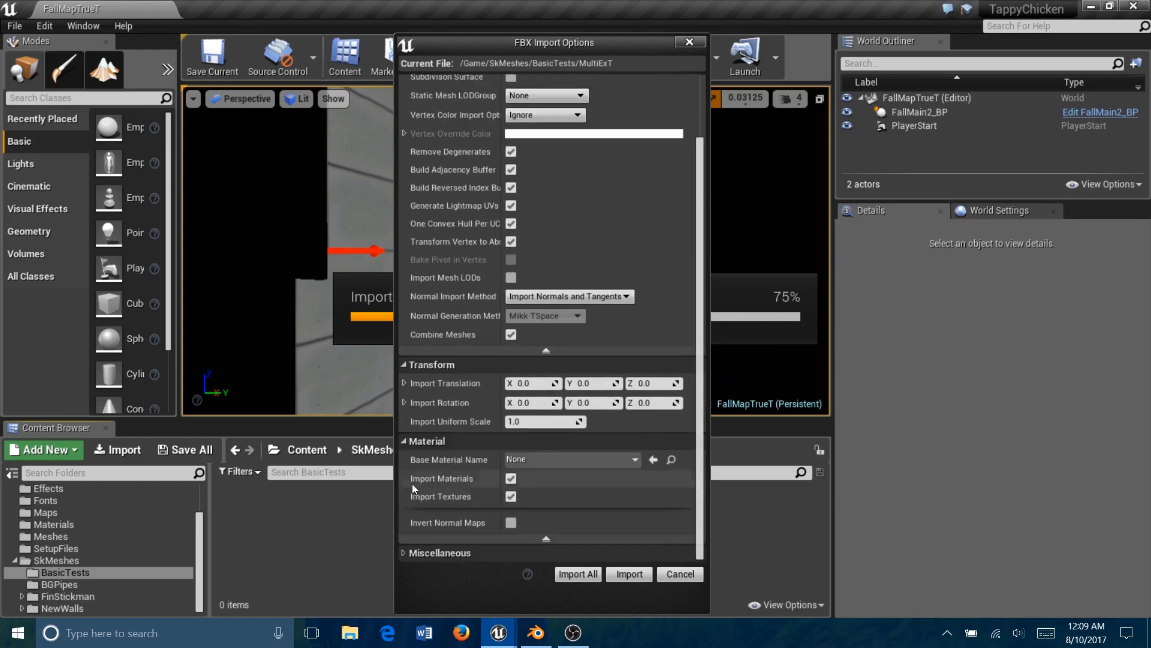
{"action": "left_click", "coordinate": [543, 538]}
{"action": "scroll", "coordinate": [603, 439], "scroll_direction": "up", "scroll_amount": 2}
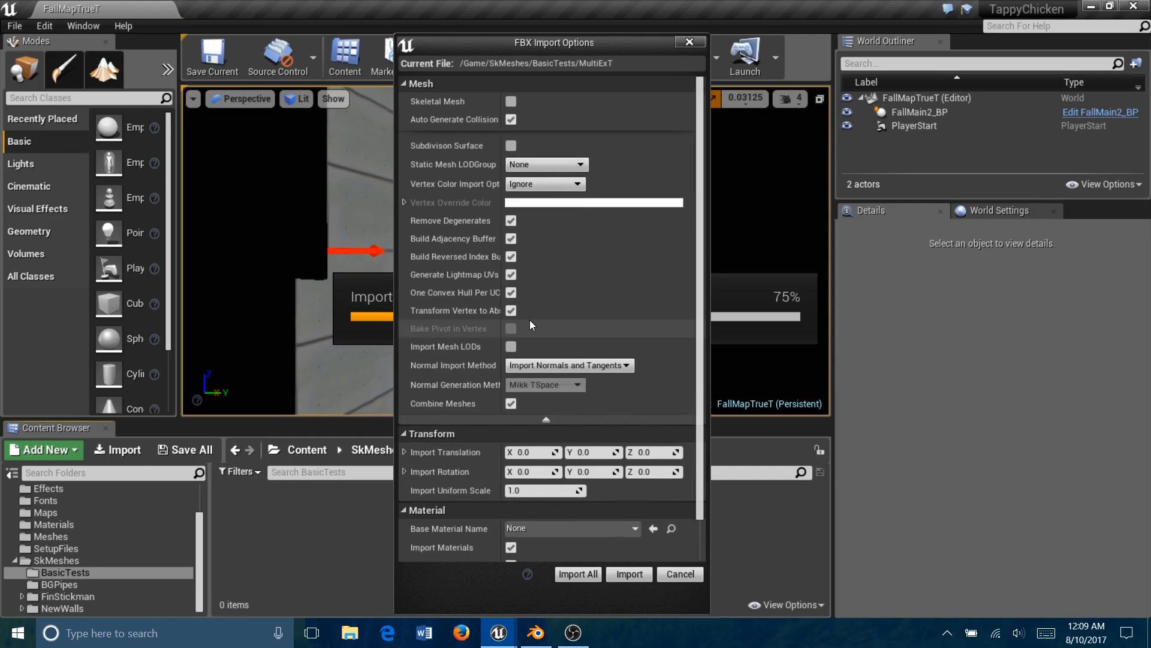
{"action": "left_click", "coordinate": [628, 576]}
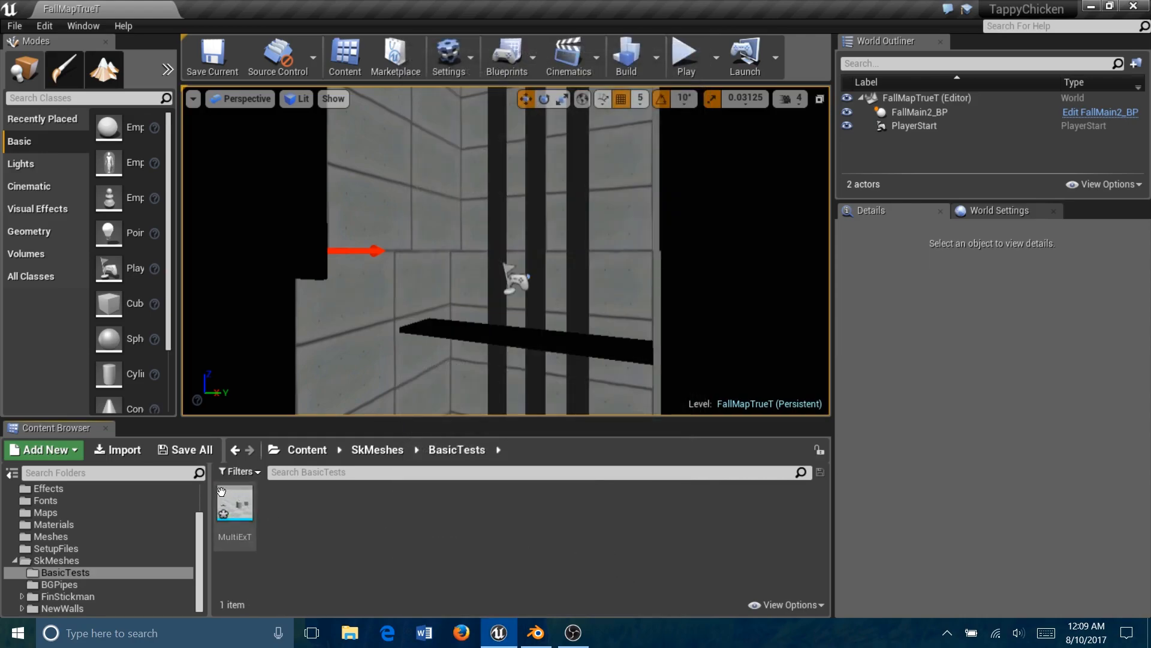
- Open the combined MultiExT mesh, display its collision, examine the hulls around the cylinder, cube and torus, and close the mesh editor
{"action": "double_click", "coordinate": [233, 505]}
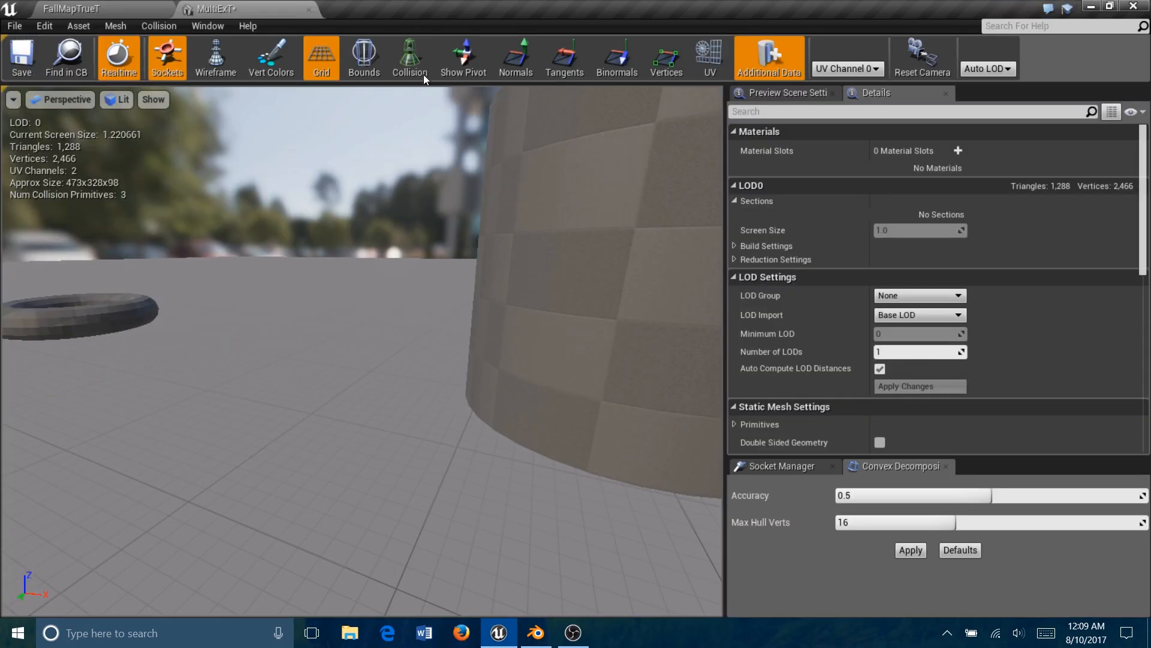
{"action": "left_click", "coordinate": [423, 74]}
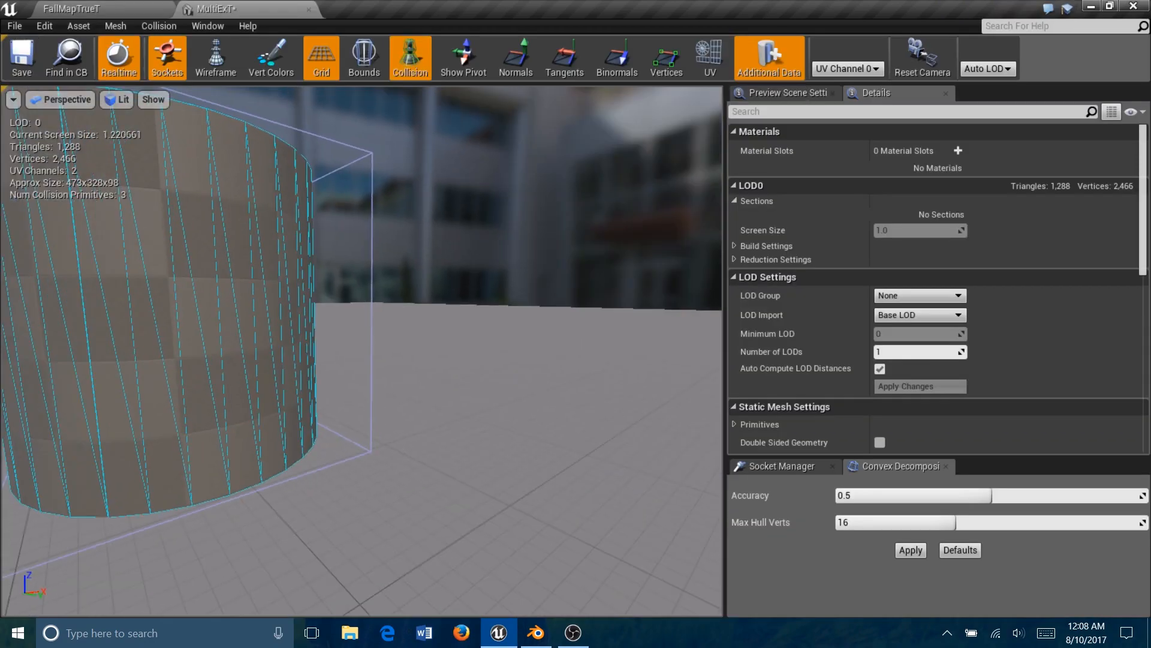
{"action": "left_click_drag", "start_coordinate": [420, 299], "coordinate": [516, 344]}
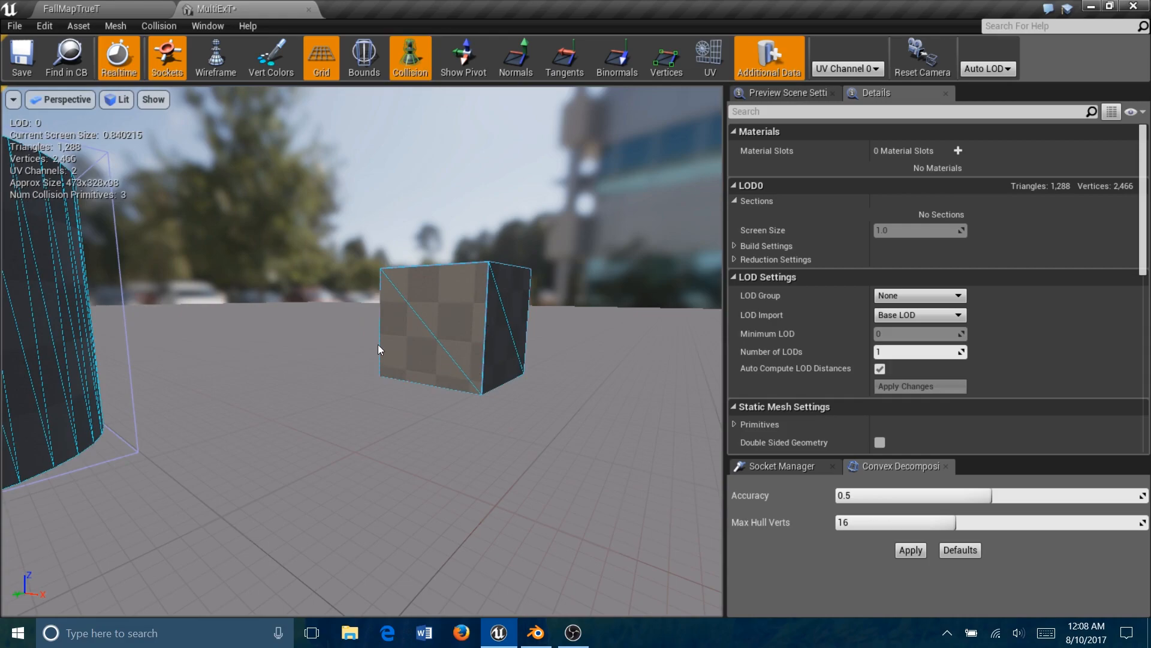
{"action": "right_click_drag", "start_coordinate": [406, 434], "coordinate": [351, 426]}
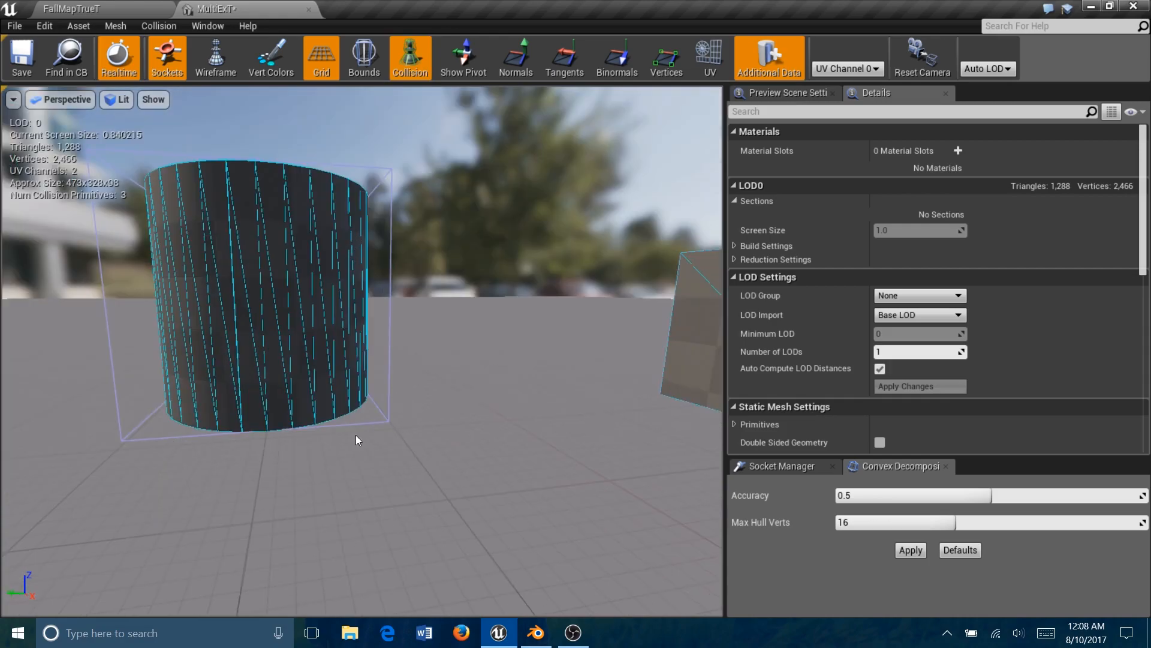
{"action": "right_click_drag", "start_coordinate": [424, 313], "coordinate": [347, 318]}
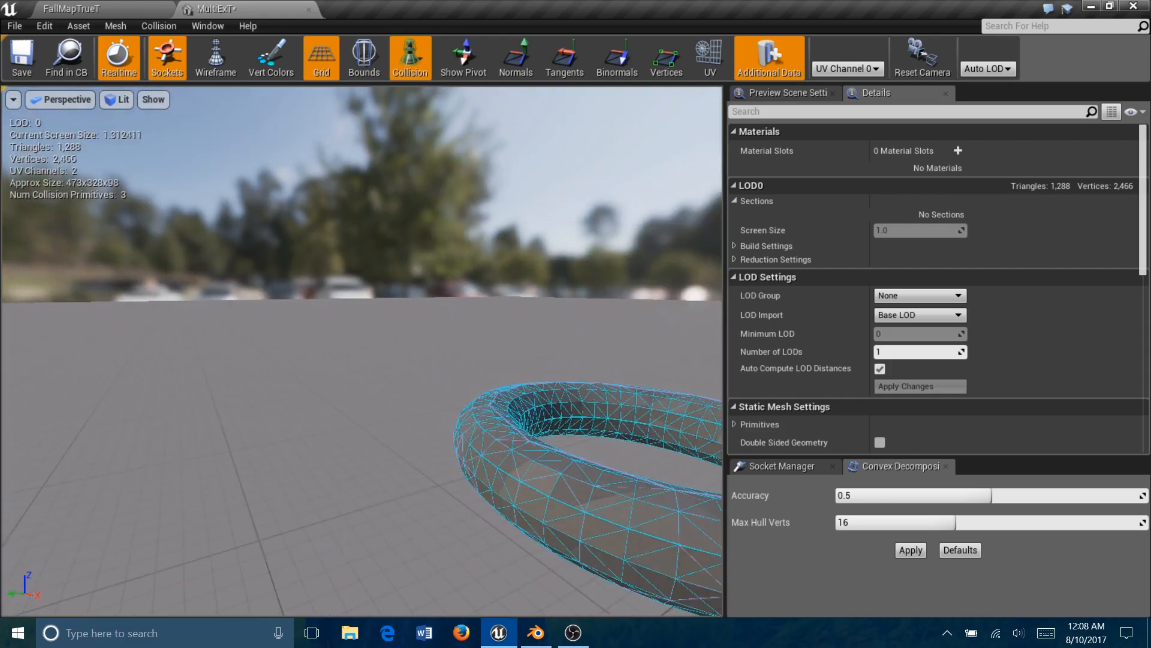
{"action": "left_click_drag", "start_coordinate": [486, 482], "coordinate": [528, 474]}
{"action": "right_click_drag", "start_coordinate": [484, 413], "coordinate": [474, 459]}
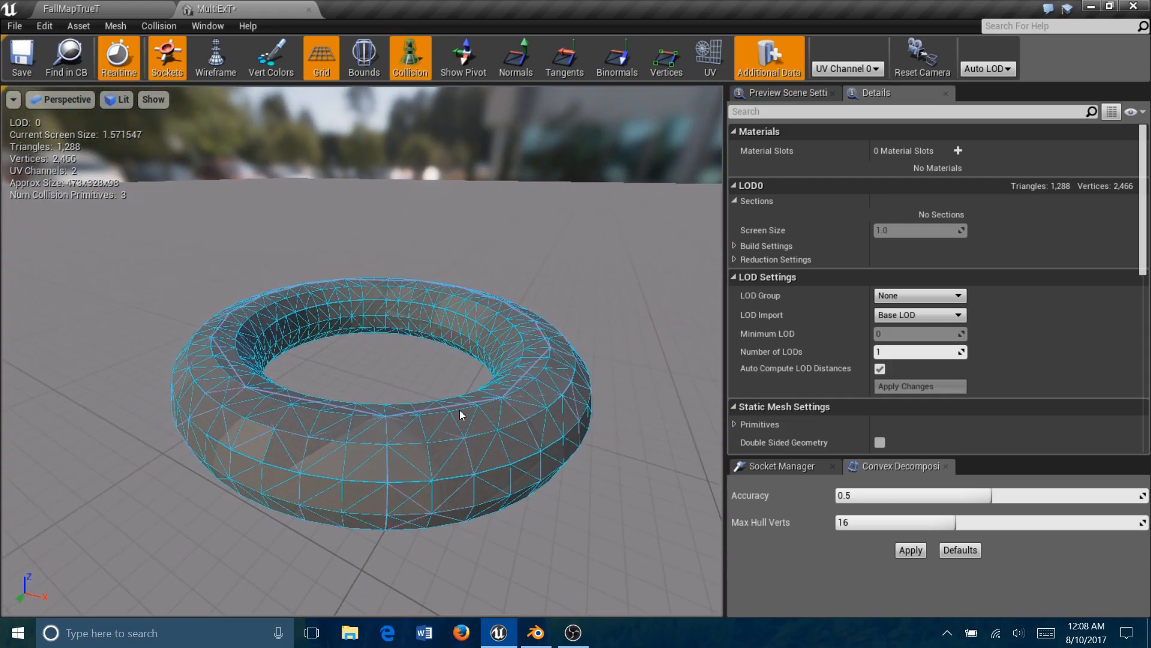
{"action": "left_click", "coordinate": [359, 431]}
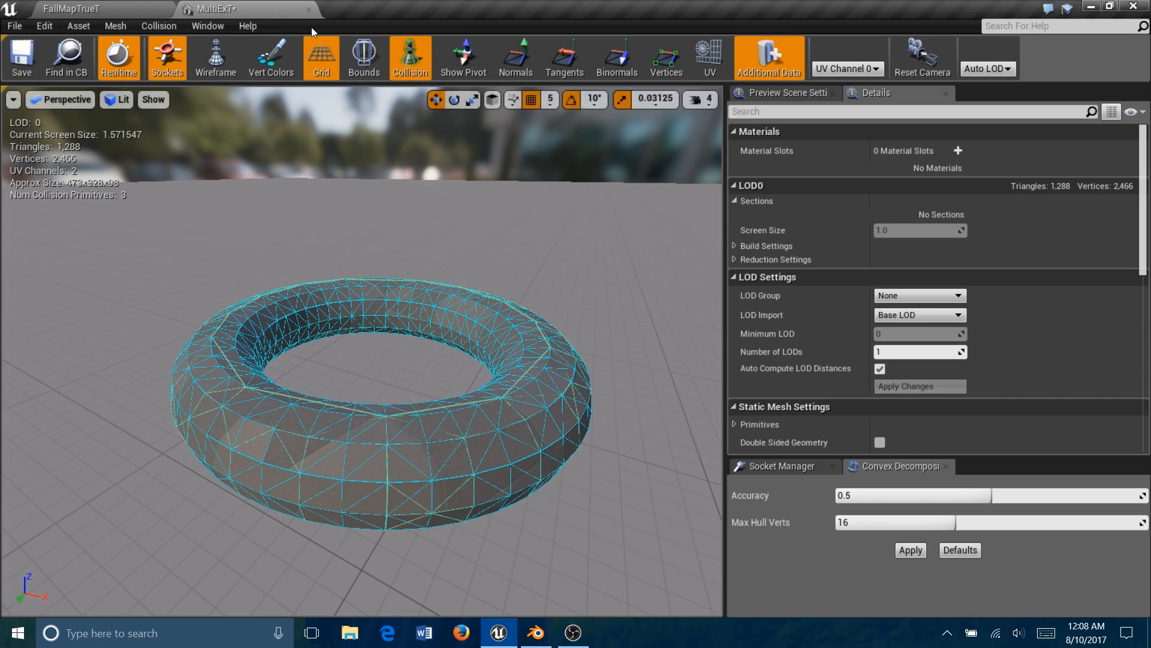
{"action": "left_click", "coordinate": [308, 11]}
- Delete the combined MultiExT static mesh from the BasicTests folder
{"action": "left_click", "coordinate": [317, 534]}
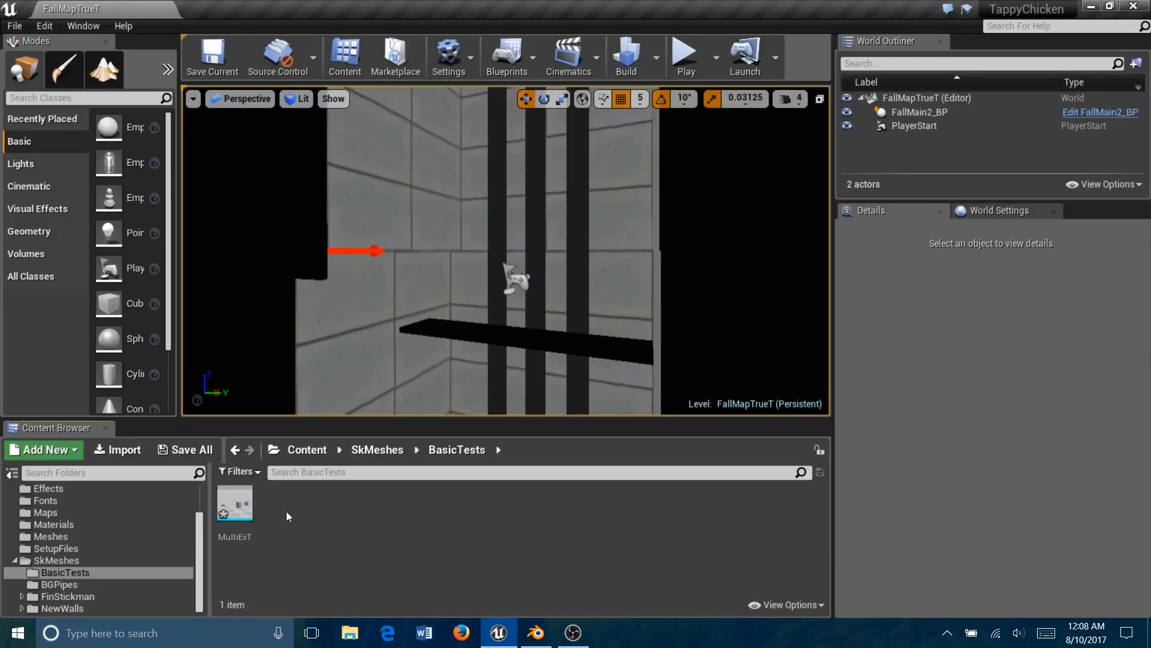
{"action": "right_click", "coordinate": [235, 507]}
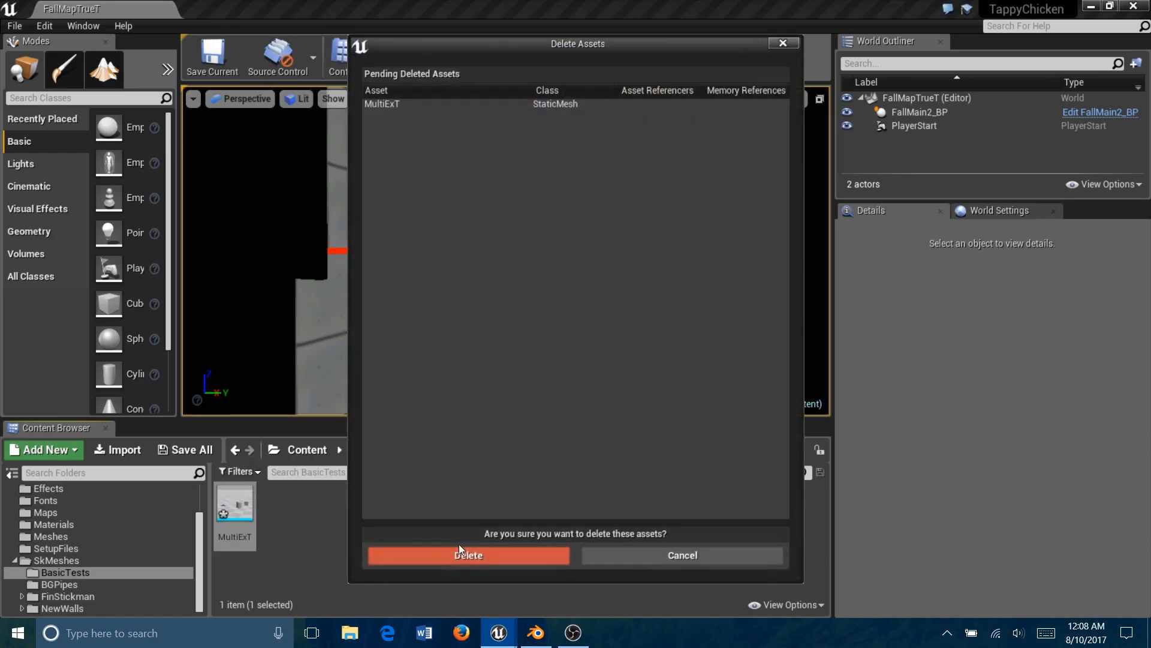
{"action": "left_click", "coordinate": [456, 557]}
- Import MultiExT from the Desktop into BasicTests with Combine Meshes disabled, so each object becomes its own static mesh
{"action": "right_click", "coordinate": [322, 516]}
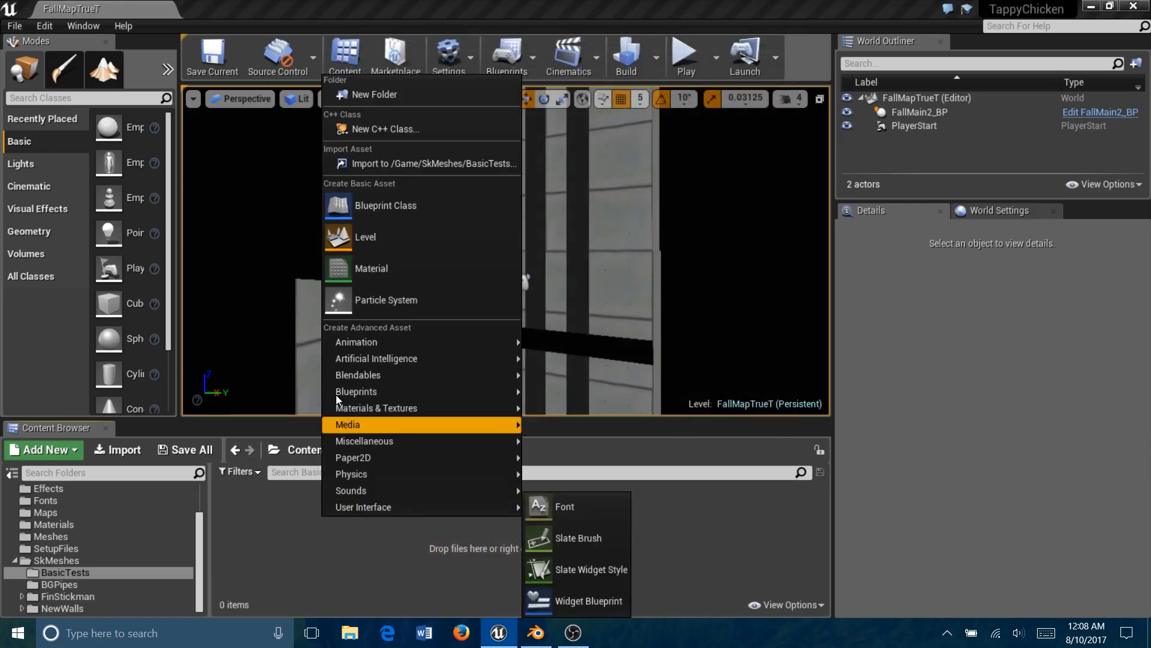
{"action": "left_click", "coordinate": [382, 165]}
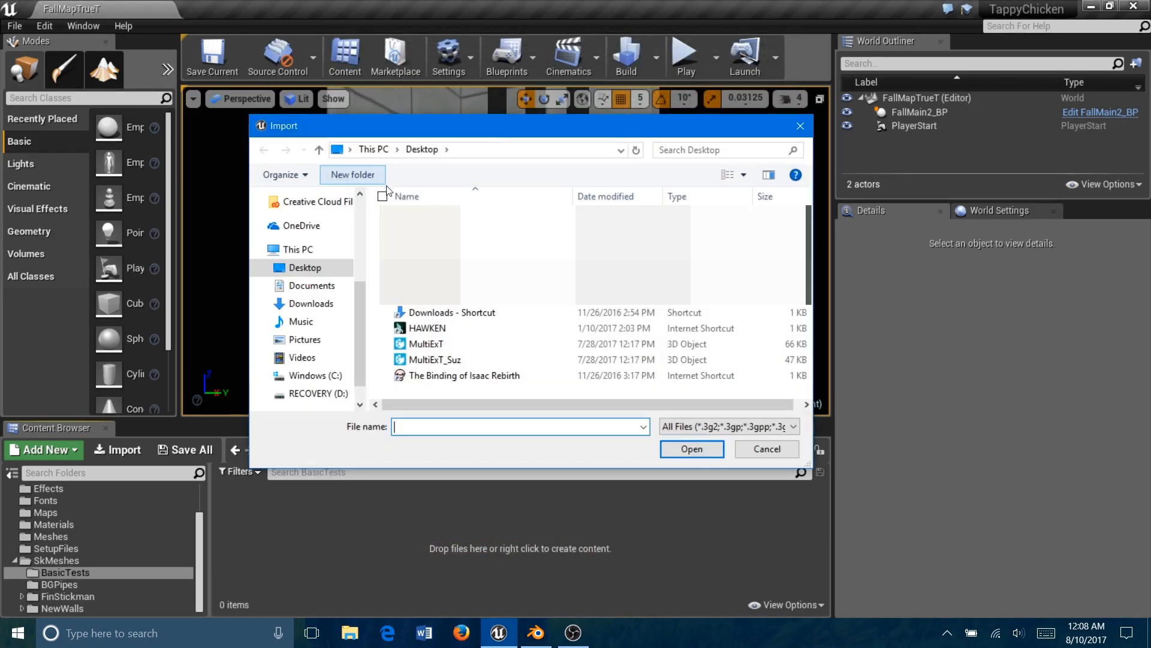
{"action": "left_click", "coordinate": [426, 344]}
{"action": "left_click", "coordinate": [689, 451]}
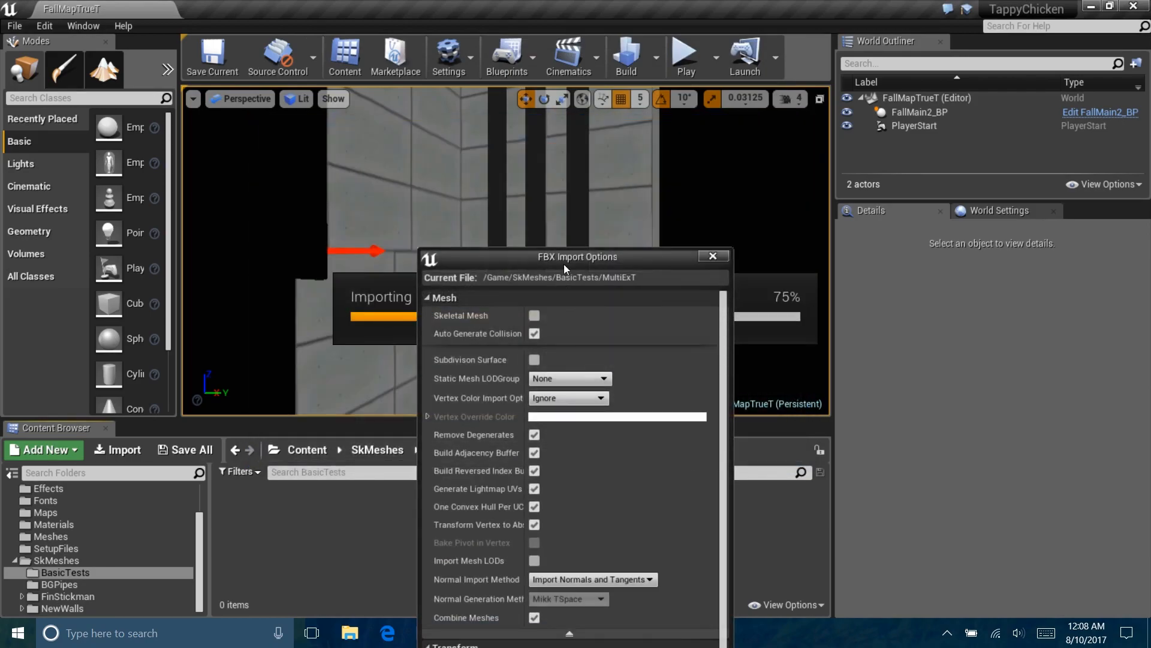
{"action": "left_click_drag", "start_coordinate": [566, 253], "coordinate": [546, 25]}
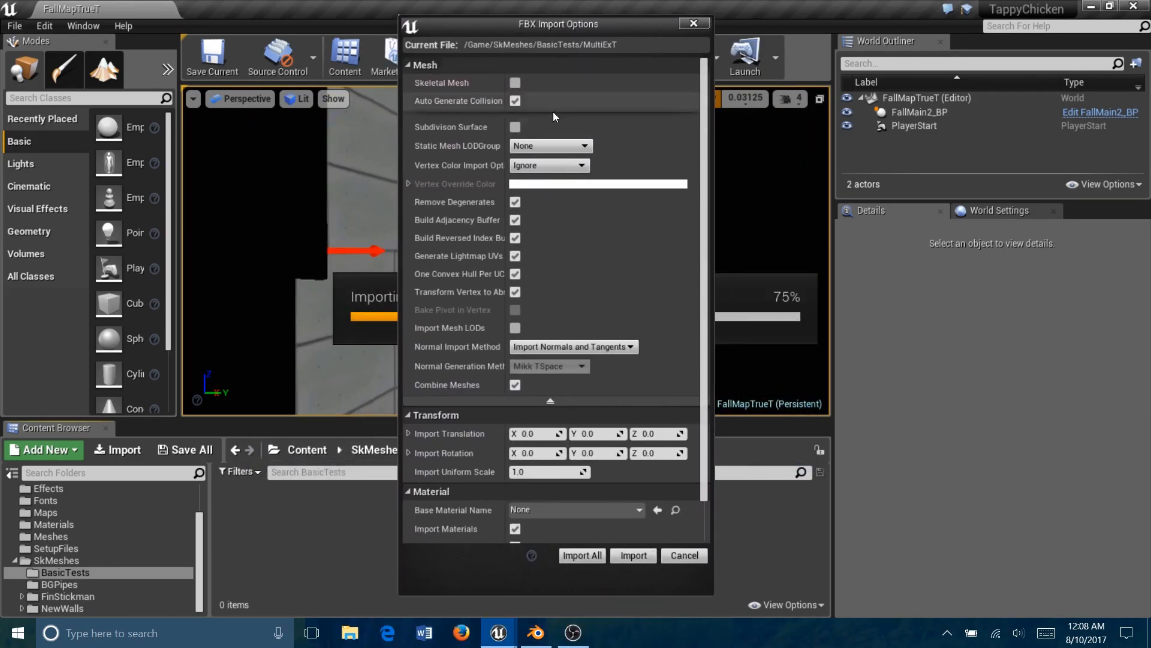
{"action": "left_click", "coordinate": [515, 385]}
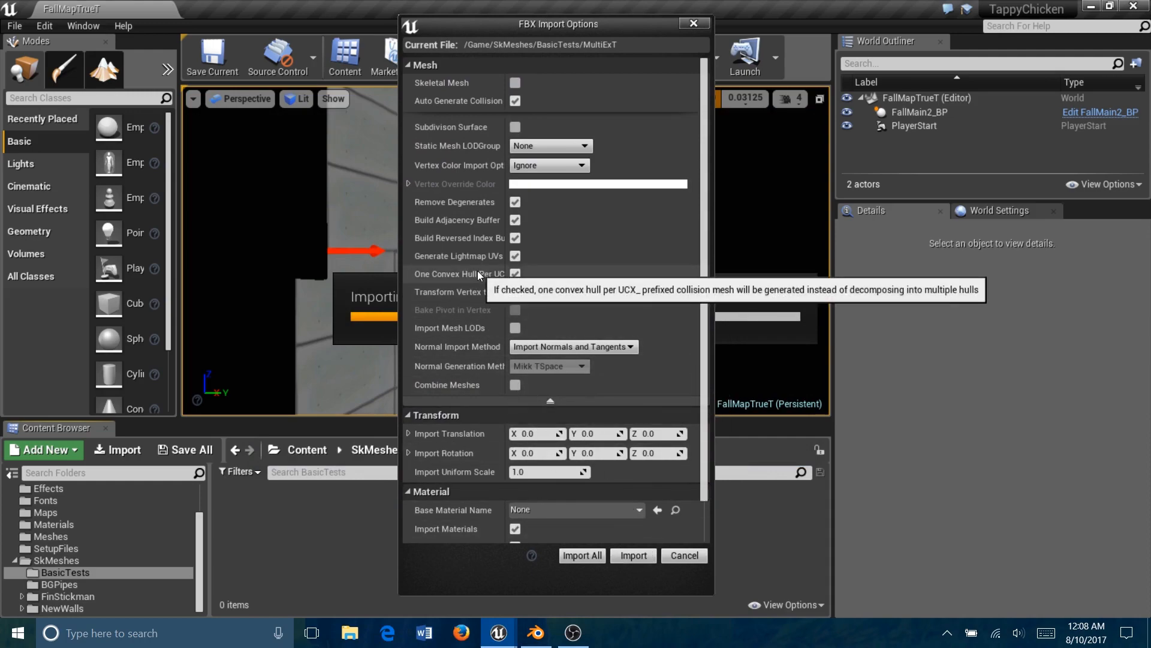
{"action": "left_click", "coordinate": [633, 555]}
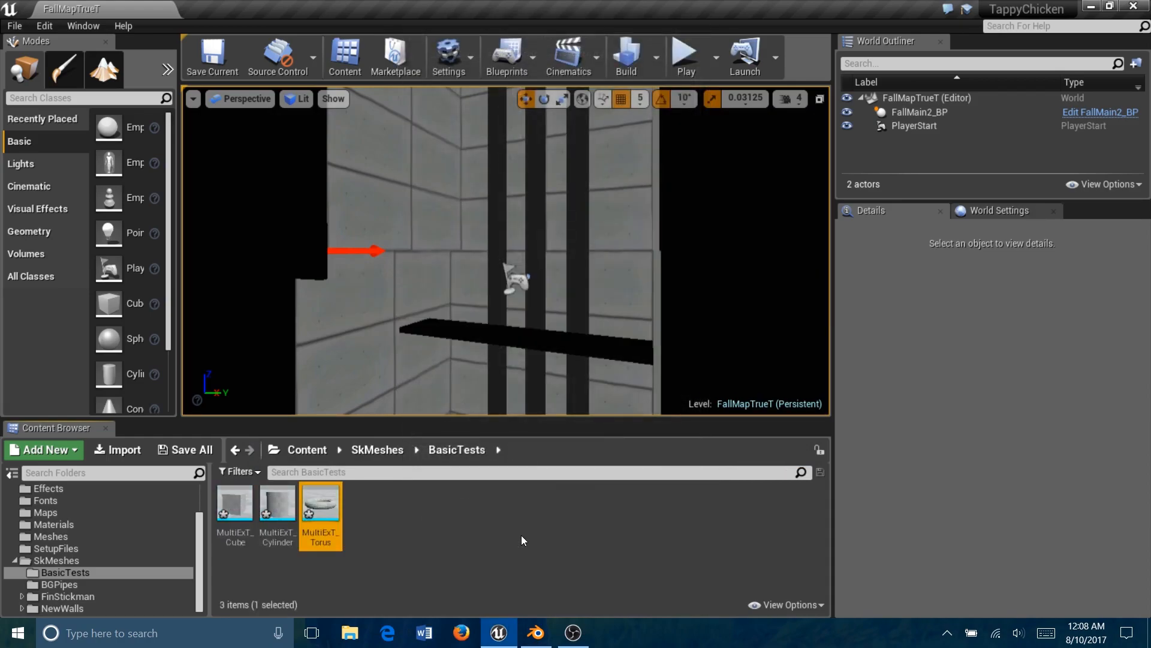
- Open the MultiExT_Cylinder mesh, display its pivot and collision, inspect both around the cylinder, and close the mesh editor
{"action": "double_click", "coordinate": [288, 500]}
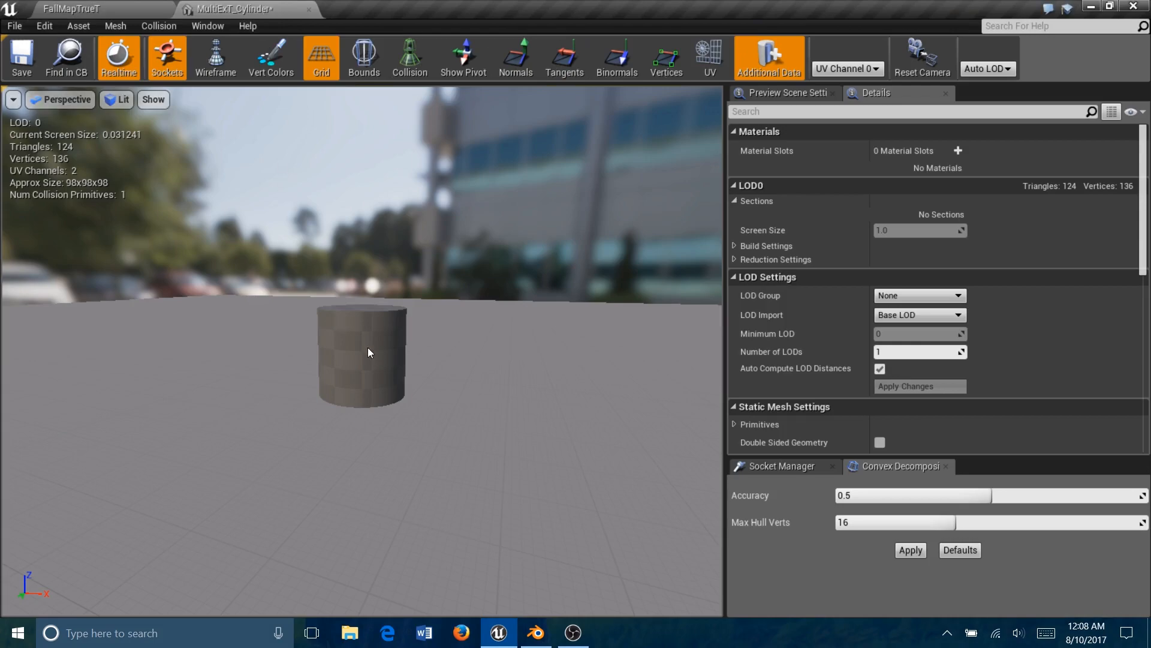
{"action": "left_click_drag", "start_coordinate": [368, 347], "coordinate": [368, 324]}
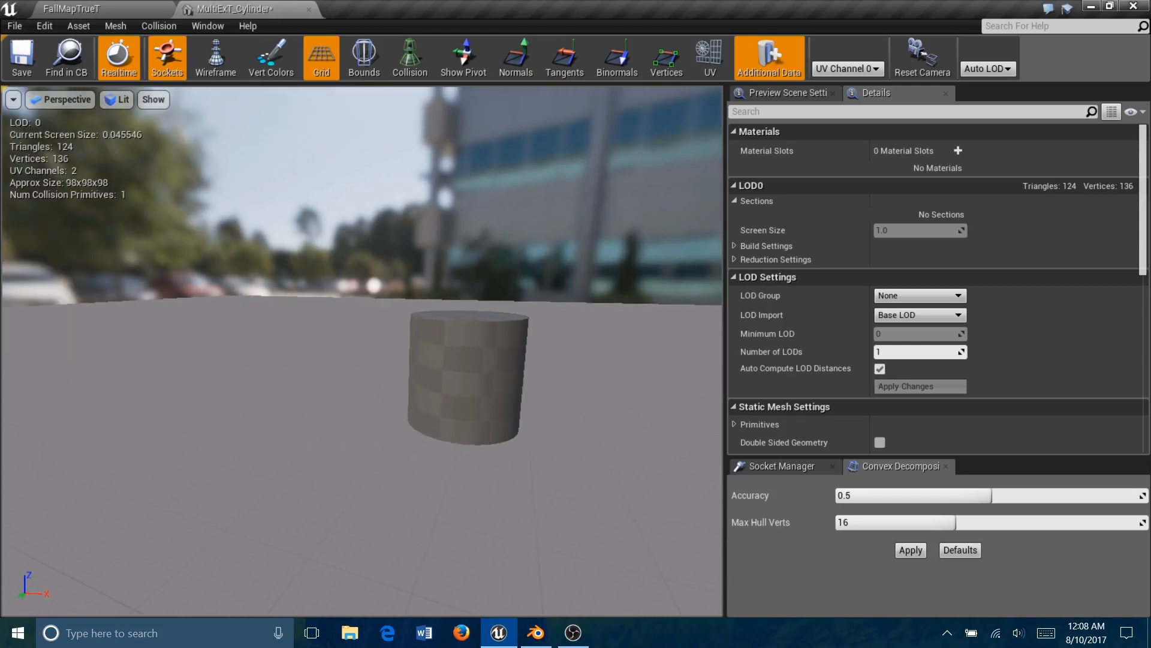
{"action": "left_click", "coordinate": [473, 50]}
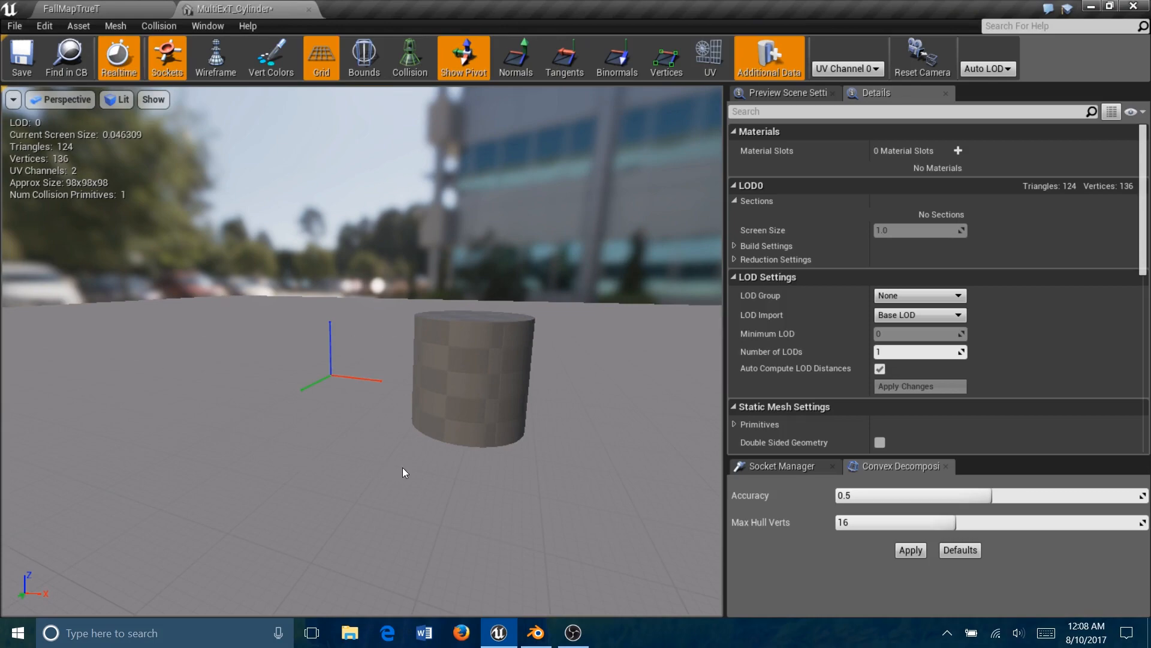
{"action": "left_click", "coordinate": [387, 77]}
{"action": "left_click_drag", "start_coordinate": [574, 517], "coordinate": [512, 487]}
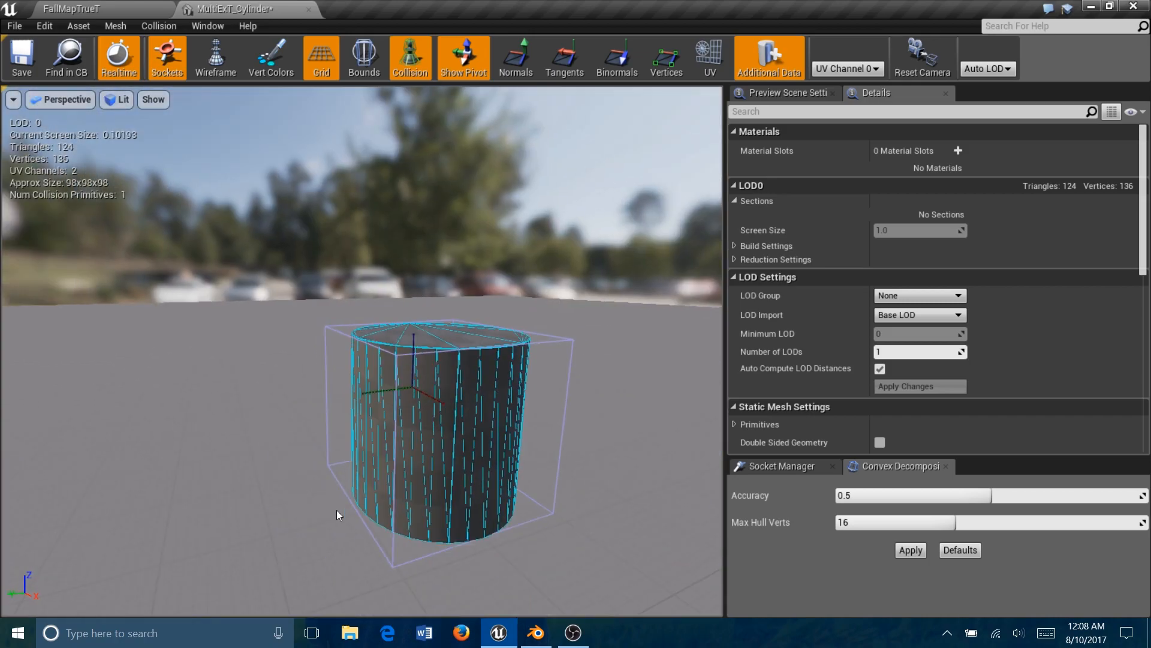
{"action": "left_click_drag", "start_coordinate": [284, 381], "coordinate": [335, 432]}
{"action": "left_click", "coordinate": [308, 13]}
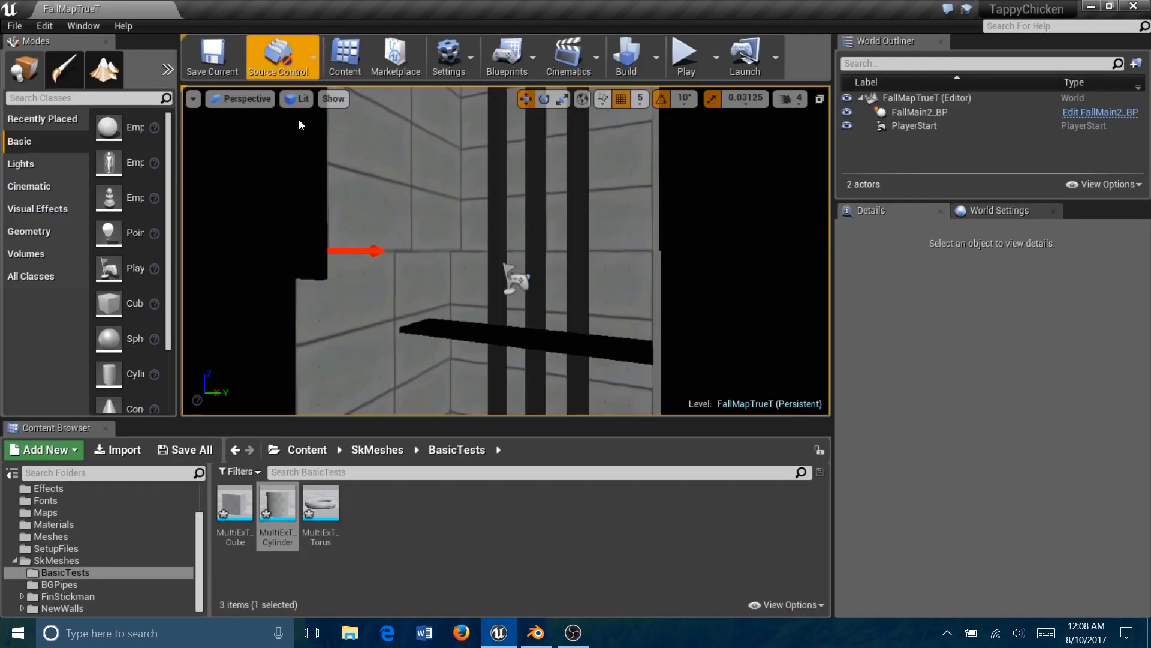
- Start importing MultiExT_Suz from the Desktop into BasicTests and set it to import as a Skeletal Mesh
{"action": "right_click", "coordinate": [360, 517]}
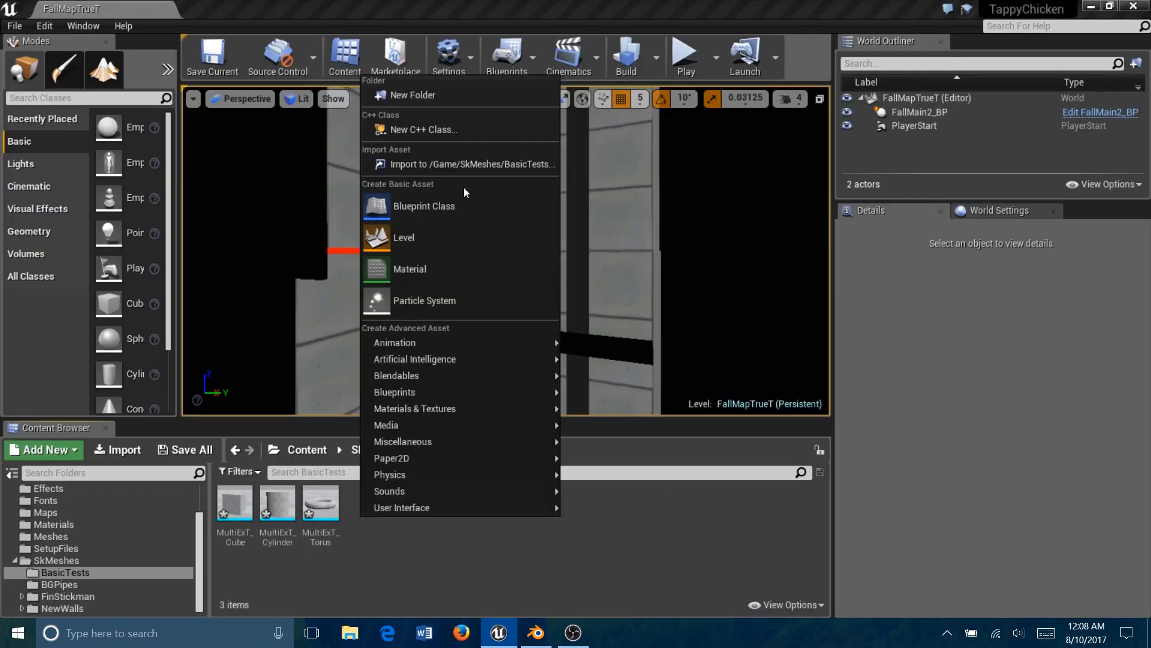
{"action": "left_click", "coordinate": [466, 164]}
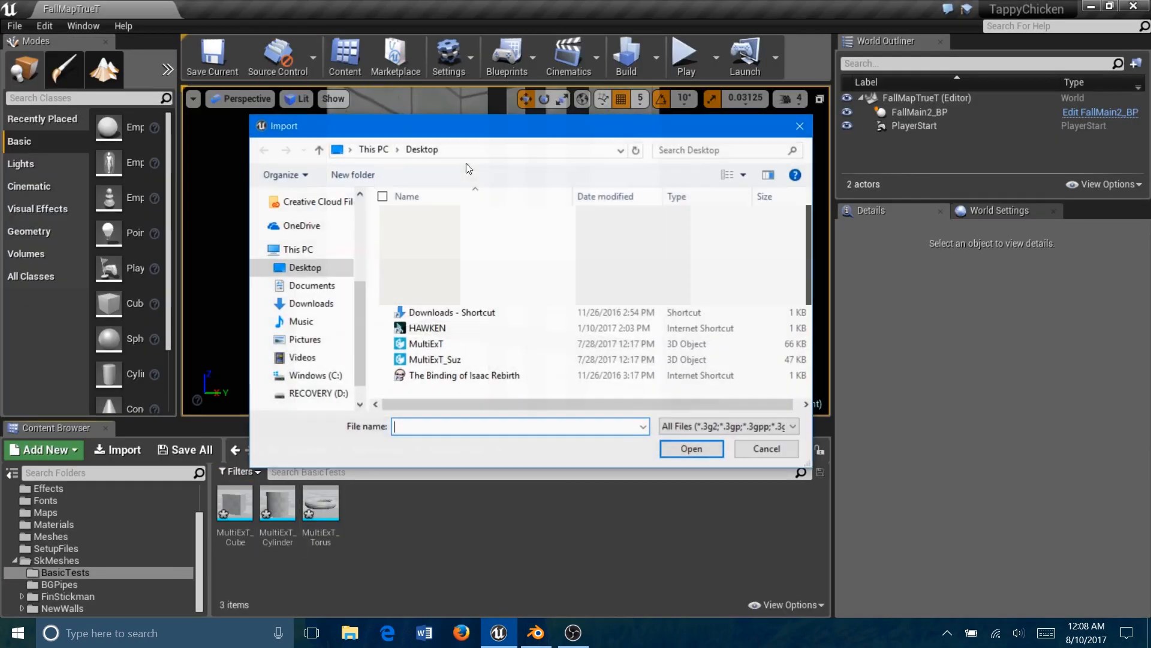
{"action": "left_click", "coordinate": [435, 359]}
{"action": "left_click", "coordinate": [689, 448]}
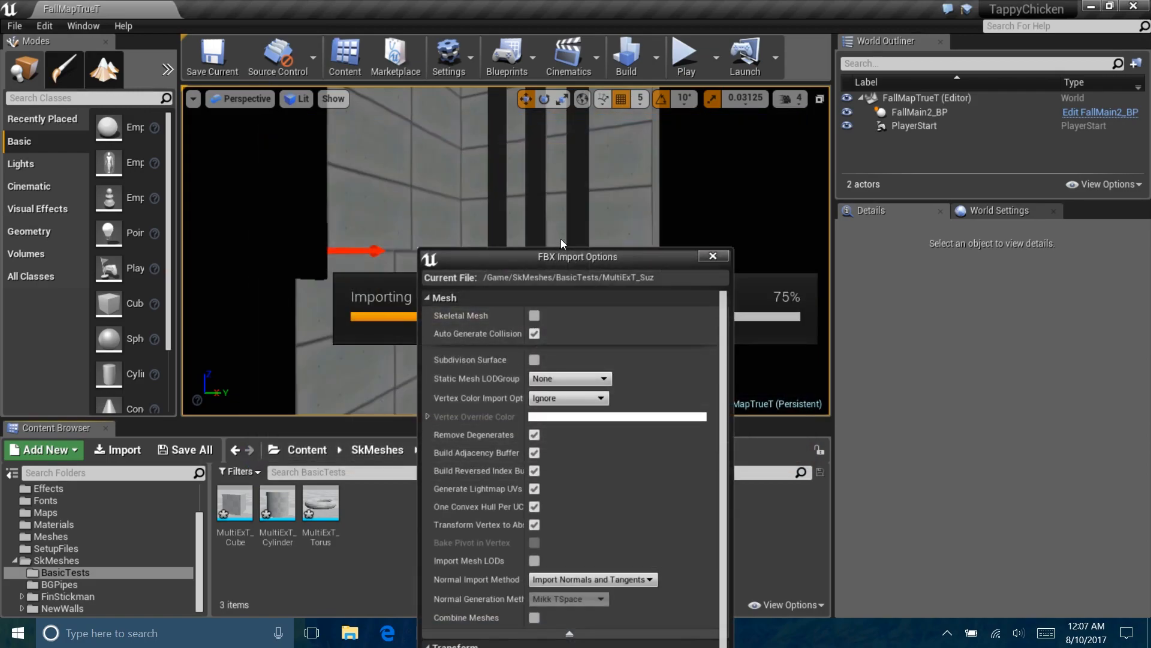
{"action": "left_click_drag", "start_coordinate": [550, 257], "coordinate": [530, 38]}
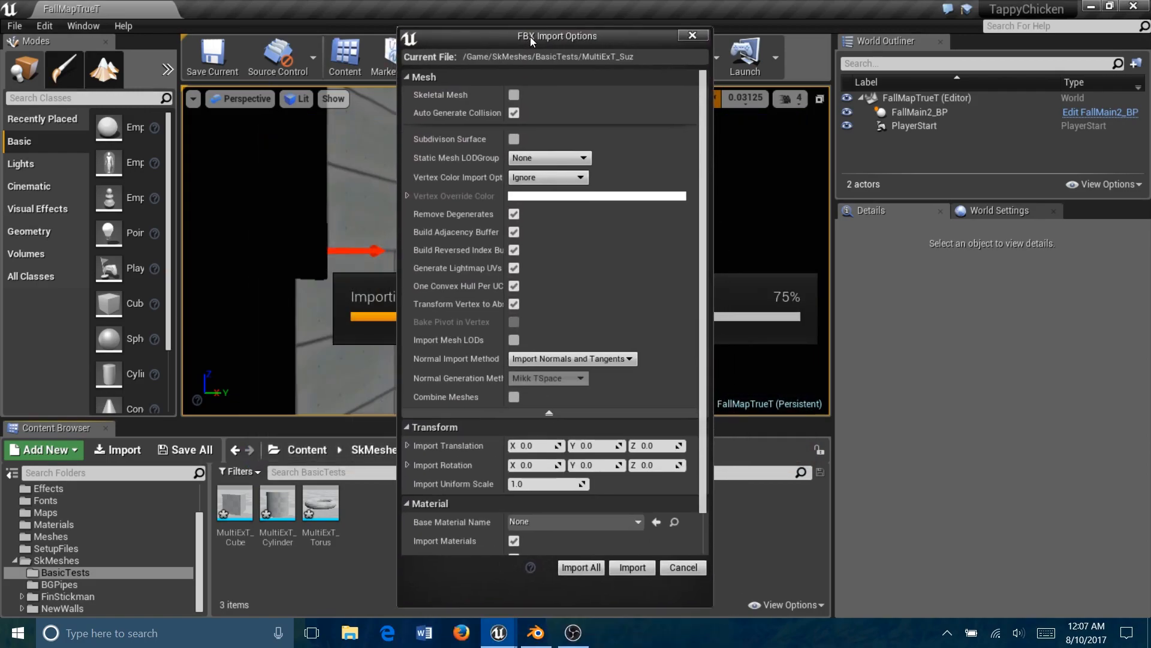
{"action": "left_click", "coordinate": [513, 97]}
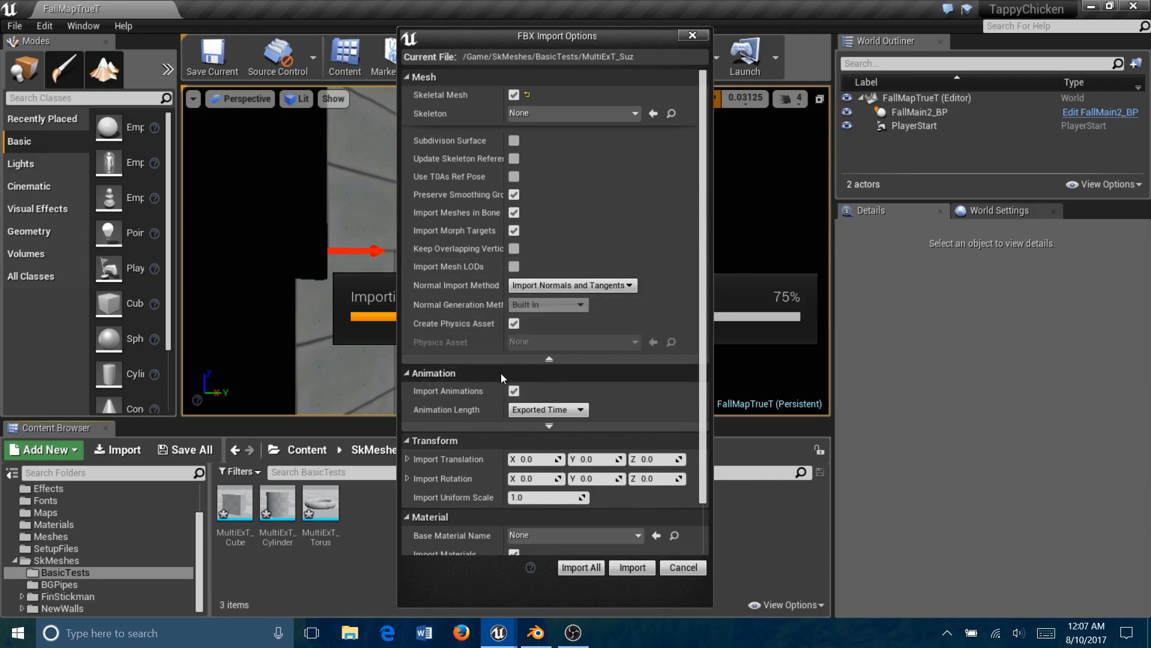
- Examine the FBX import options for mesh, animation, transform, material and miscellaneous settings, including their advanced entries
{"action": "left_click_drag", "start_coordinate": [703, 324], "coordinate": [701, 357]}
{"action": "left_click", "coordinate": [550, 368]}
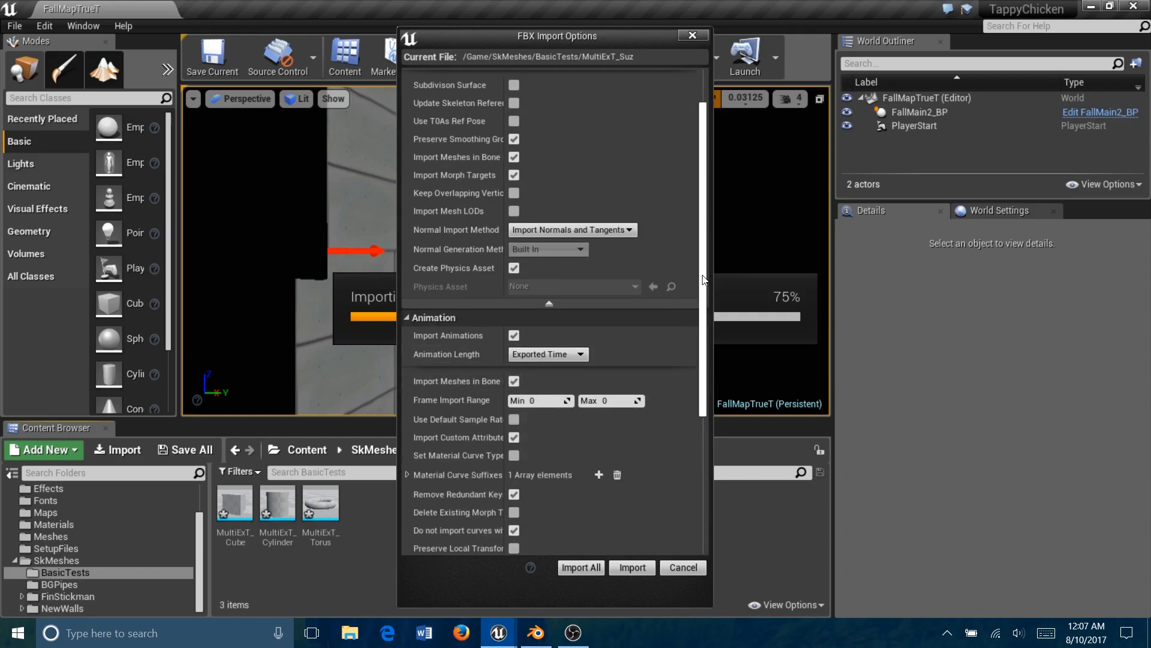
{"action": "left_click_drag", "start_coordinate": [704, 280], "coordinate": [706, 348]}
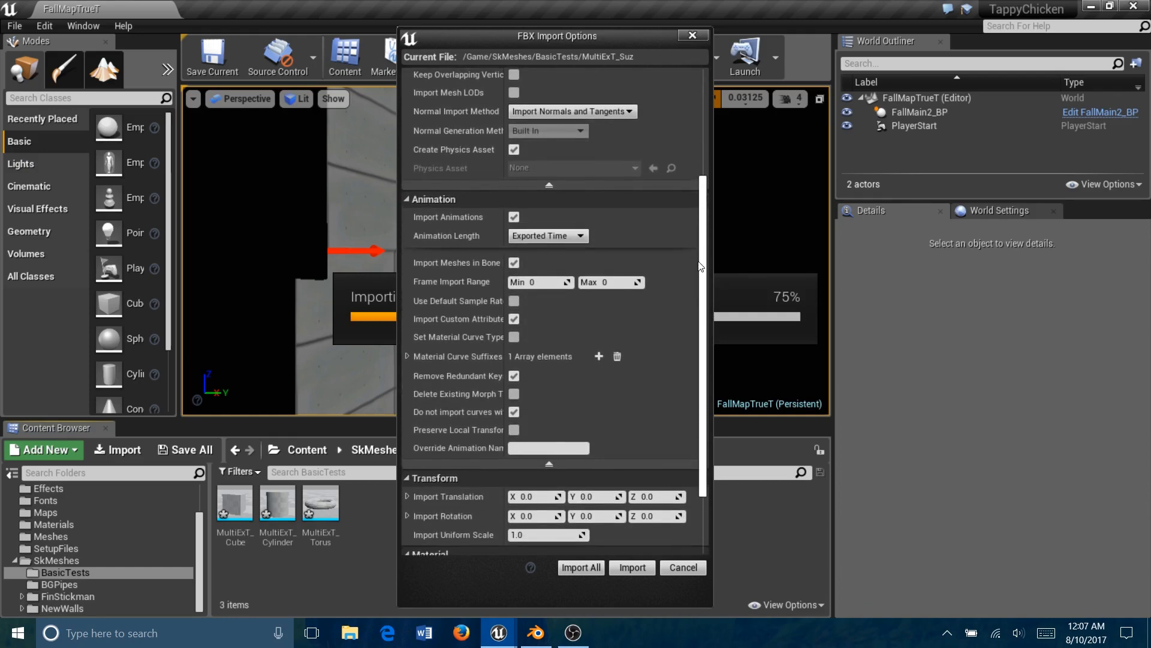
{"action": "left_click_drag", "start_coordinate": [707, 254], "coordinate": [706, 305]}
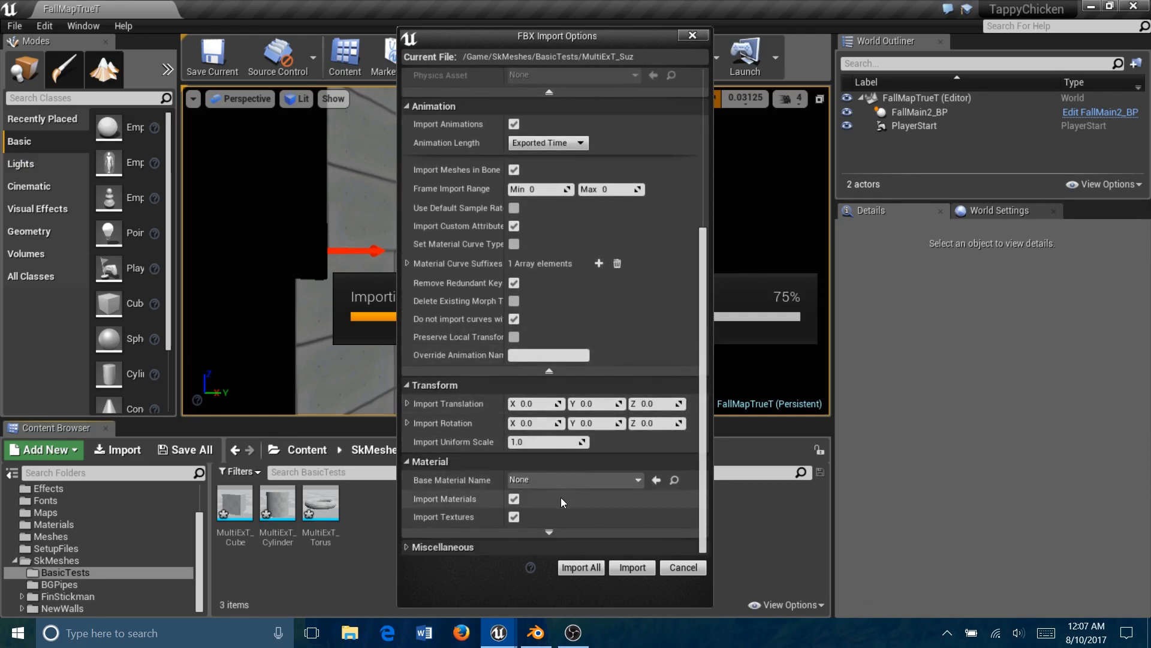
{"action": "left_click", "coordinate": [549, 528]}
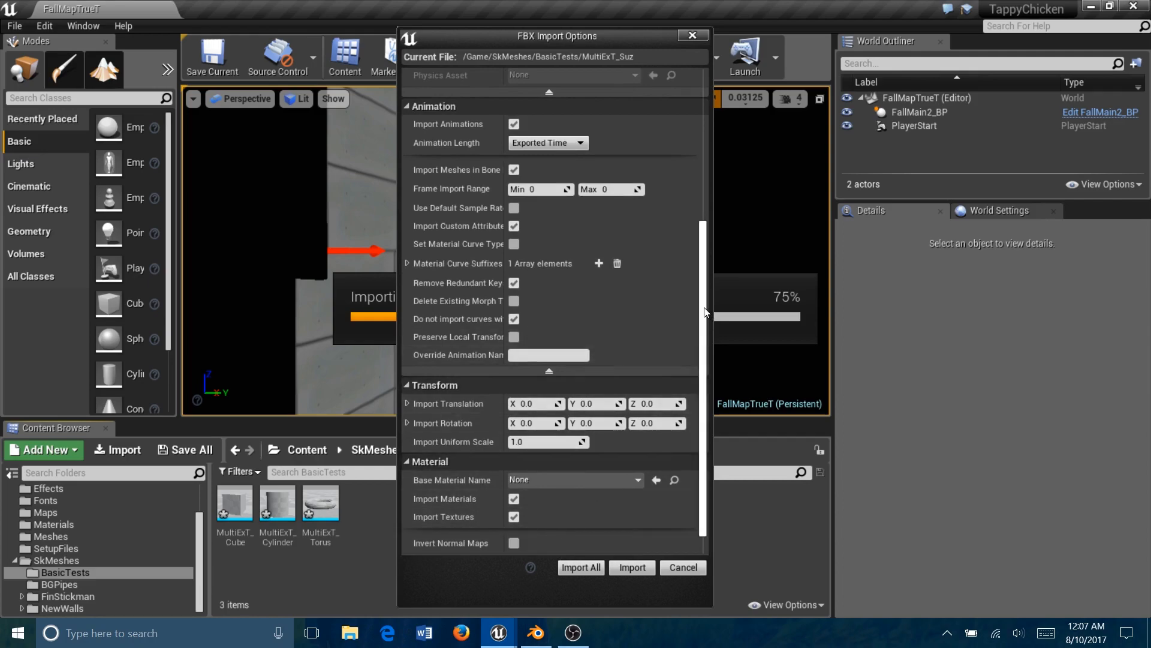
{"action": "left_click_drag", "start_coordinate": [704, 336], "coordinate": [704, 348]}
{"action": "left_click", "coordinate": [407, 546]}
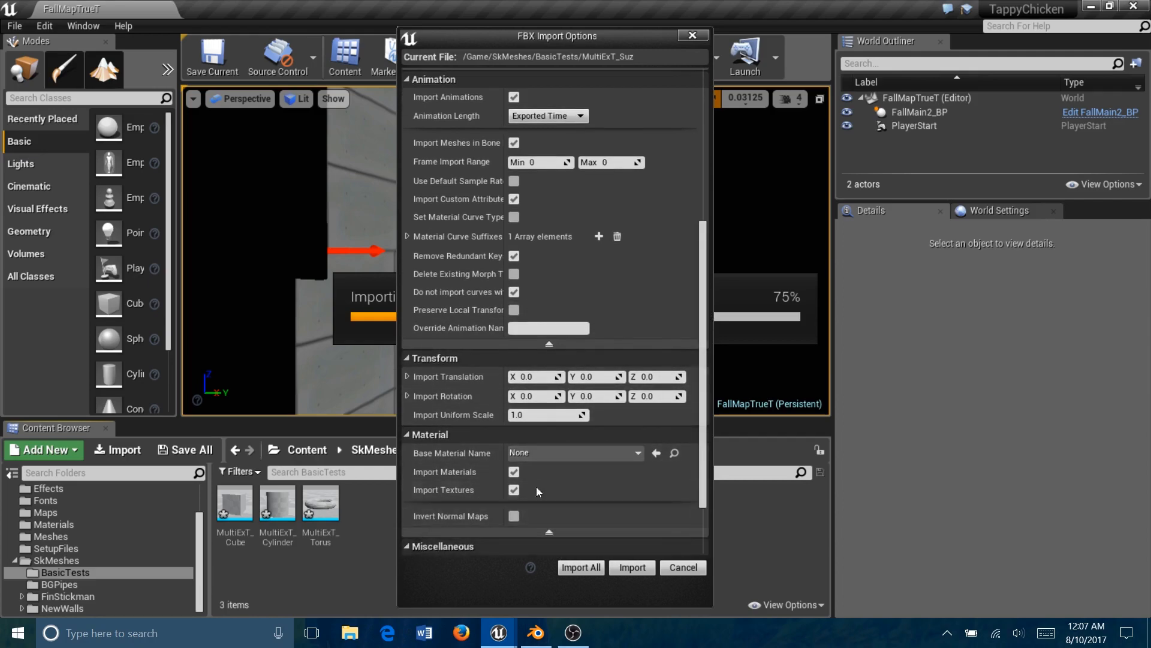
{"action": "scroll", "coordinate": [685, 362], "scroll_direction": "down", "scroll_amount": 3}
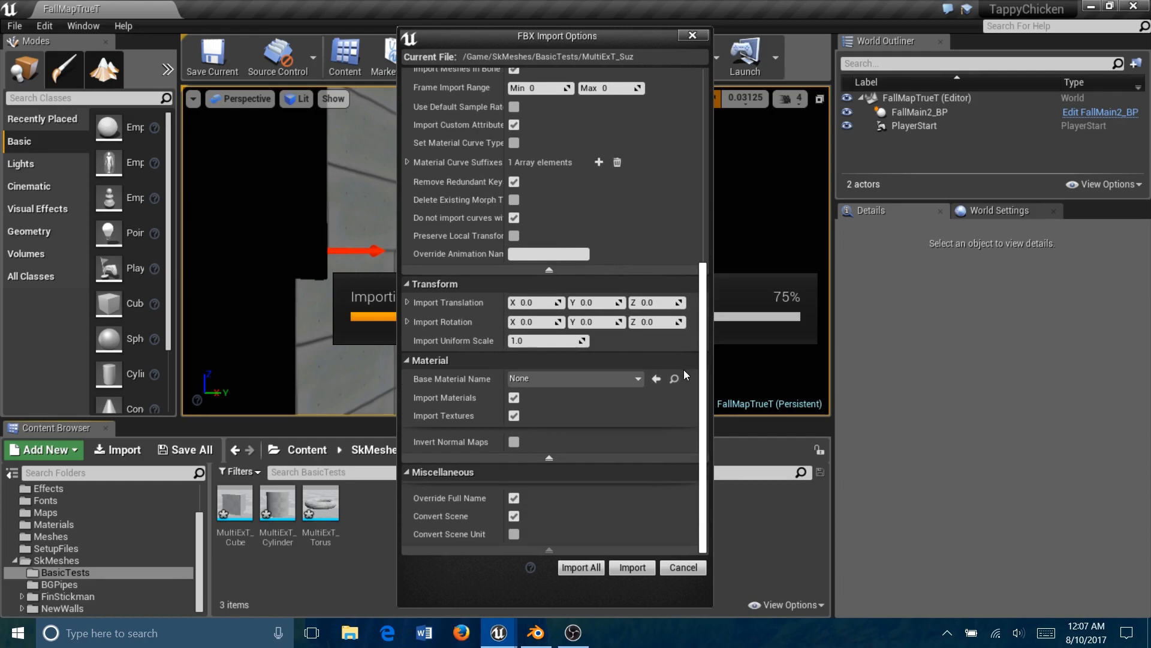
{"action": "left_click_drag", "start_coordinate": [701, 325], "coordinate": [688, 135]}
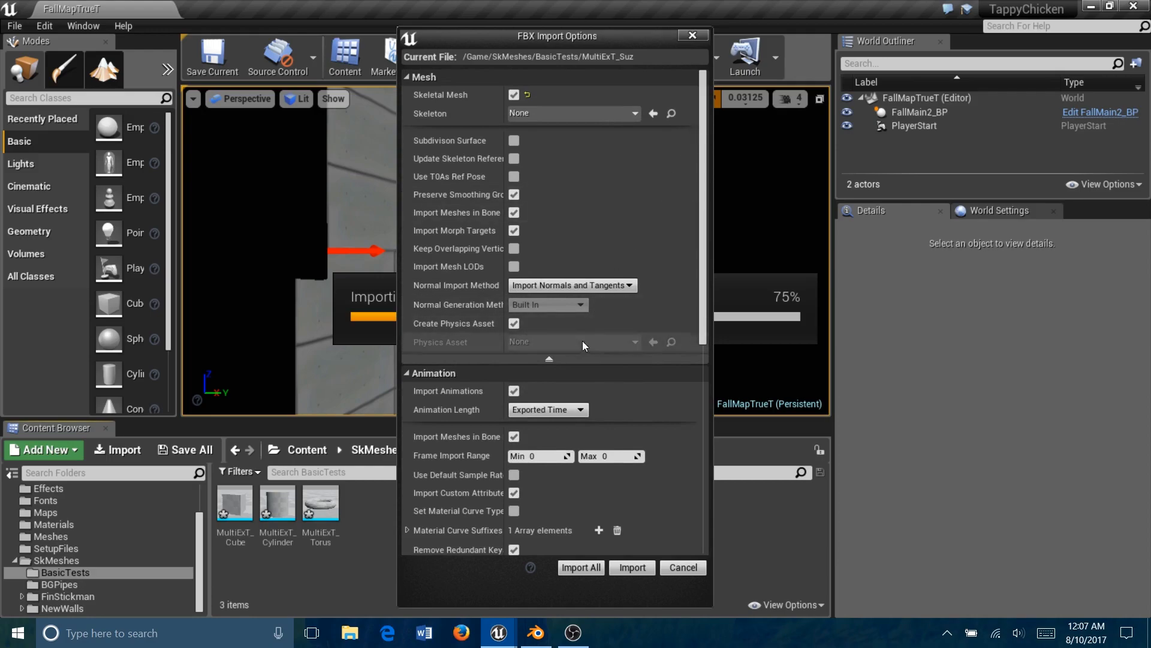
- Import MultiExT_Suz as a skeletal mesh with Import Morph Targets enabled, and close the message log
{"action": "left_click", "coordinate": [549, 423]}
{"action": "left_click", "coordinate": [632, 568]}
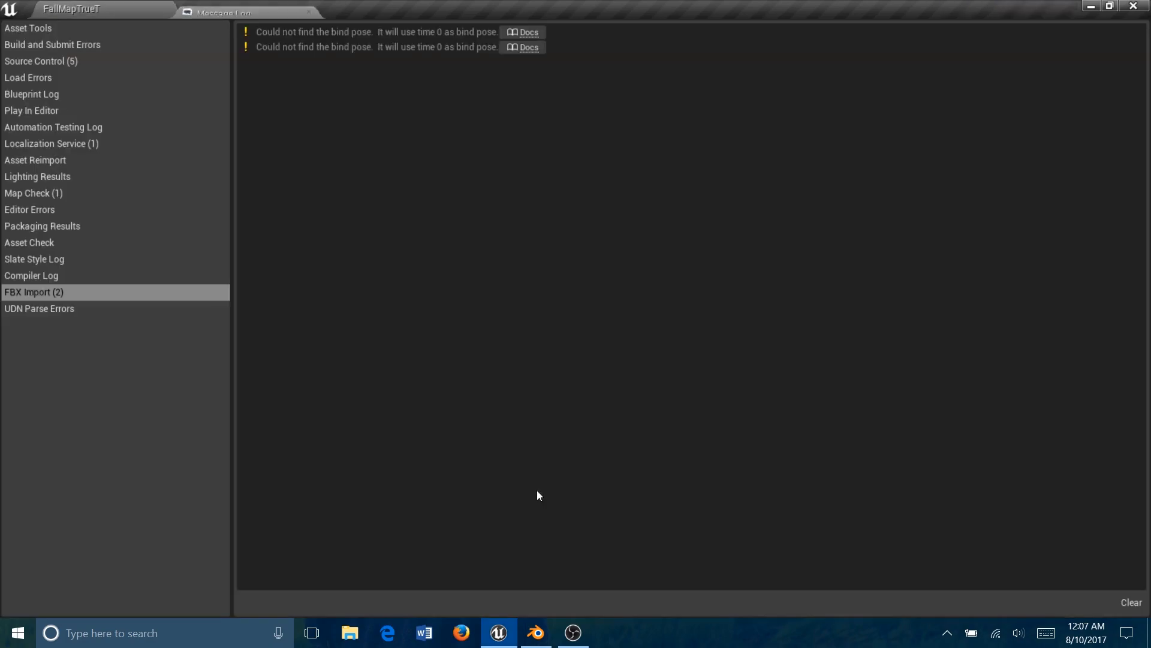
{"action": "left_click", "coordinate": [308, 9]}
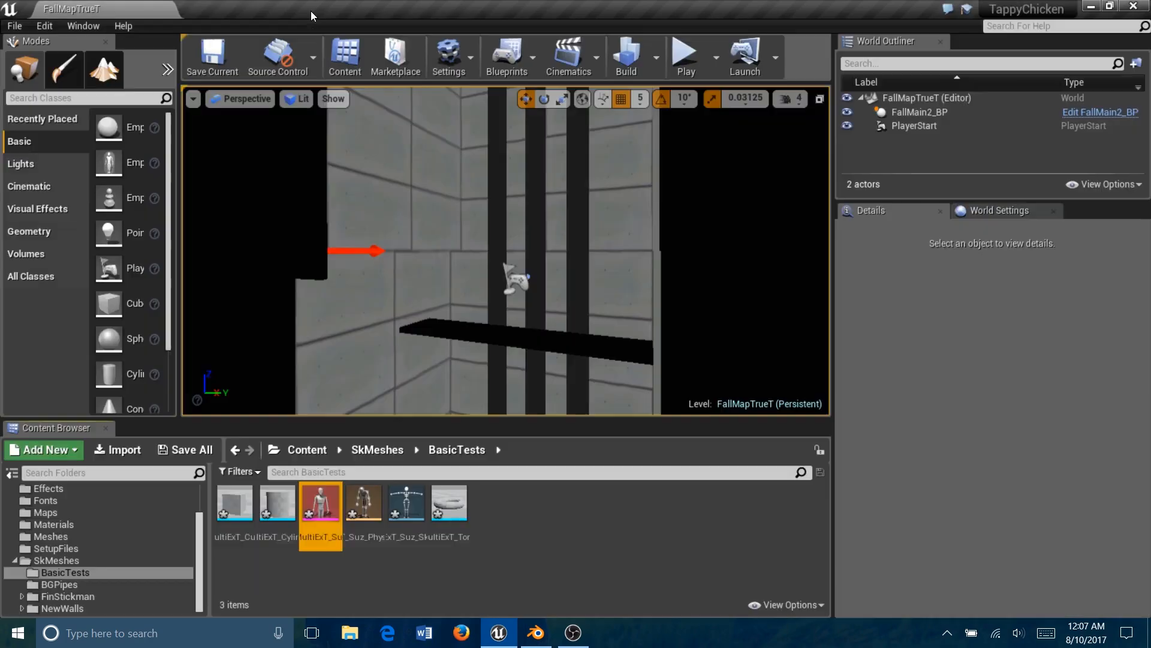
- Open the MultiExT_Suz mesh, set the Key 1 morph target weight to 1.0, and inspect the deformed head from several angles
{"action": "double_click", "coordinate": [320, 507]}
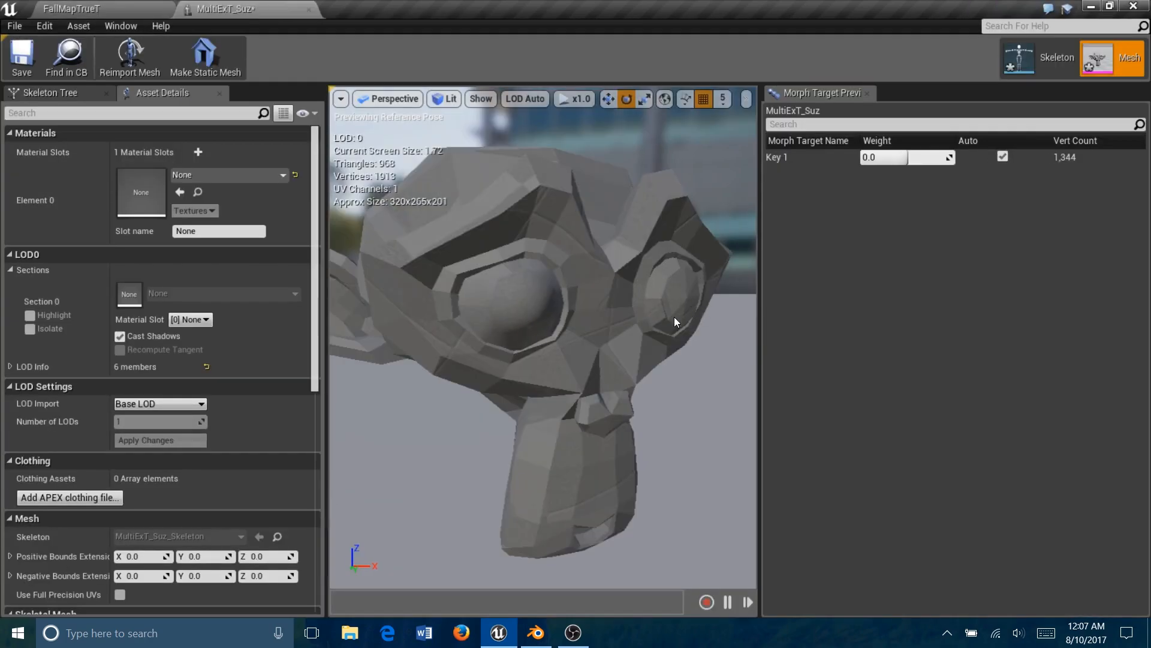
{"action": "left_click_drag", "start_coordinate": [906, 161], "coordinate": [954, 157]}
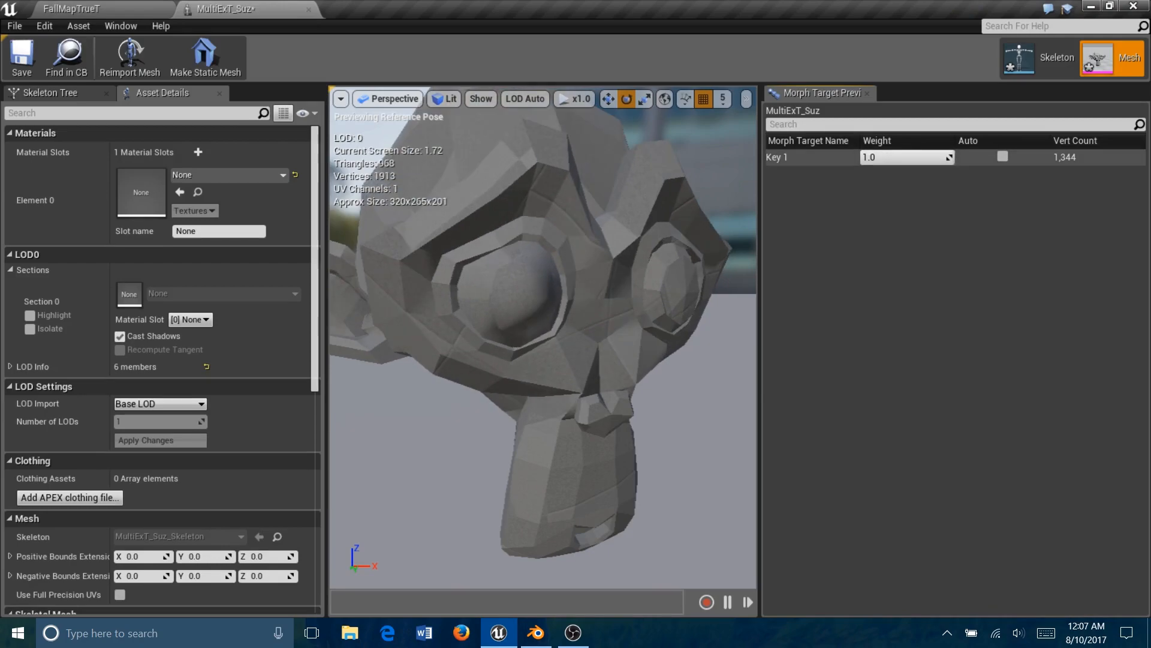
{"action": "left_click_drag", "start_coordinate": [578, 298], "coordinate": [567, 342]}
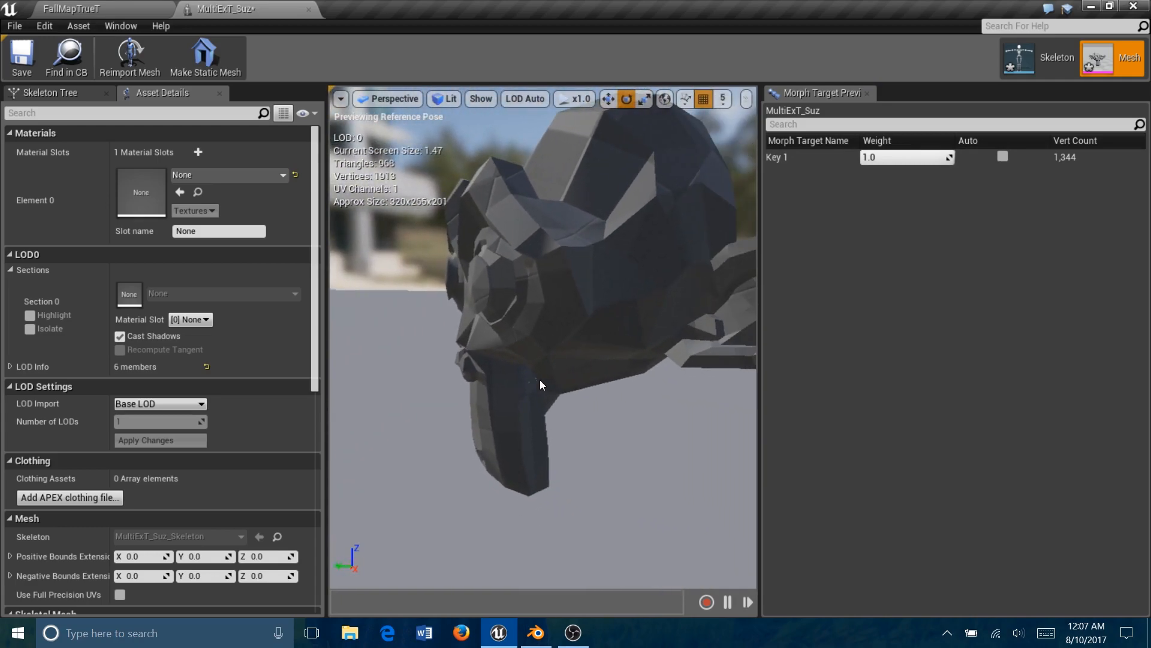
{"action": "left_click_drag", "start_coordinate": [590, 419], "coordinate": [570, 438]}
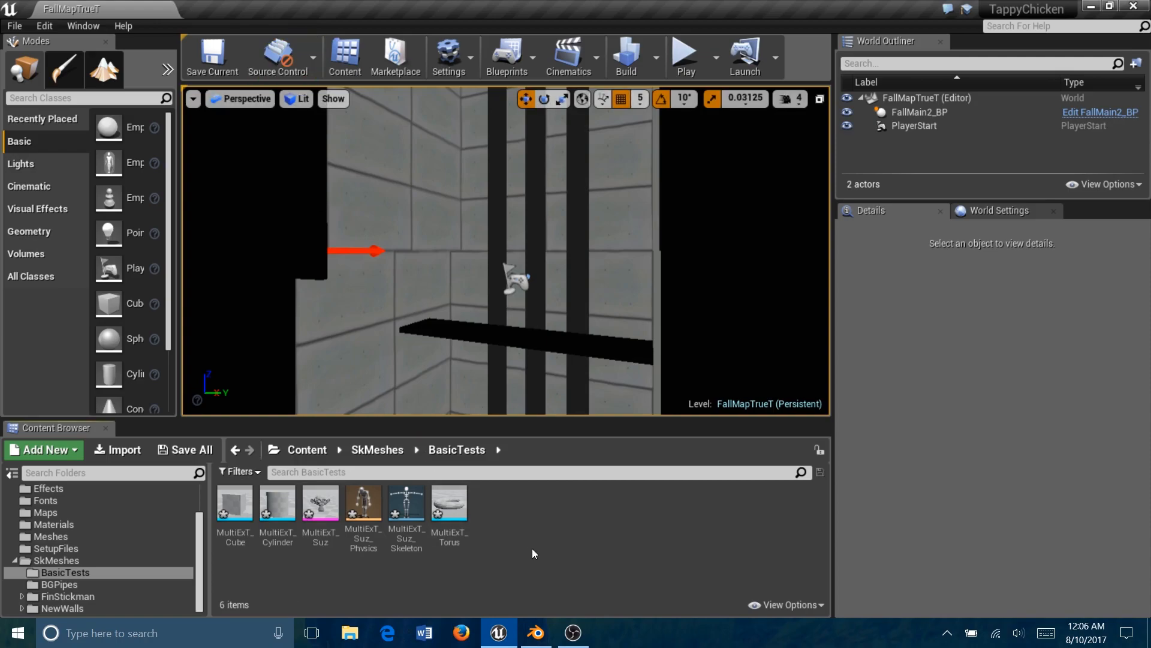
- Delete the MultiExT_Suz skeletal mesh together with its physics asset and skeleton from BasicTests
{"action": "left_click", "coordinate": [406, 504], "text": "shift"}
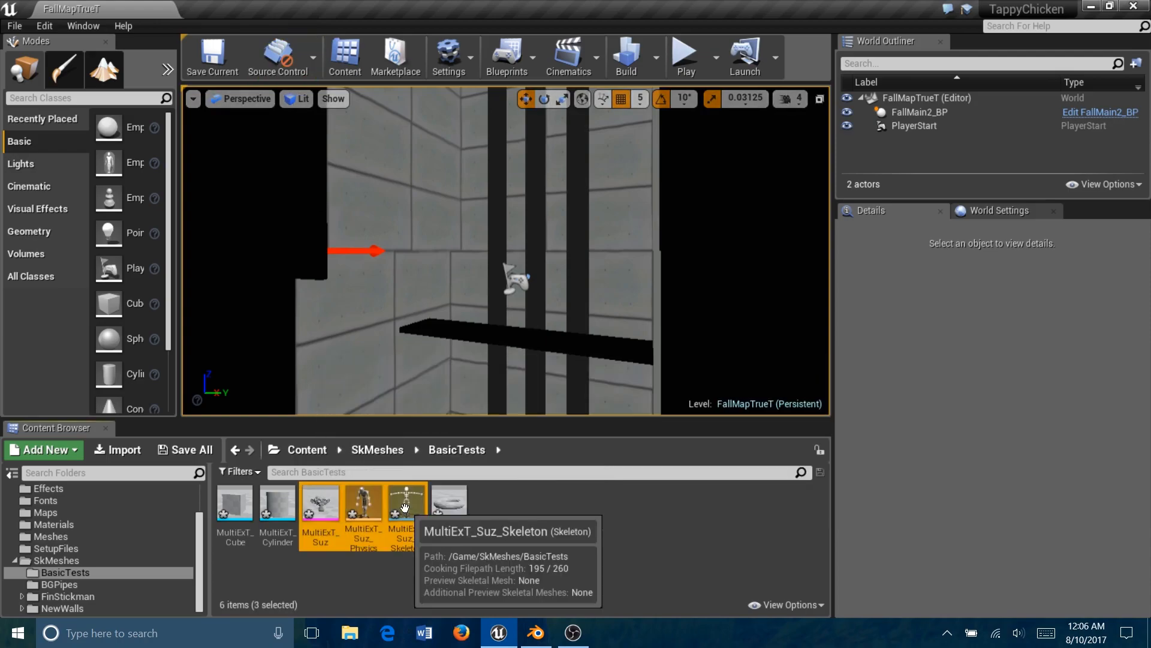
{"action": "right_click", "coordinate": [407, 506]}
{"action": "left_click", "coordinate": [467, 291]}
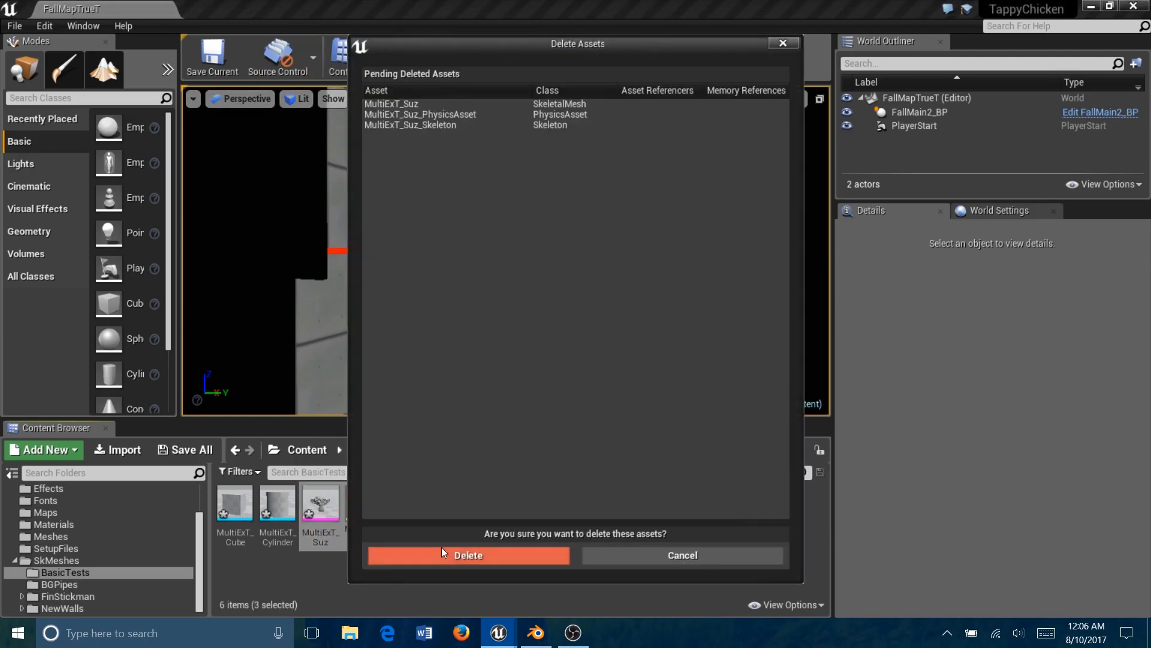
{"action": "left_click", "coordinate": [432, 551]}
- Start a fresh import of MultiExT_Suz from the Desktop into BasicTests with Skeletal Mesh enabled
{"action": "right_click", "coordinate": [430, 519]}
{"action": "left_click", "coordinate": [467, 158]}
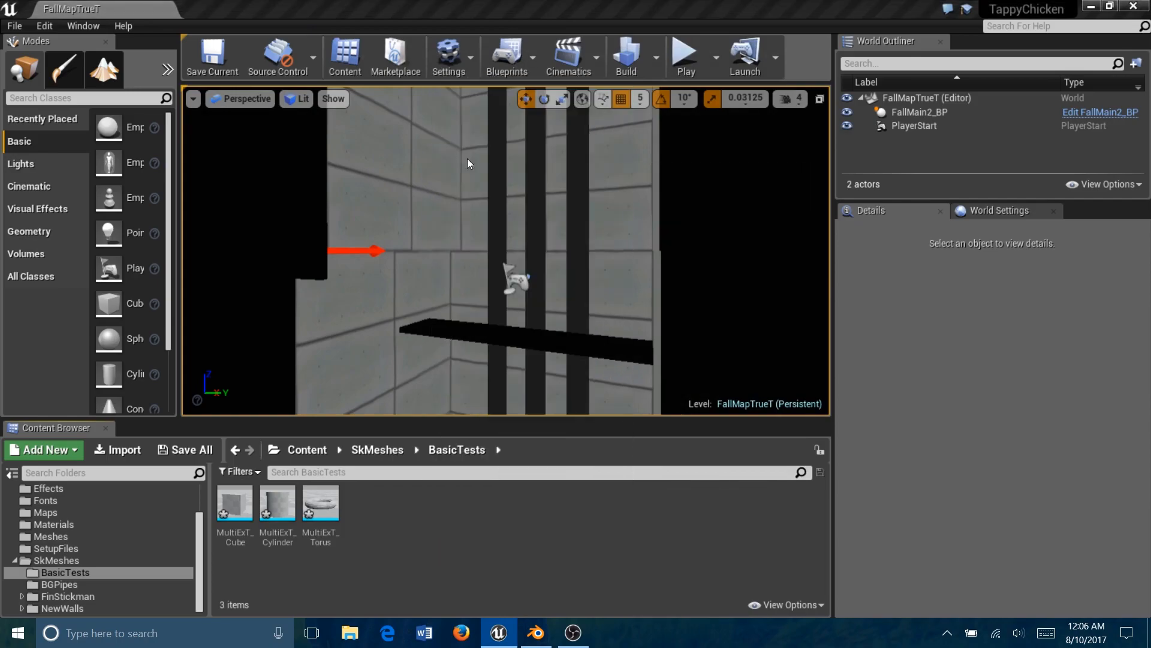
{"action": "left_click", "coordinate": [431, 359]}
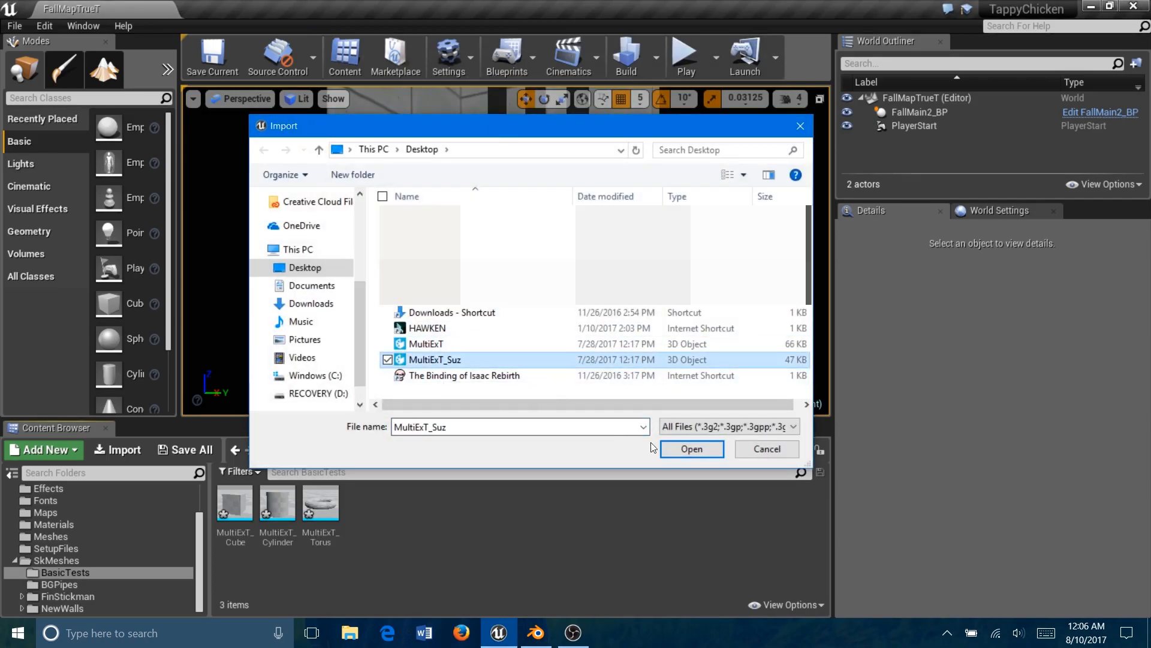
{"action": "left_click", "coordinate": [691, 448]}
{"action": "left_click", "coordinate": [536, 316]}
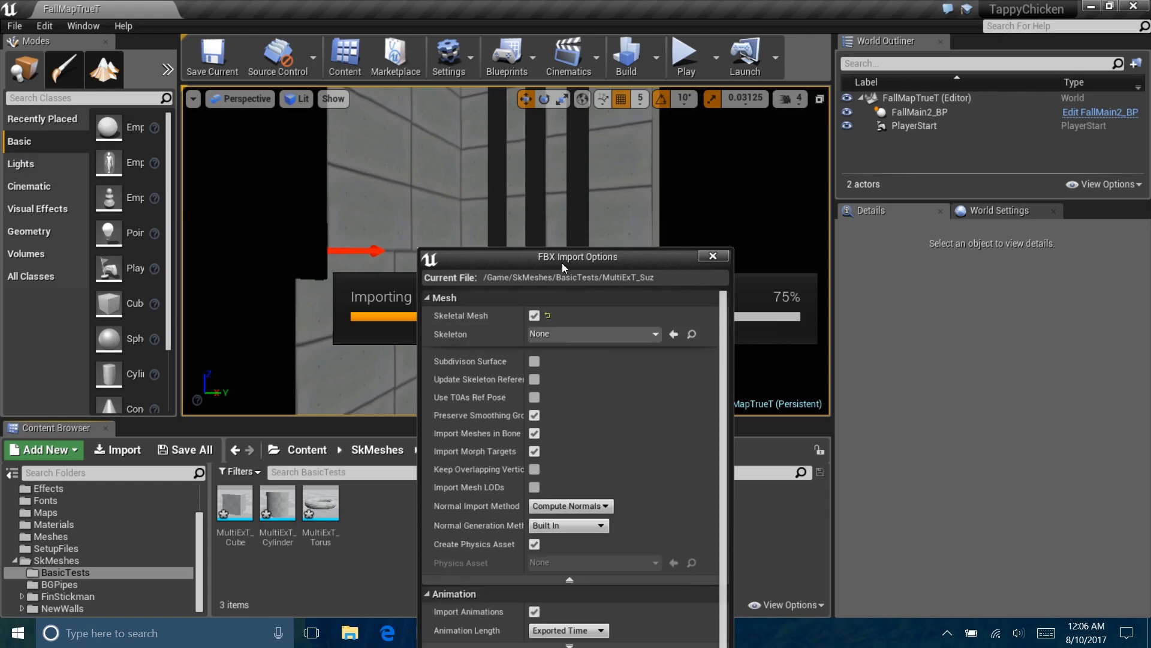
{"action": "left_click_drag", "start_coordinate": [562, 261], "coordinate": [560, 49]}
- Set normal generation to Mikk TSpace and the normal import method to Import Normals and Tangents, import MultiExT_Suz, and close the message log
{"action": "left_click", "coordinate": [563, 298]}
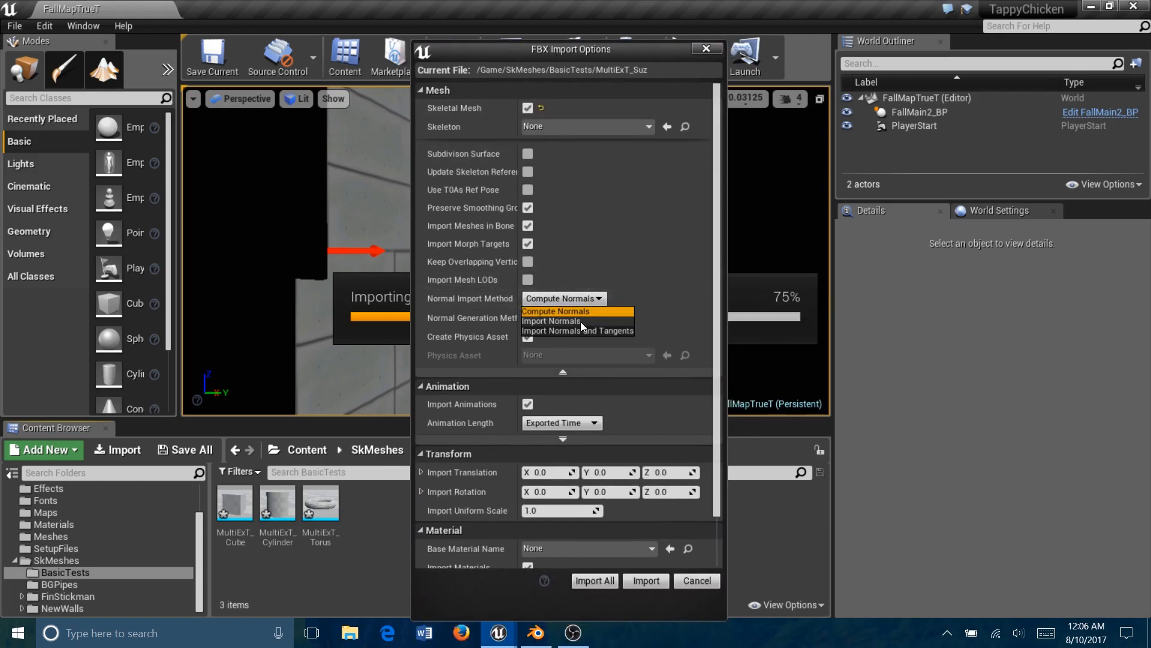
{"action": "left_click", "coordinate": [581, 299]}
{"action": "left_click", "coordinate": [570, 318]}
{"action": "left_click", "coordinate": [563, 340]}
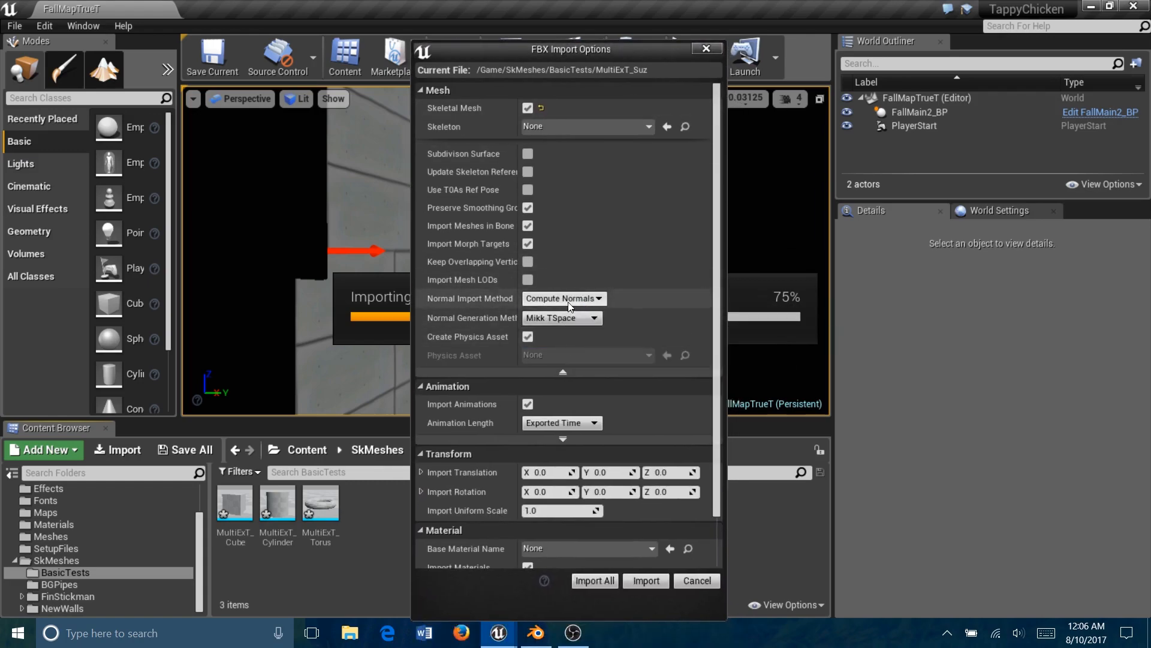
{"action": "left_click", "coordinate": [564, 298]}
{"action": "left_click", "coordinate": [560, 325]}
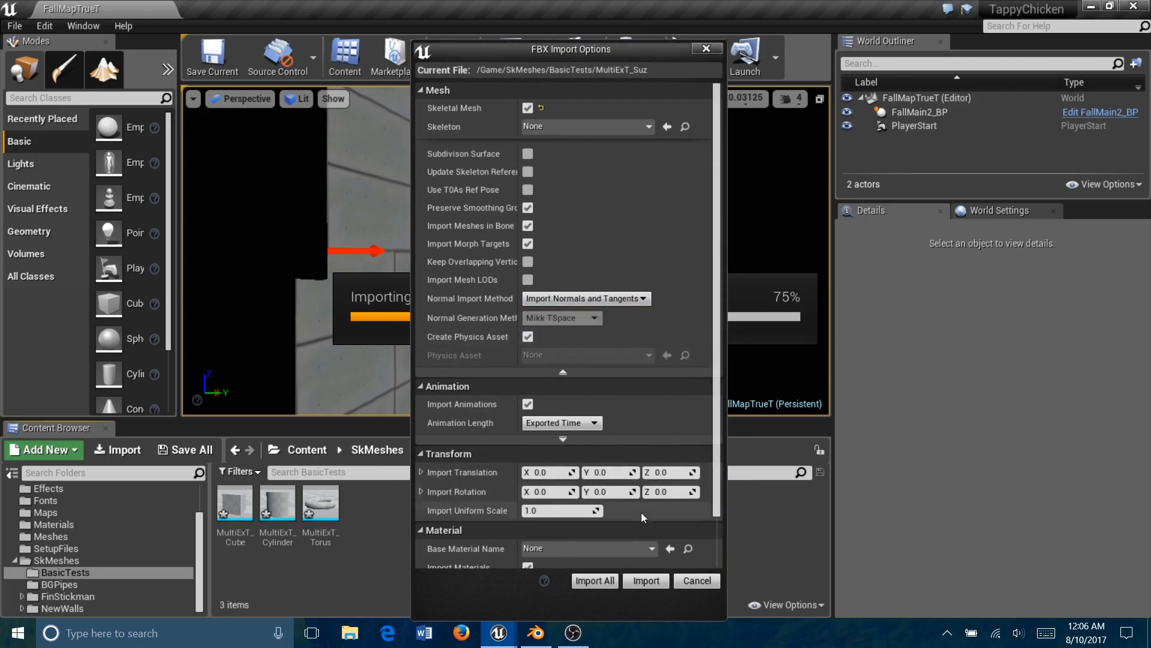
{"action": "left_click", "coordinate": [644, 580]}
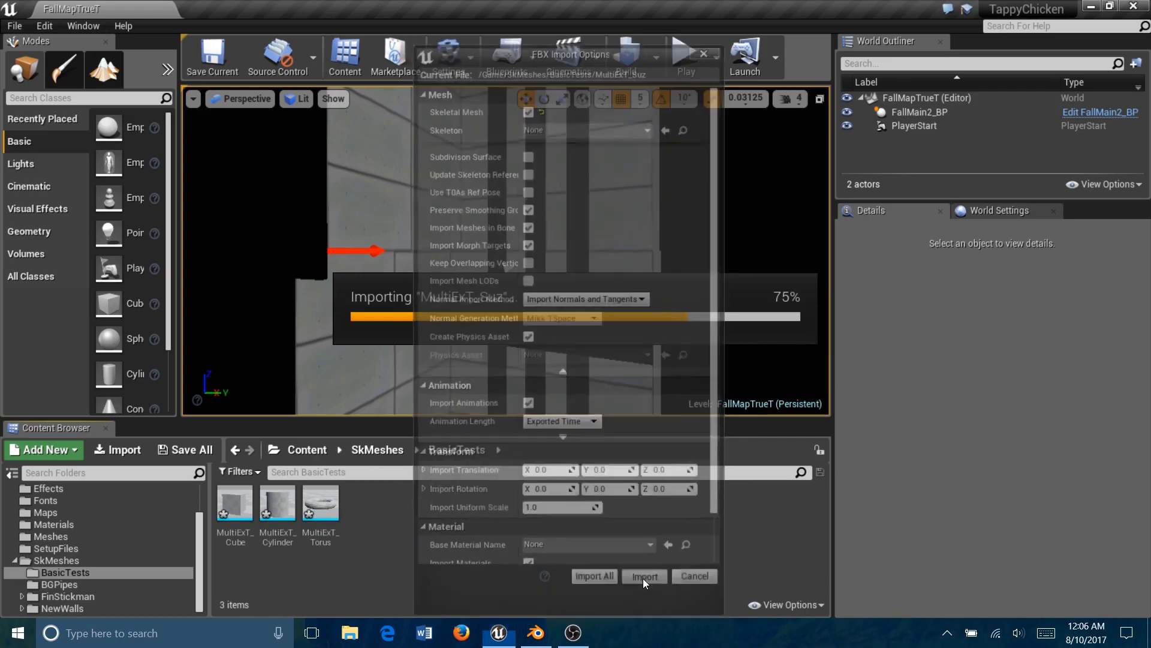
{"action": "left_click", "coordinate": [307, 10]}
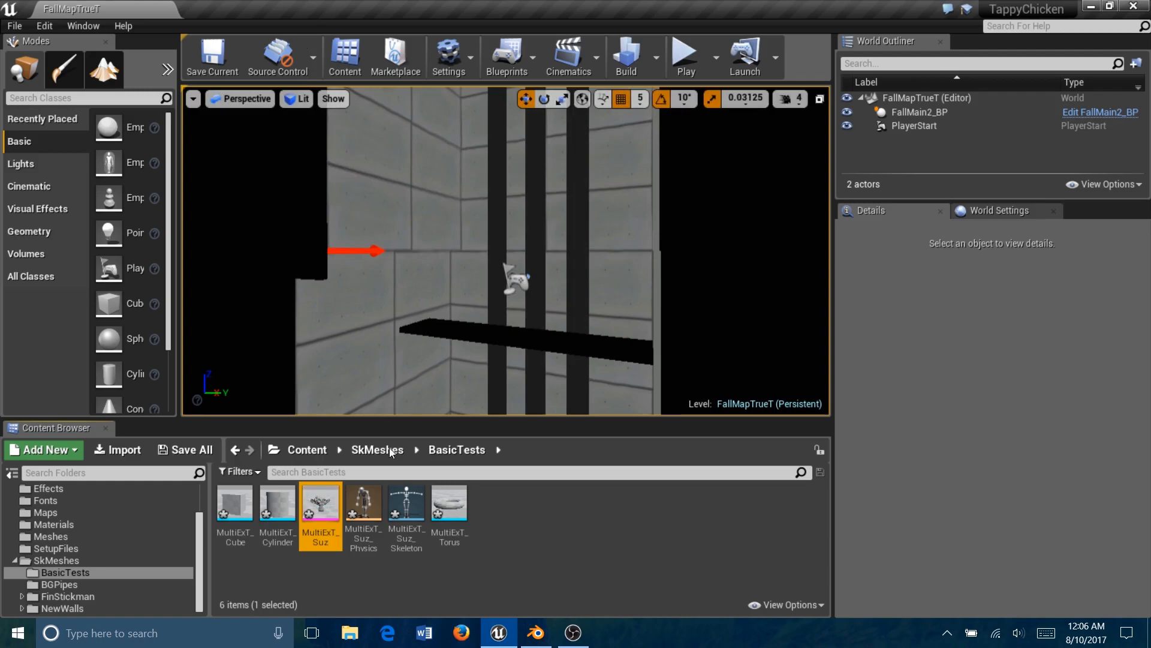
- Open the reimported MultiExT_Suz mesh and vary the Key 1 morph target weight between about -0.13 and 1.0 to check the face's shading
{"action": "double_click", "coordinate": [326, 500]}
{"action": "left_click_drag", "start_coordinate": [599, 408], "coordinate": [587, 372]}
{"action": "middle_click_drag", "start_coordinate": [587, 372], "coordinate": [592, 379]}
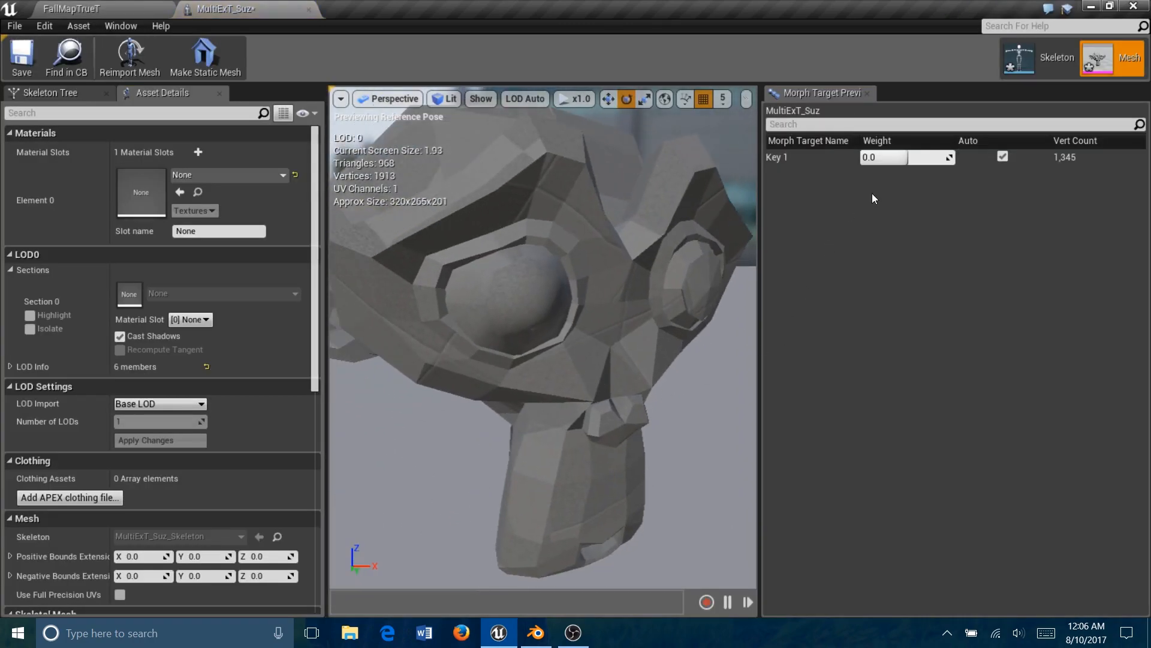
{"action": "left_click_drag", "start_coordinate": [907, 151], "coordinate": [971, 152]}
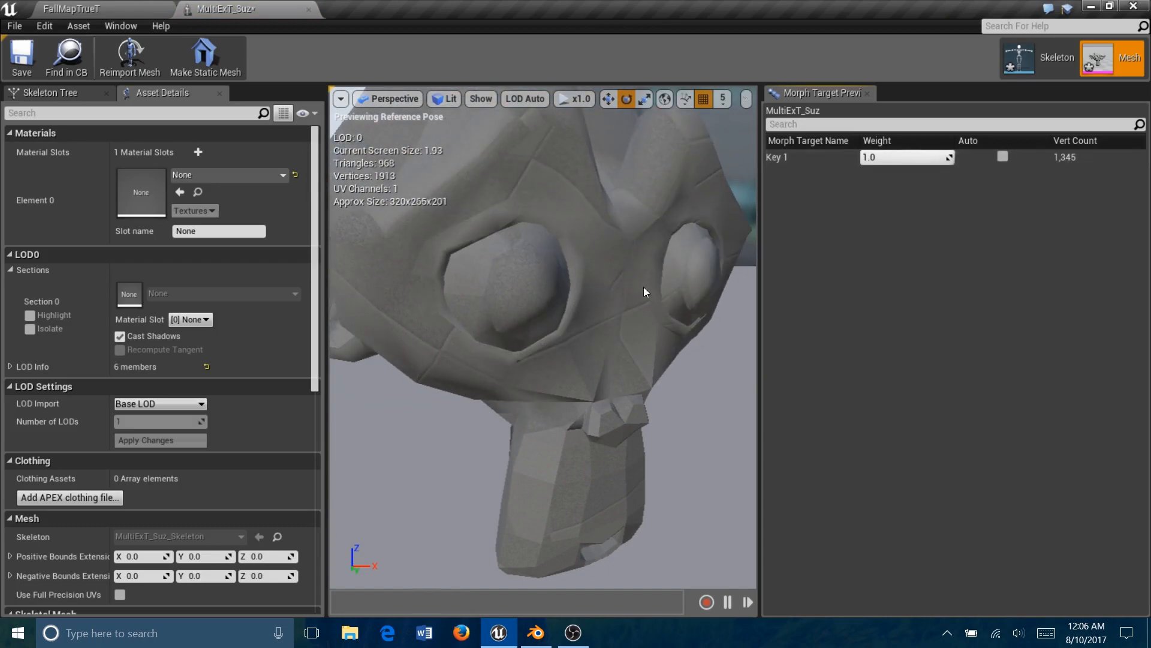
{"action": "left_click_drag", "start_coordinate": [576, 390], "coordinate": [542, 402]}
{"action": "right_click_drag", "start_coordinate": [575, 391], "coordinate": [575, 359]}
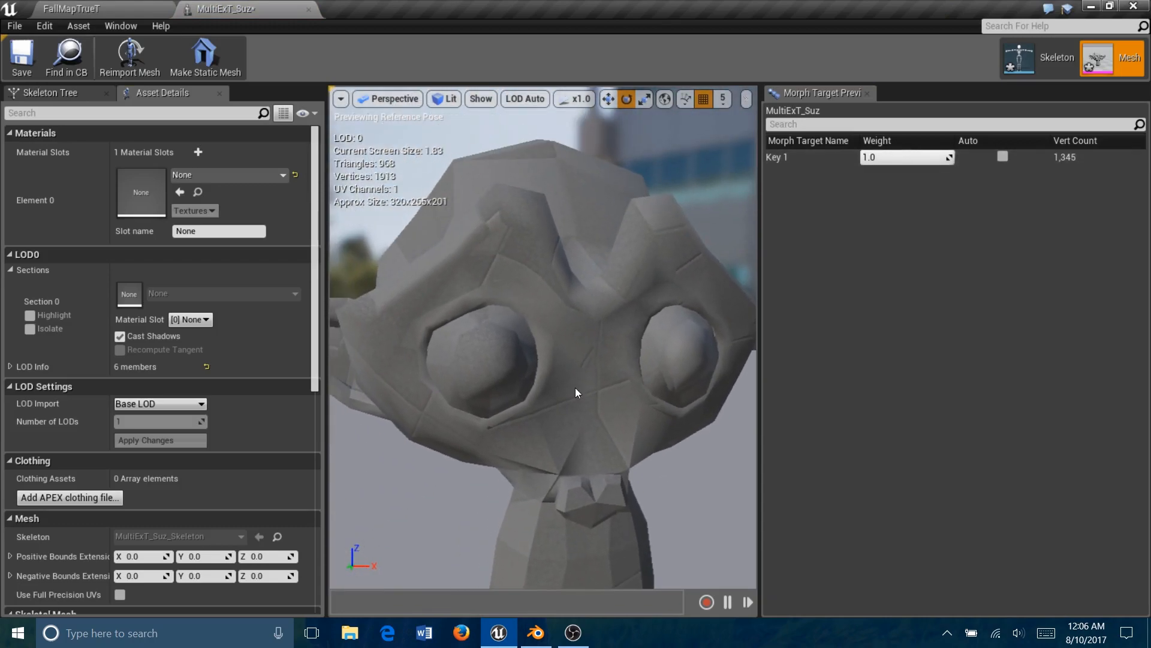
{"action": "left_click_drag", "start_coordinate": [893, 154], "coordinate": [596, 334]}
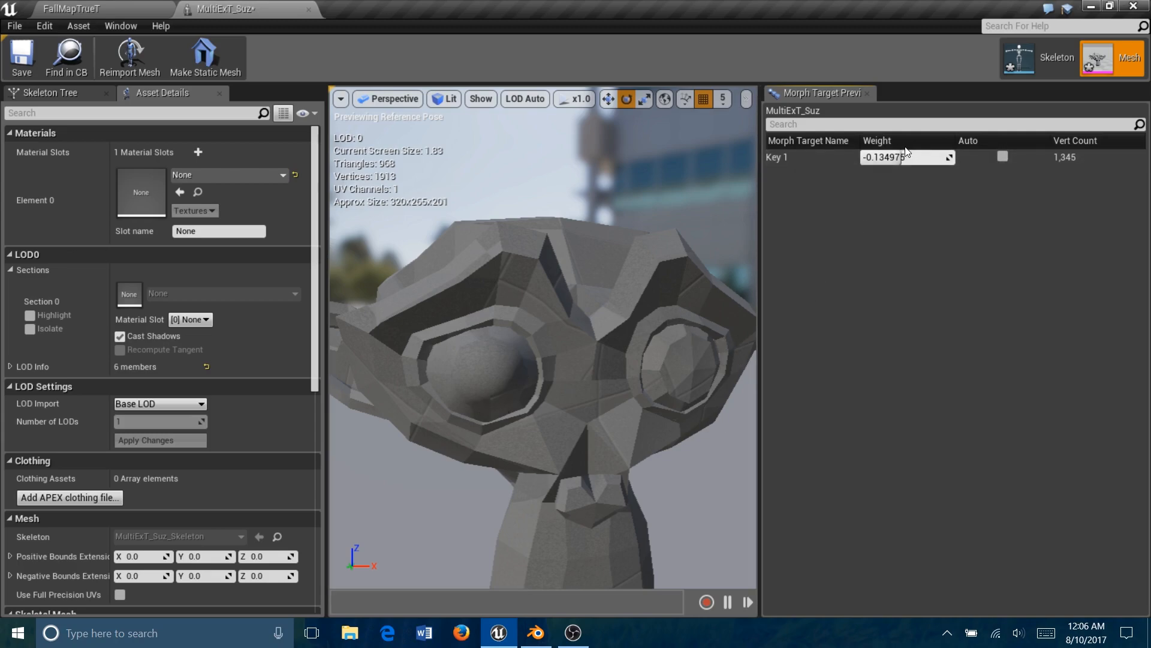
{"action": "left_click_drag", "start_coordinate": [907, 151], "coordinate": [974, 157]}
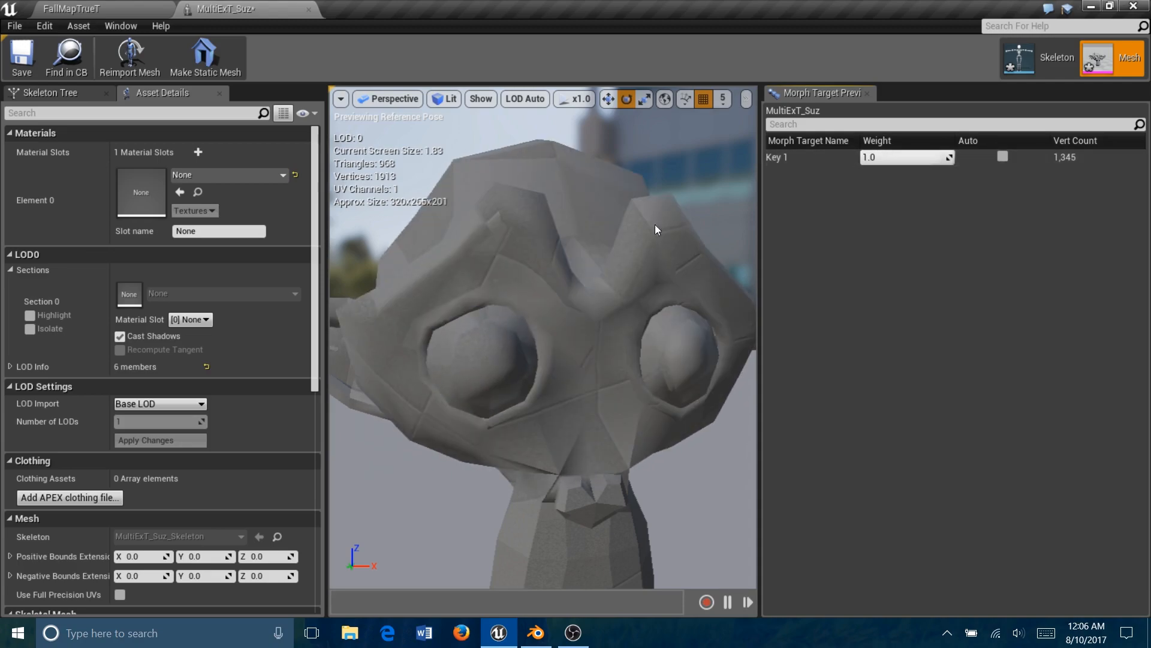
- Inspect the Suzanne head from the side and other angles with Key 1 fully applied, and close the mesh editor
{"action": "left_click_drag", "start_coordinate": [656, 230], "coordinate": [592, 307]}
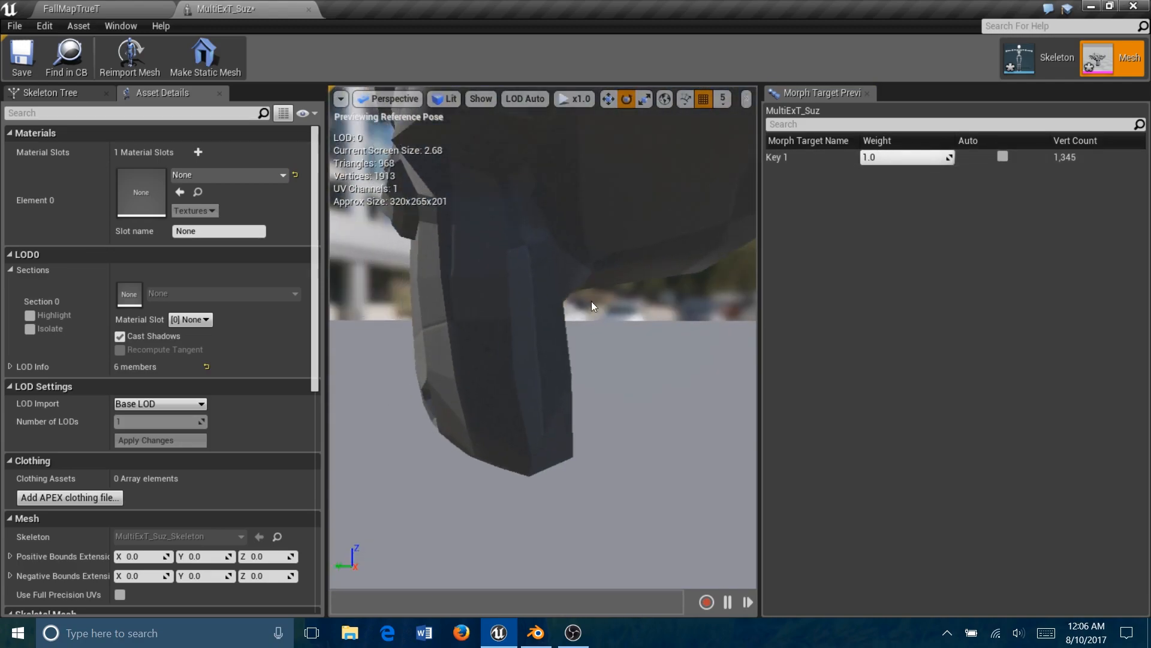
{"action": "right_click_drag", "start_coordinate": [592, 306], "coordinate": [606, 258]}
{"action": "mouse_move", "coordinate": [705, 377]}
{"action": "left_mouse_down"}
{"action": "mouse_move", "coordinate": [705, 288]}
{"action": "mouse_move", "coordinate": [743, 414]}
{"action": "mouse_move", "coordinate": [701, 386]}
{"action": "left_mouse_up"}
{"action": "middle_click_drag", "start_coordinate": [702, 386], "coordinate": [704, 376]}
{"action": "left_click_drag", "start_coordinate": [670, 442], "coordinate": [731, 419]}
{"action": "right_click_drag", "start_coordinate": [510, 258], "coordinate": [528, 311]}
{"action": "left_click", "coordinate": [309, 10]}
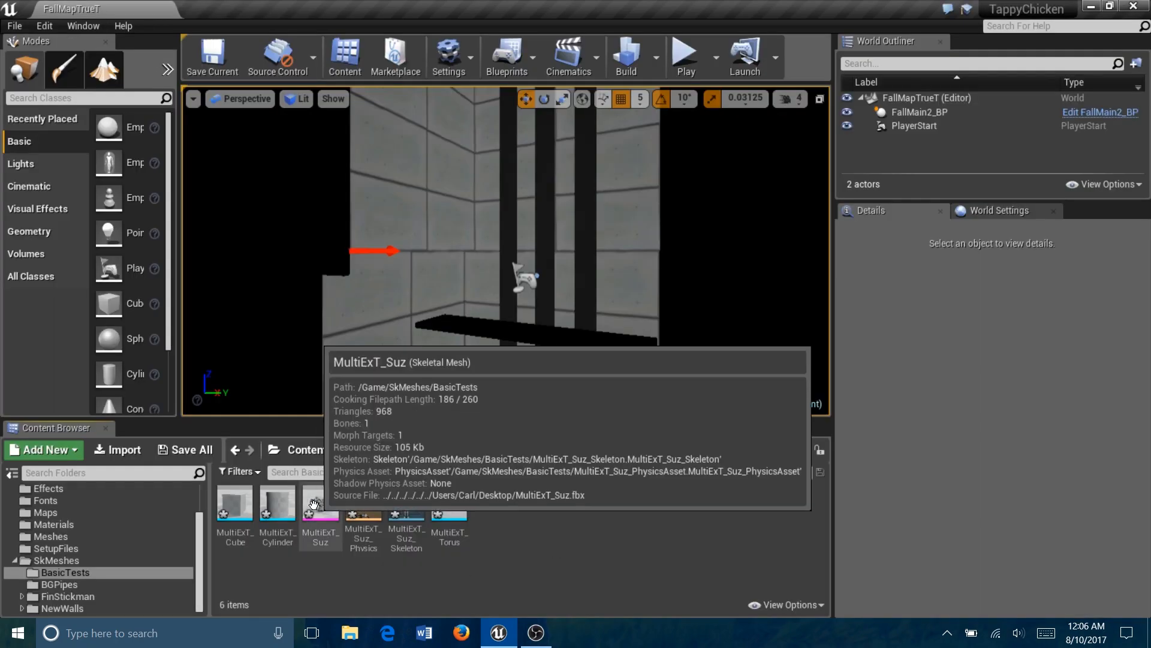
- Delete the MultiExT_Suz skeletal mesh together with its physics asset and skeleton from the BasicTests folder
{"action": "left_click", "coordinate": [313, 504]}
{"action": "left_click", "coordinate": [405, 501], "text": "shift"}
{"action": "right_click", "coordinate": [403, 489]}
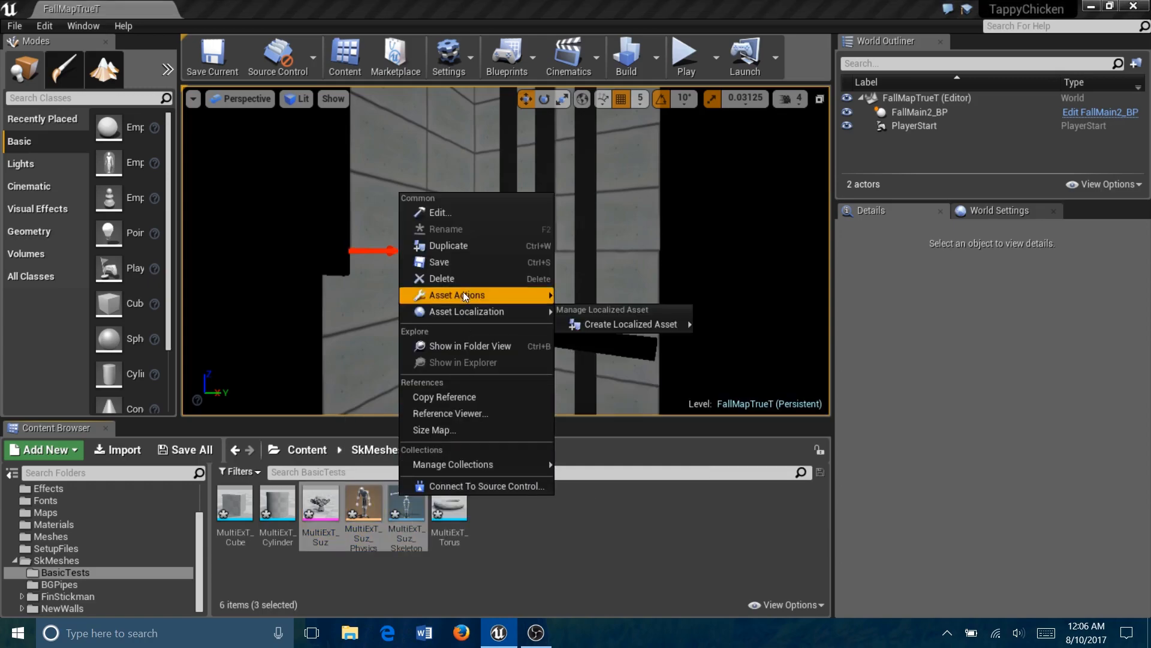
{"action": "left_click", "coordinate": [444, 278]}
{"action": "left_click", "coordinate": [444, 555]}
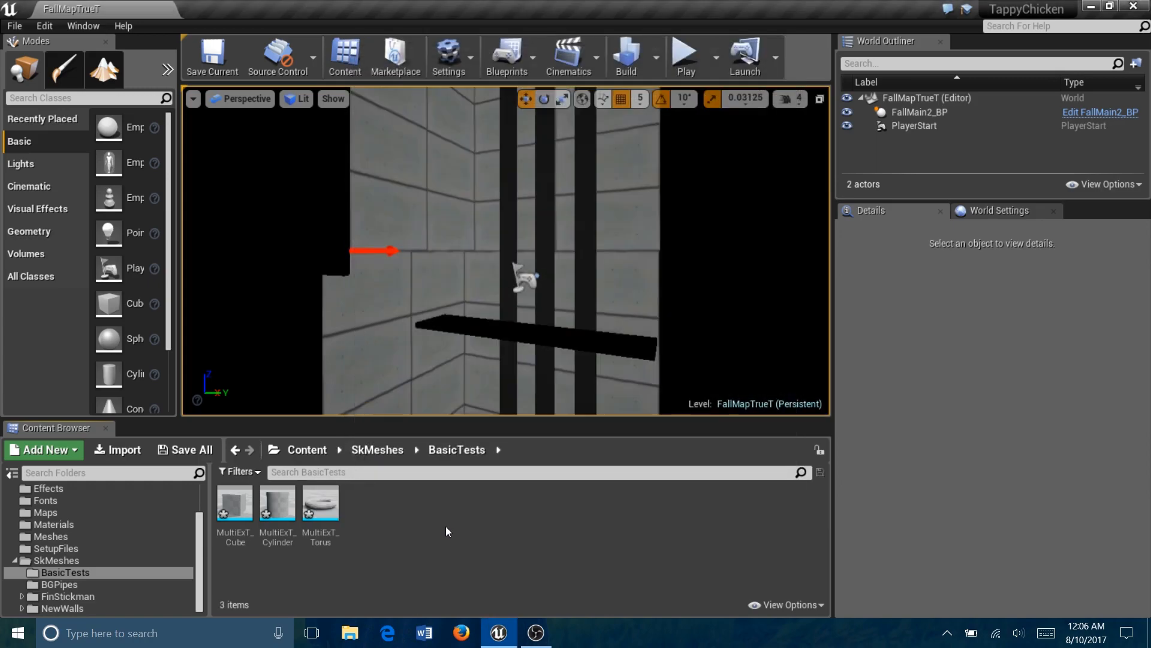
- Start importing MultiExT_Suz from the Desktop into BasicTests again, with Skeletal Mesh enabled
{"action": "right_click", "coordinate": [436, 508]}
{"action": "left_click", "coordinate": [505, 159]}
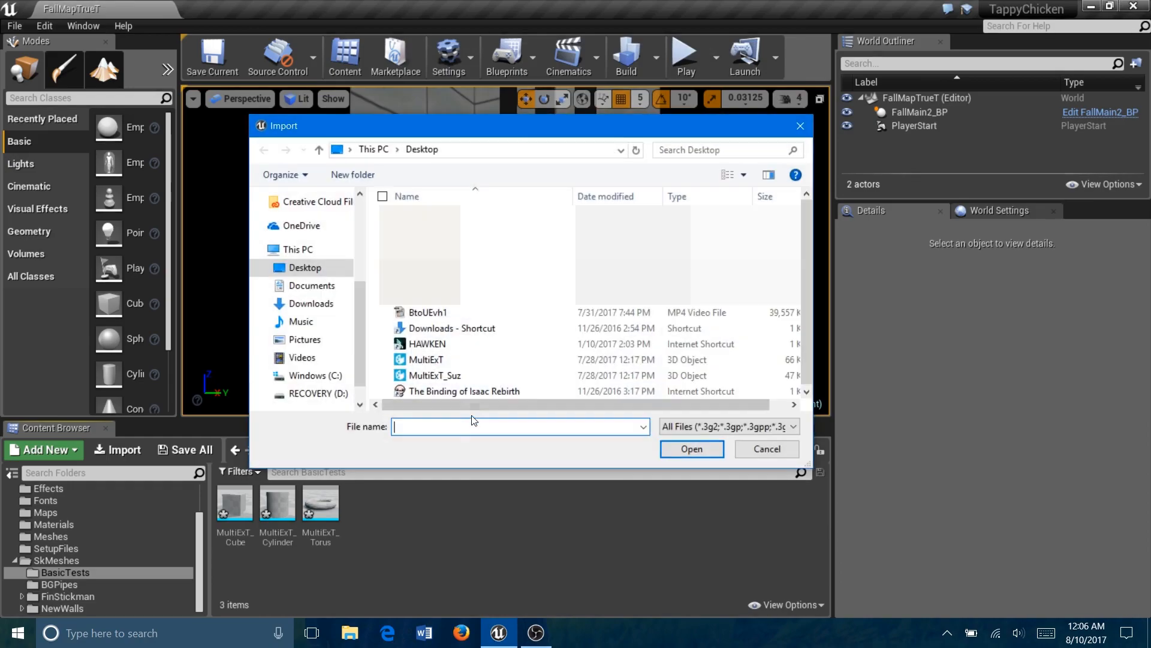
{"action": "left_click", "coordinate": [433, 375]}
{"action": "left_click", "coordinate": [682, 447]}
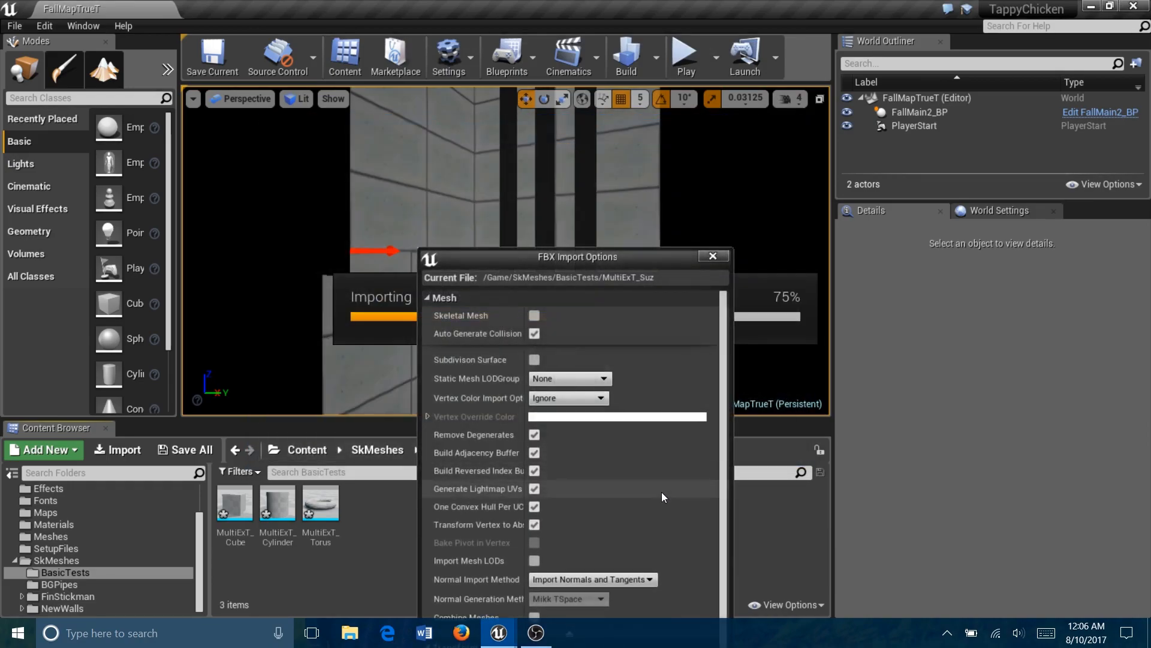
{"action": "left_click_drag", "start_coordinate": [603, 263], "coordinate": [584, 47]}
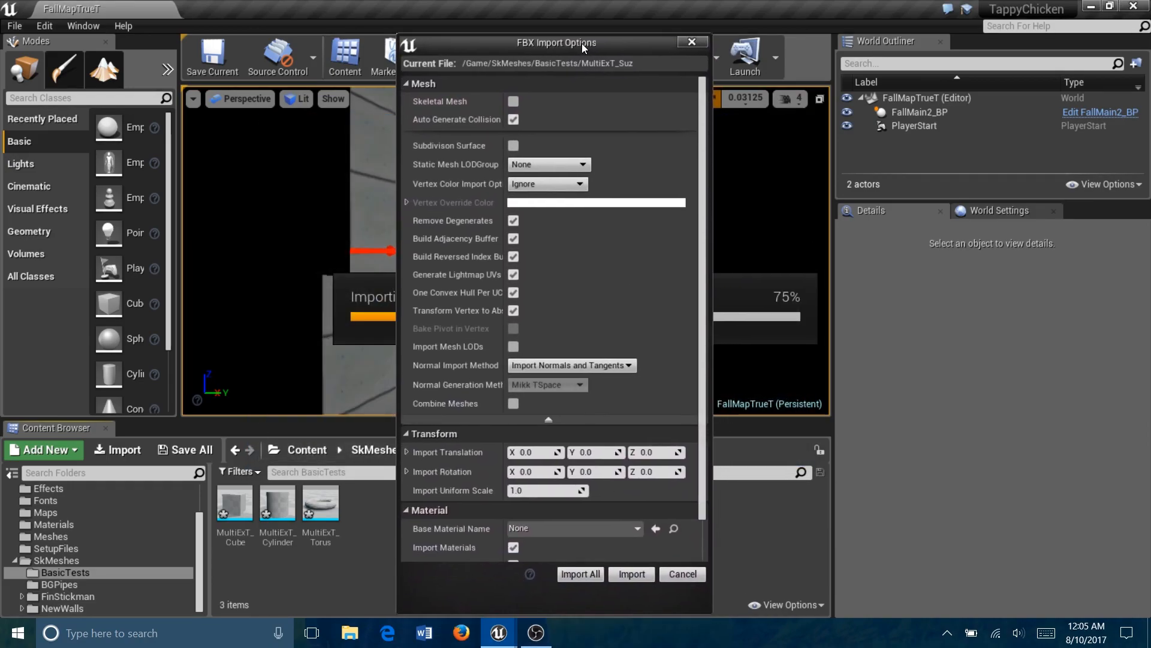
{"action": "left_click", "coordinate": [514, 100]}
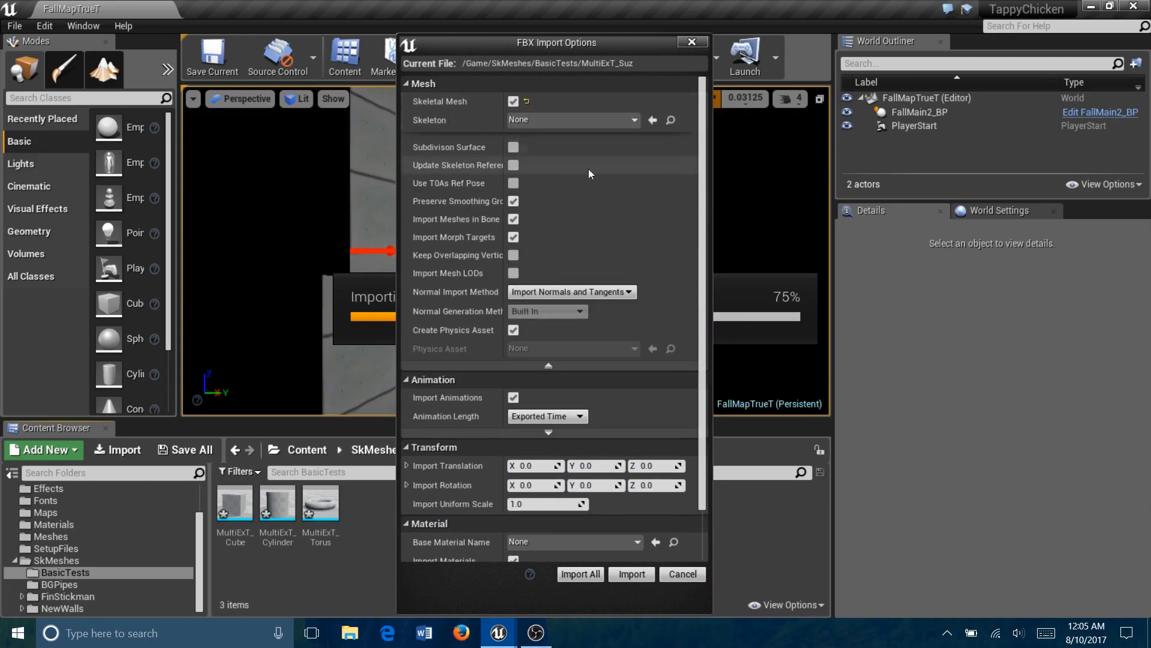
- Set the normal import method to Compute Normals, enable Use T0As Ref Pose, and import MultiExT_Suz
{"action": "left_click", "coordinate": [618, 294]}
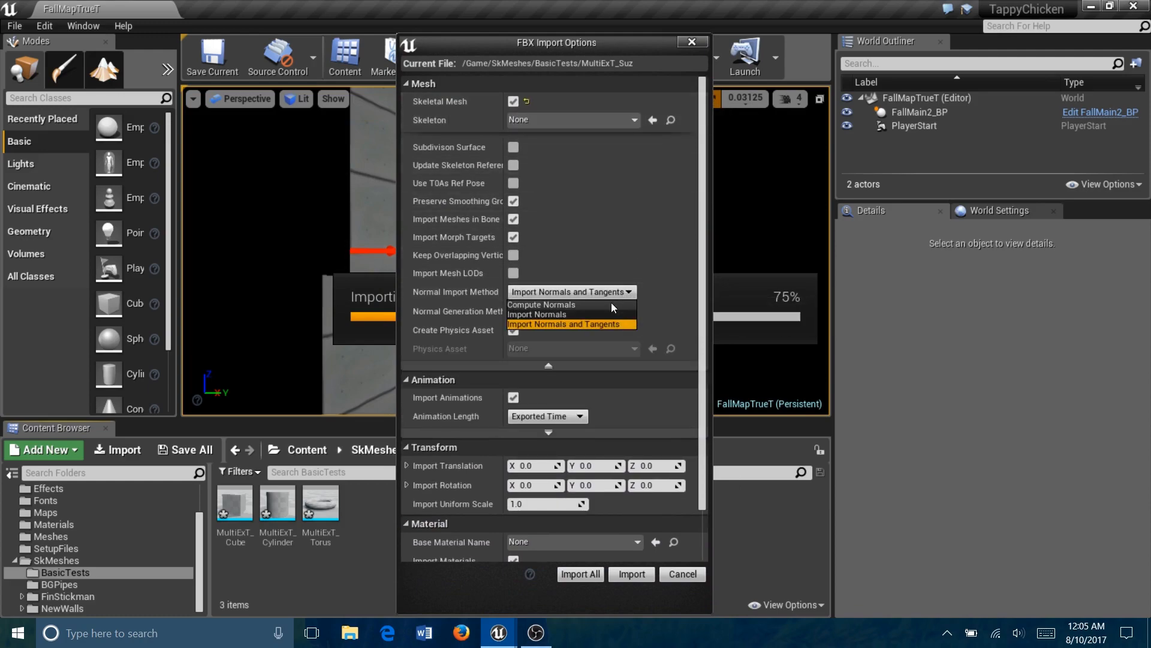
{"action": "left_click", "coordinate": [602, 303]}
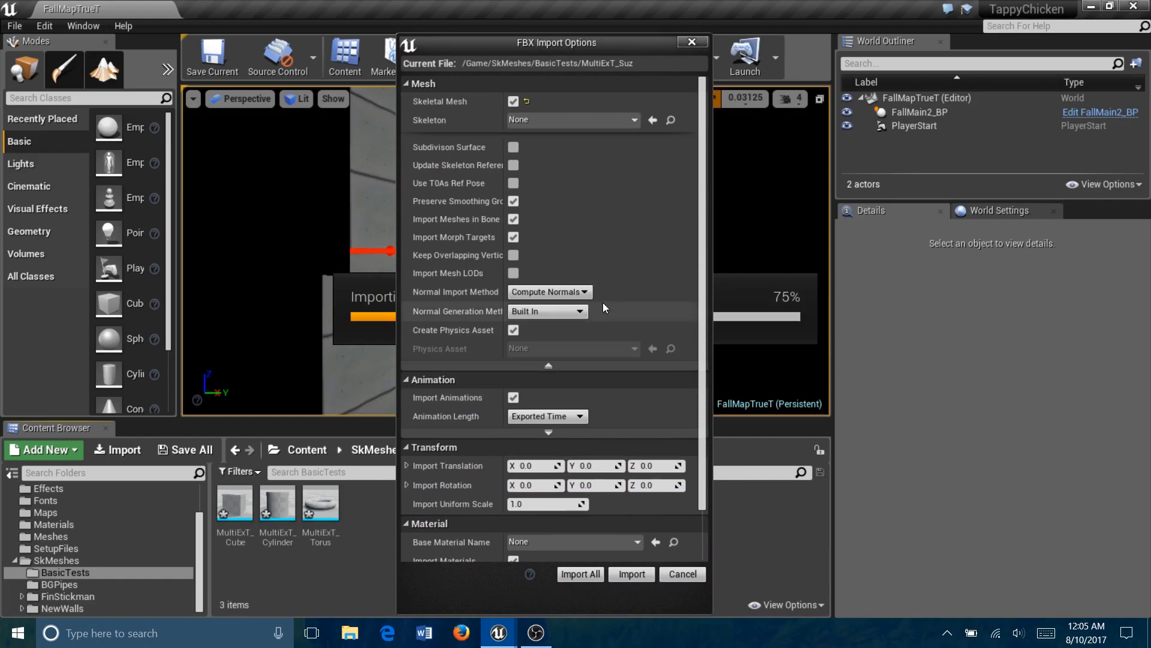
{"action": "left_click", "coordinate": [513, 184]}
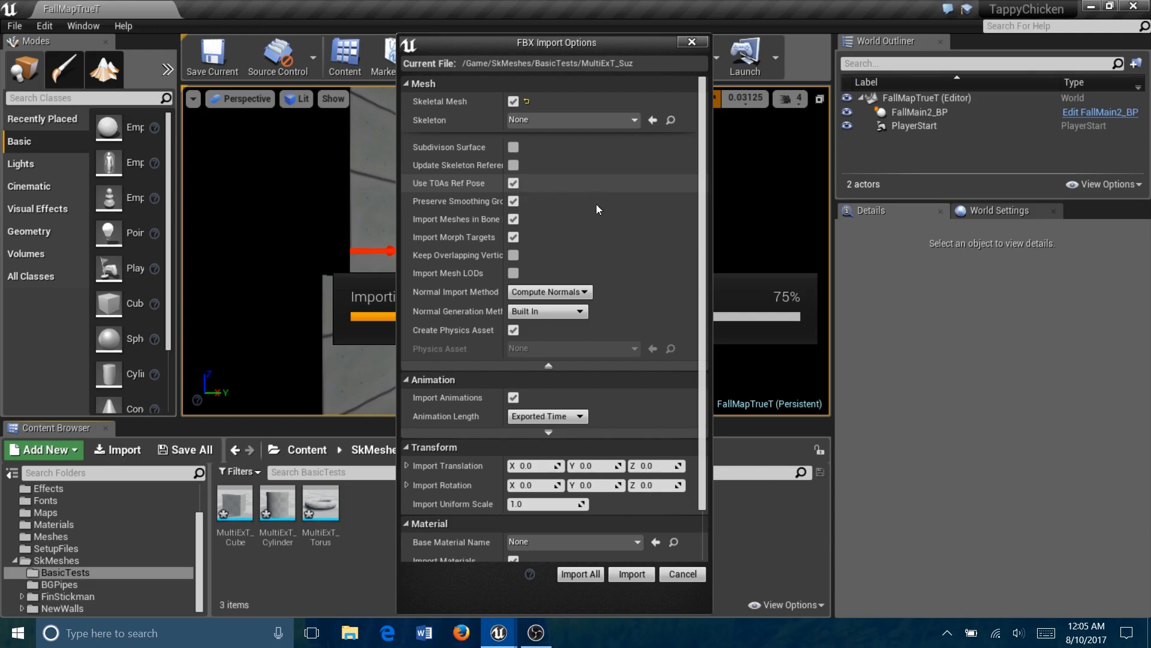
{"action": "left_click", "coordinate": [637, 578]}
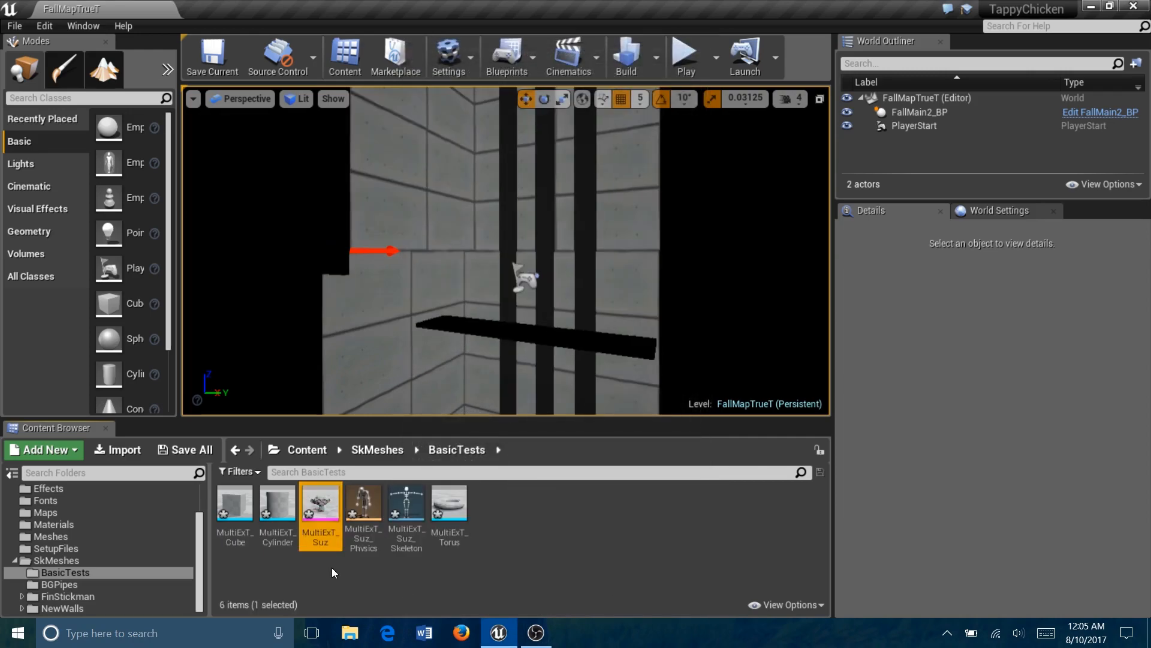
- Open the reimported MultiExT_Suz mesh with its asset details, and raise the Key 1 morph target weight to 1.0 to check the shading
{"action": "double_click", "coordinate": [317, 500]}
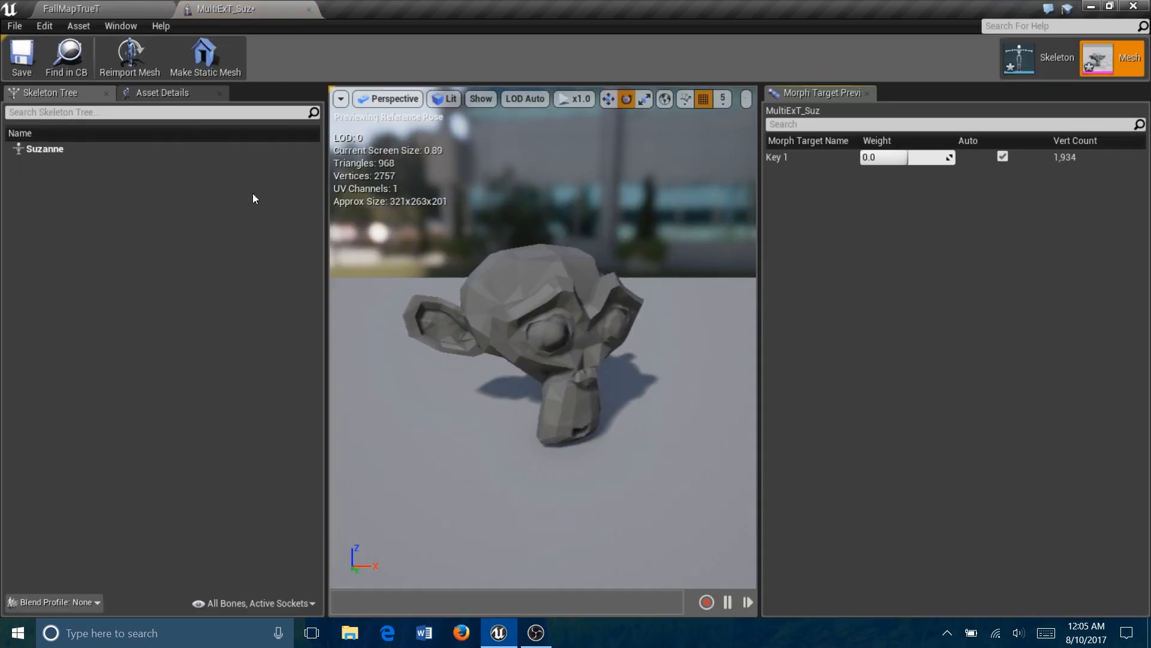
{"action": "left_click", "coordinate": [161, 93]}
{"action": "left_click_drag", "start_coordinate": [570, 403], "coordinate": [570, 360]}
{"action": "middle_click_drag", "start_coordinate": [645, 283], "coordinate": [681, 311]}
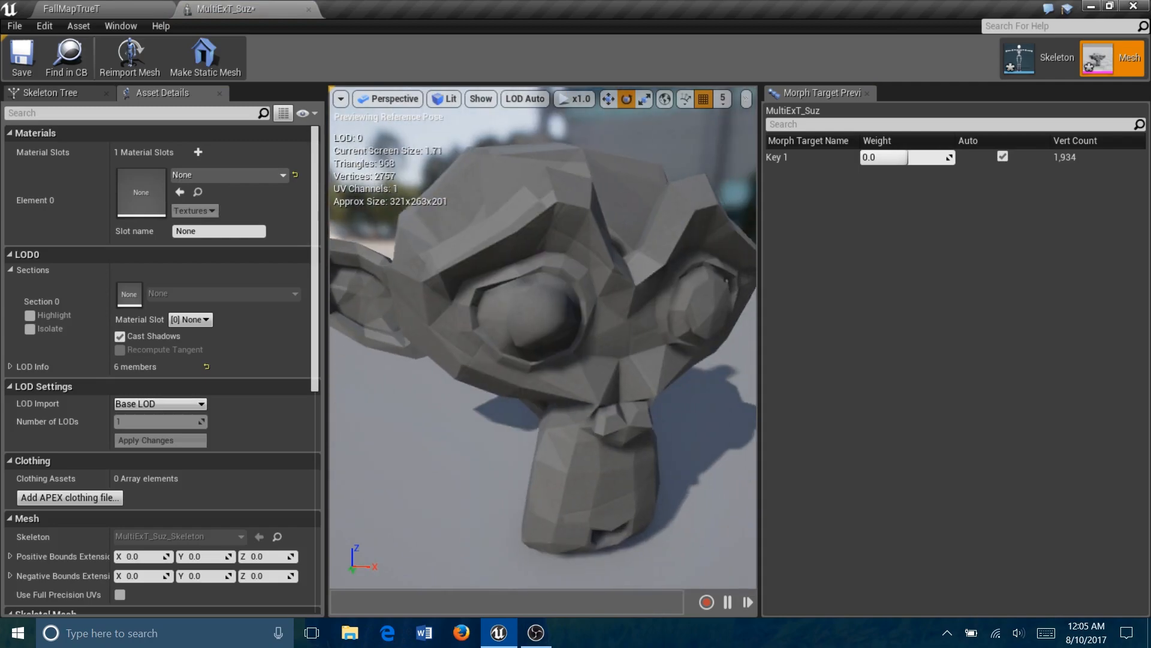
{"action": "left_click_drag", "start_coordinate": [908, 157], "coordinate": [954, 157]}
{"action": "left_click_drag", "start_coordinate": [541, 214], "coordinate": [594, 300]}
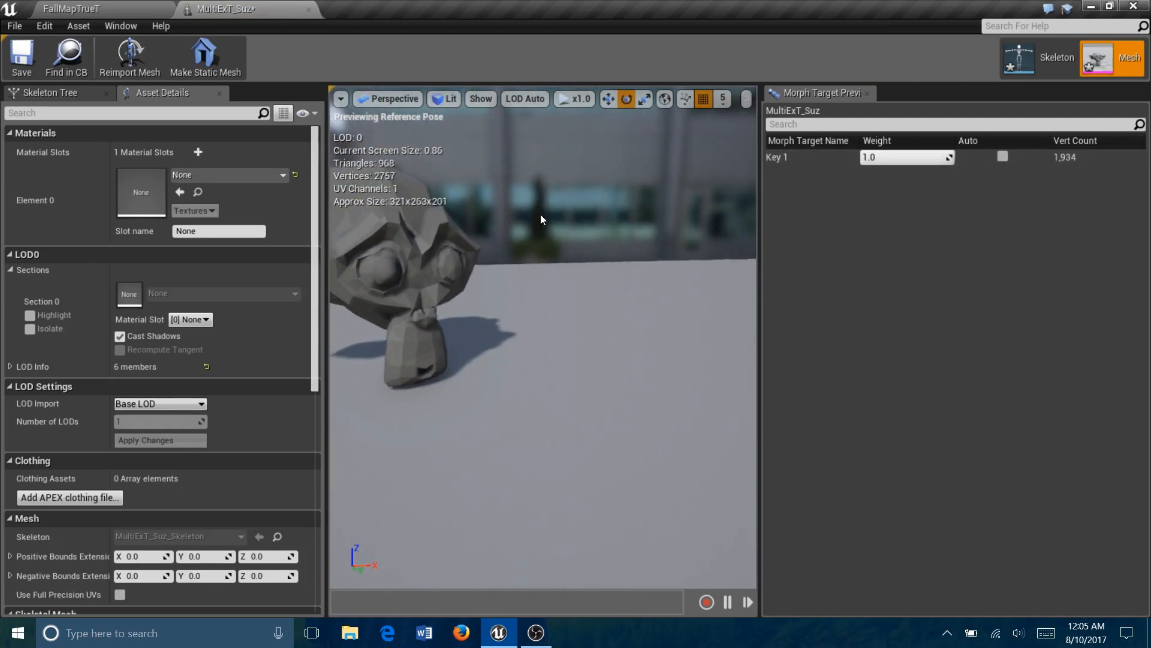
- Select the Suzanne bone, examine the head from front and back, and lower the Key 1 weight to about 0.06
{"action": "left_click", "coordinate": [55, 93]}
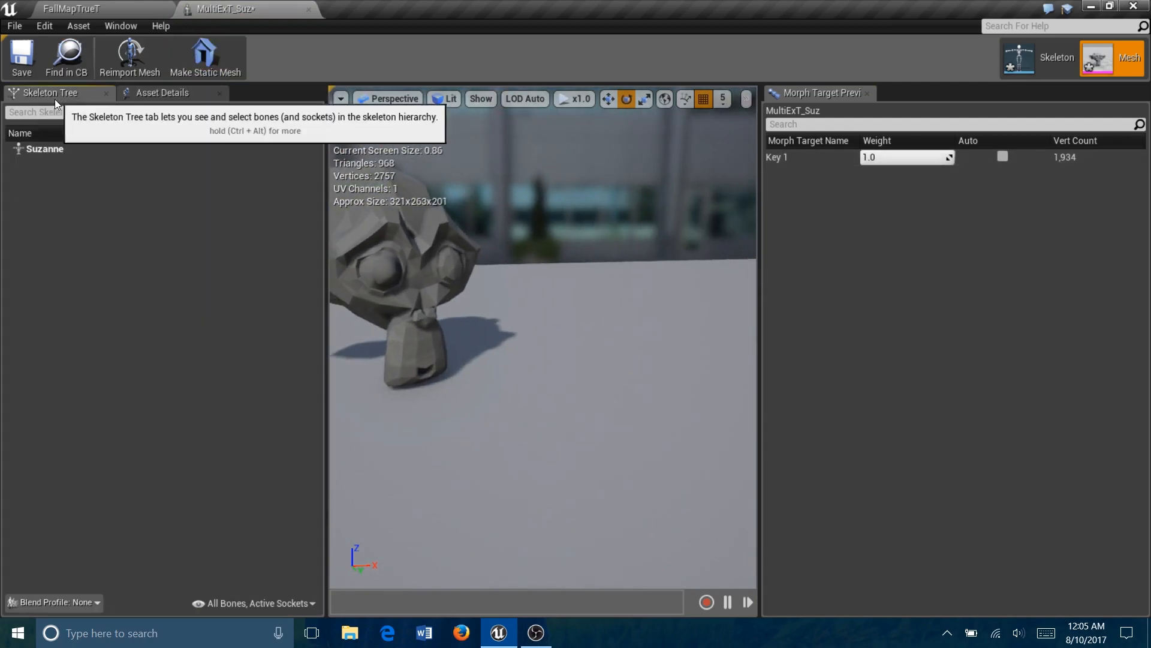
{"action": "left_click", "coordinate": [42, 149]}
{"action": "left_click_drag", "start_coordinate": [630, 397], "coordinate": [593, 371]}
{"action": "left_click_drag", "start_coordinate": [542, 336], "coordinate": [576, 405]}
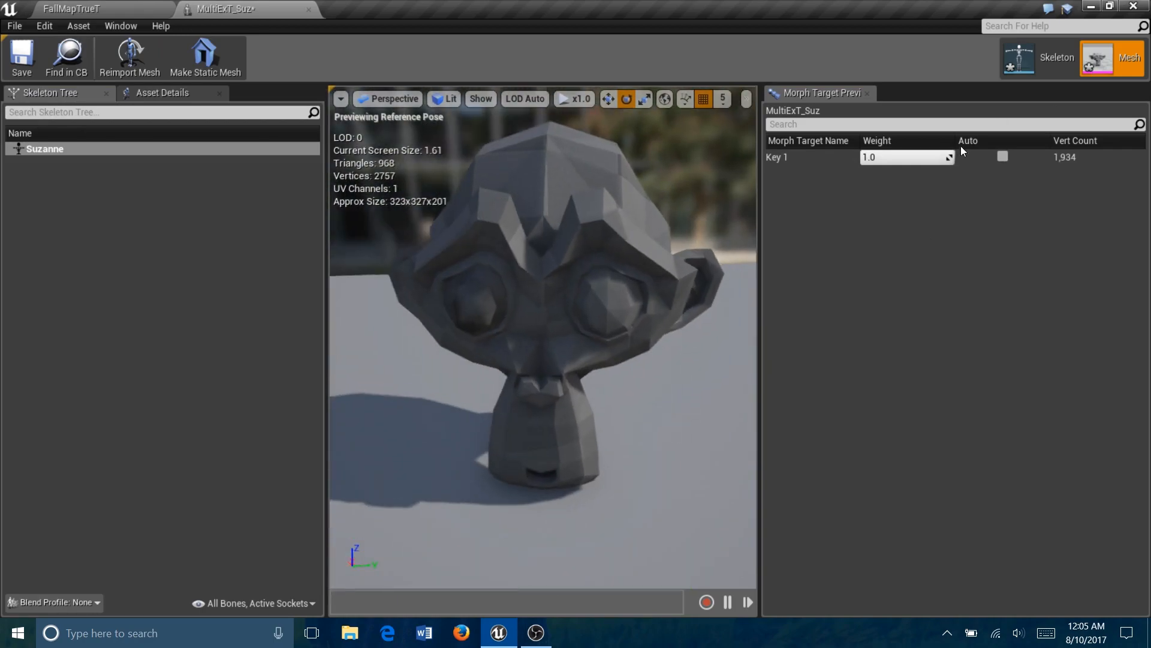
{"action": "left_click_drag", "start_coordinate": [907, 159], "coordinate": [863, 158]}
{"action": "mouse_move", "coordinate": [609, 345]}
{"action": "left_mouse_down"}
{"action": "mouse_move", "coordinate": [672, 288]}
{"action": "mouse_move", "coordinate": [609, 345]}
{"action": "mouse_move", "coordinate": [648, 378]}
{"action": "mouse_move", "coordinate": [624, 371]}
{"action": "mouse_move", "coordinate": [609, 345]}
{"action": "left_mouse_up"}
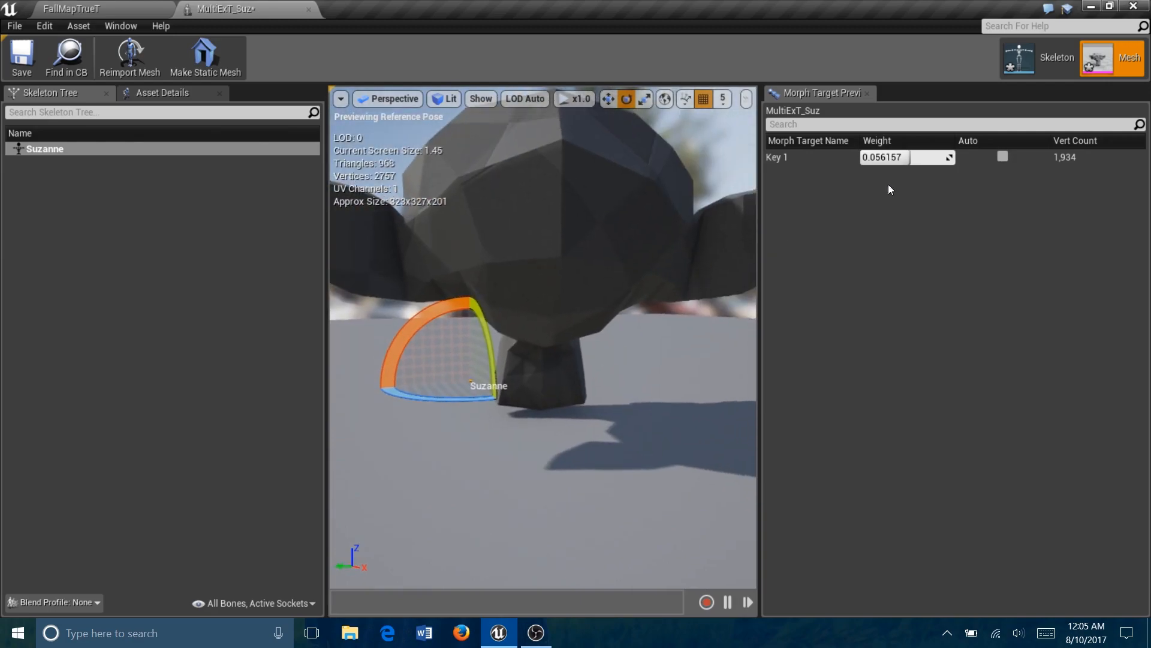
- Raise the Key 1 weight to 1.0, inspect the back of the head up close, and close the mesh editor
{"action": "left_click_drag", "start_coordinate": [903, 158], "coordinate": [955, 157]}
{"action": "left_click_drag", "start_coordinate": [627, 357], "coordinate": [636, 287]}
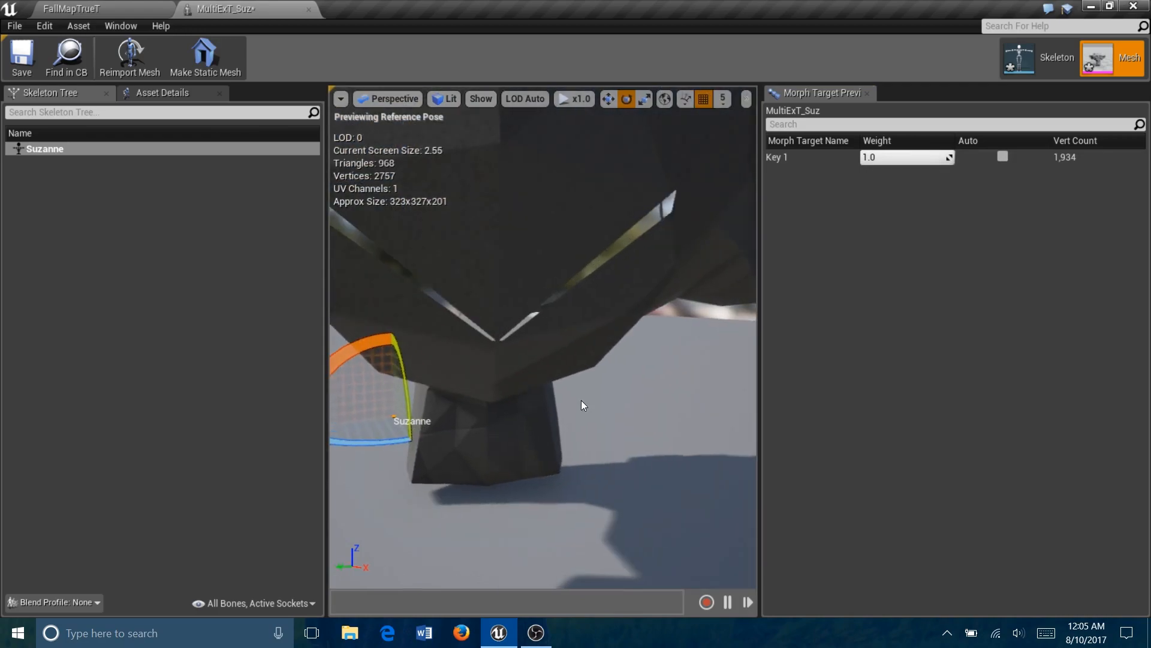
{"action": "right_click_drag", "start_coordinate": [583, 406], "coordinate": [539, 291]}
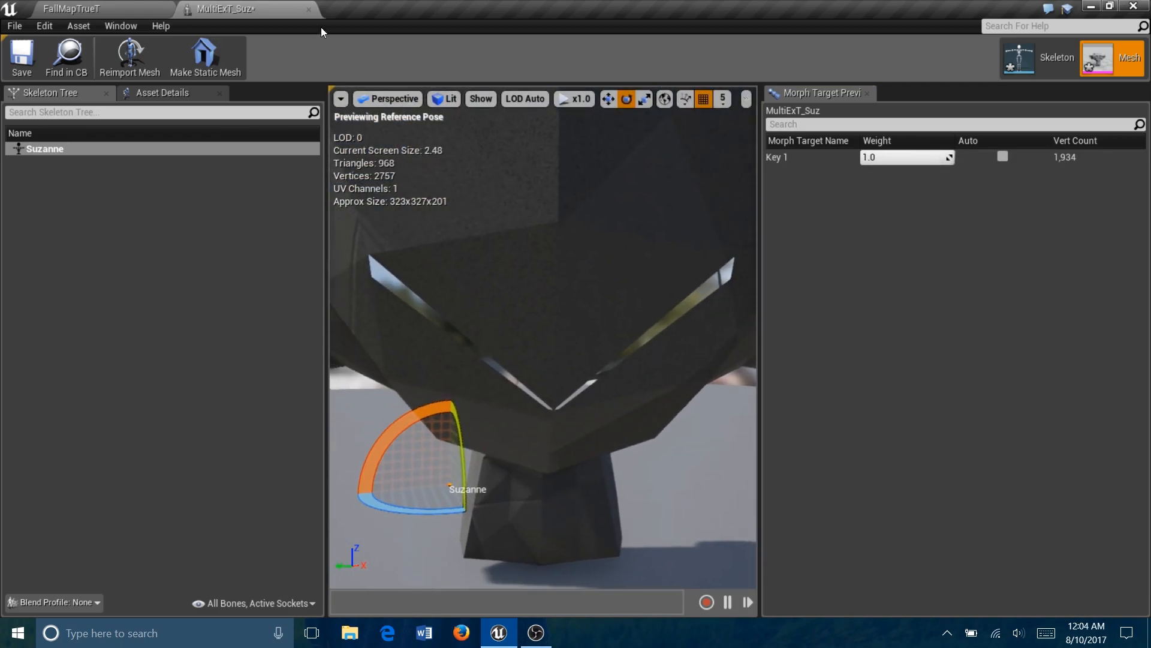
{"action": "left_click", "coordinate": [308, 10]}
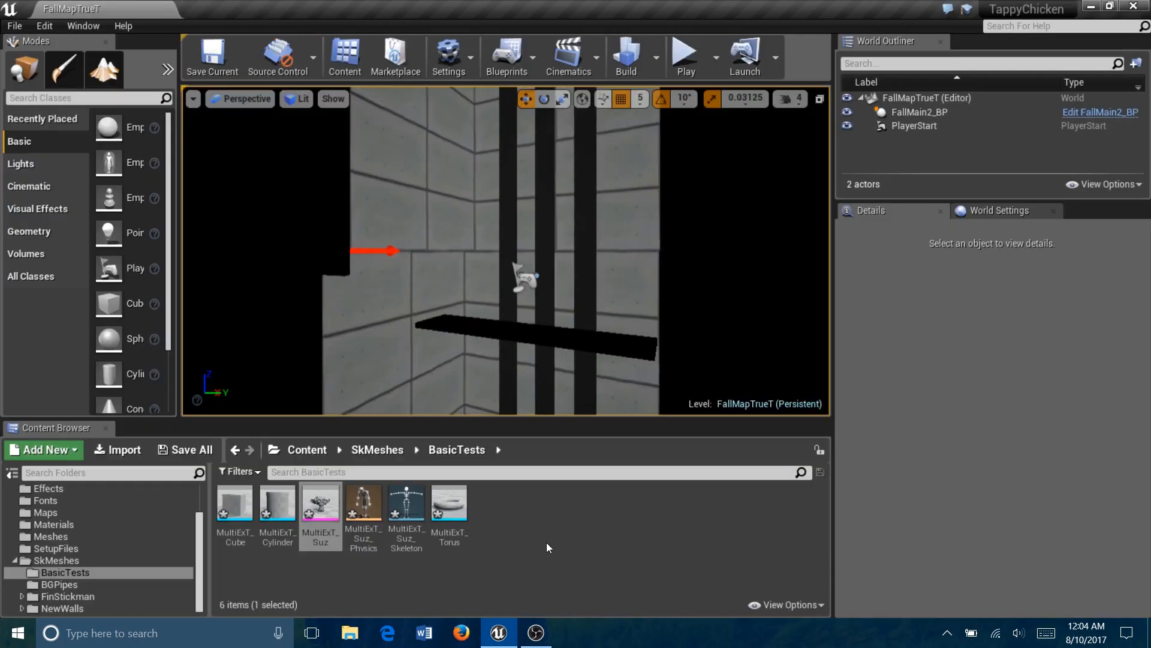
- Switch to Blender, add a Triangulate modifier to the Suzanne head, and try to apply it
{"action": "left_click", "coordinate": [546, 543]}
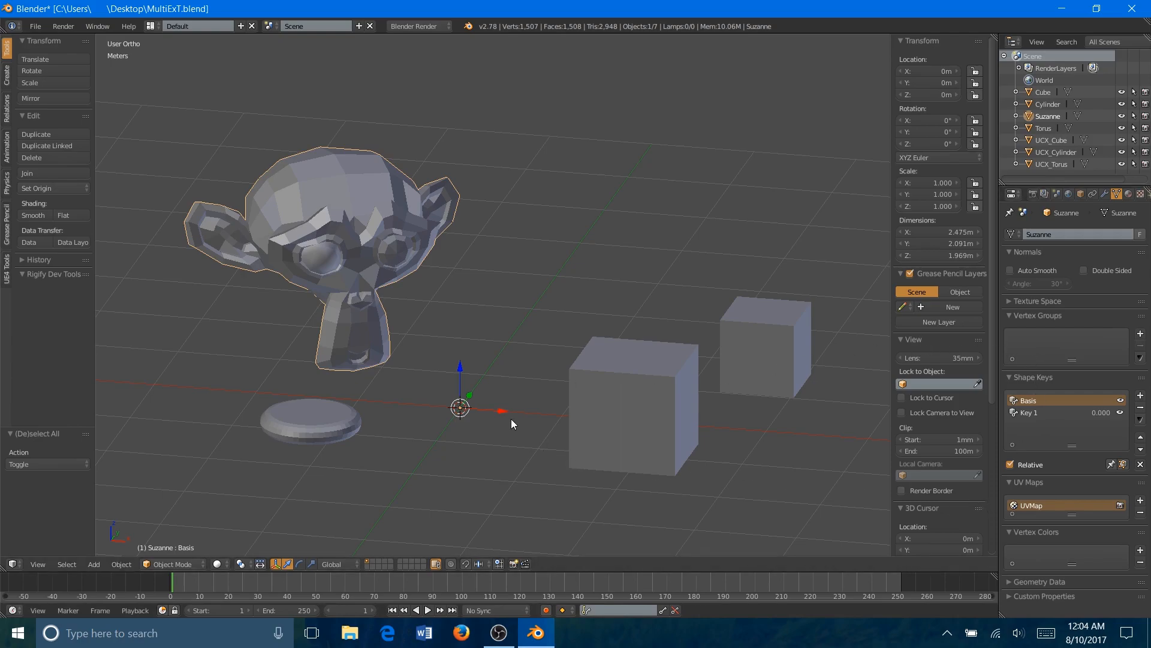
{"action": "middle_click_drag", "start_coordinate": [515, 307], "coordinate": [671, 333], "text": "shift"}
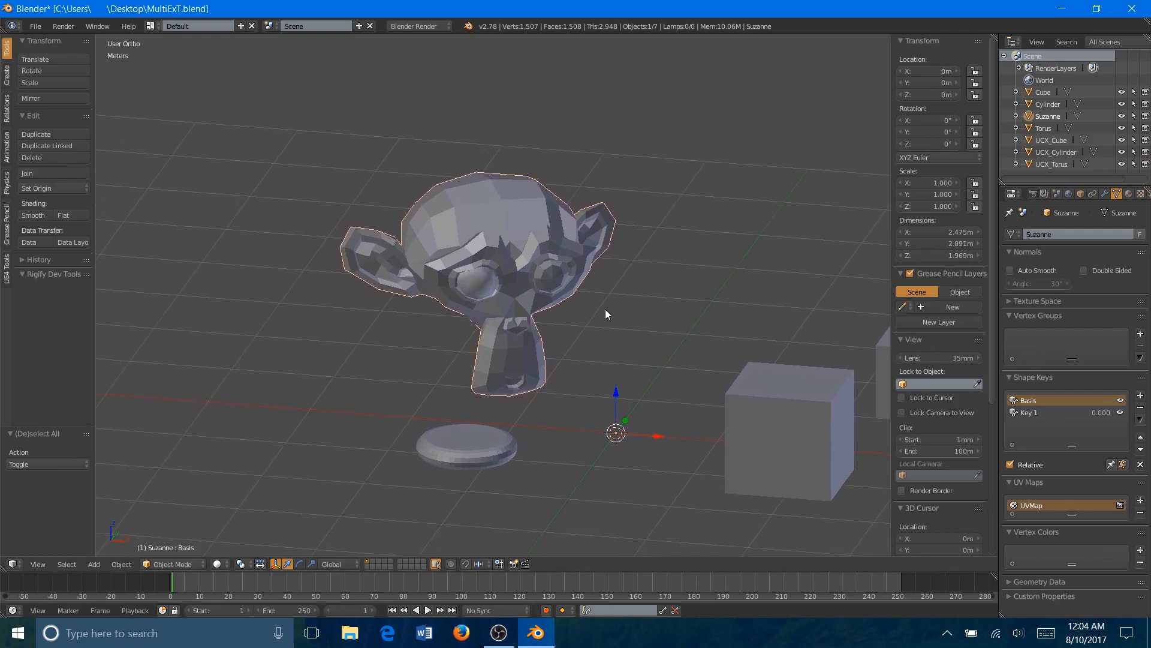
{"action": "scroll", "coordinate": [602, 297], "scroll_direction": "up", "scroll_amount": 1}
{"action": "left_click", "coordinate": [1103, 195]}
{"action": "left_click", "coordinate": [1074, 233]}
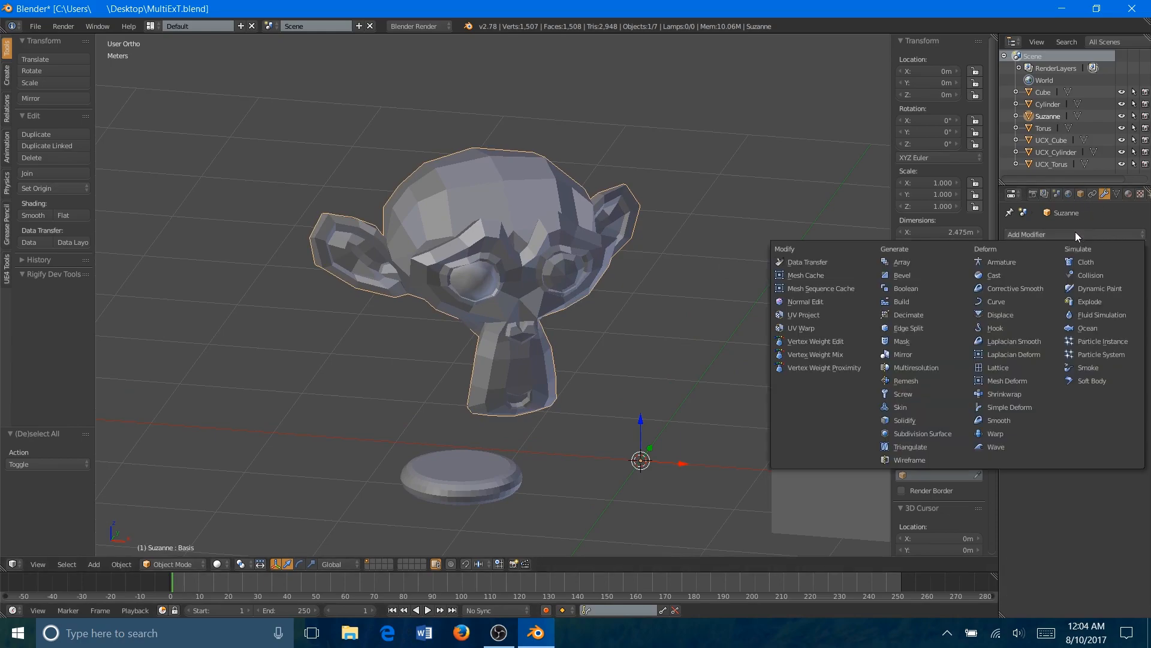
{"action": "left_click", "coordinate": [930, 447]}
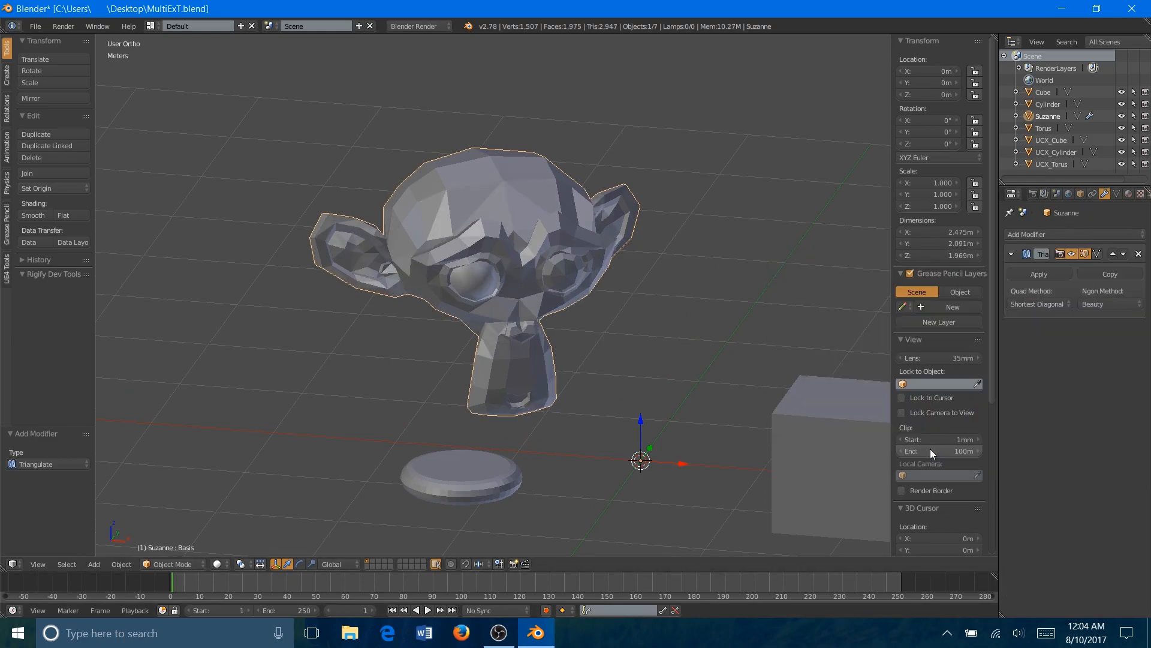
{"action": "left_click", "coordinate": [1035, 274]}
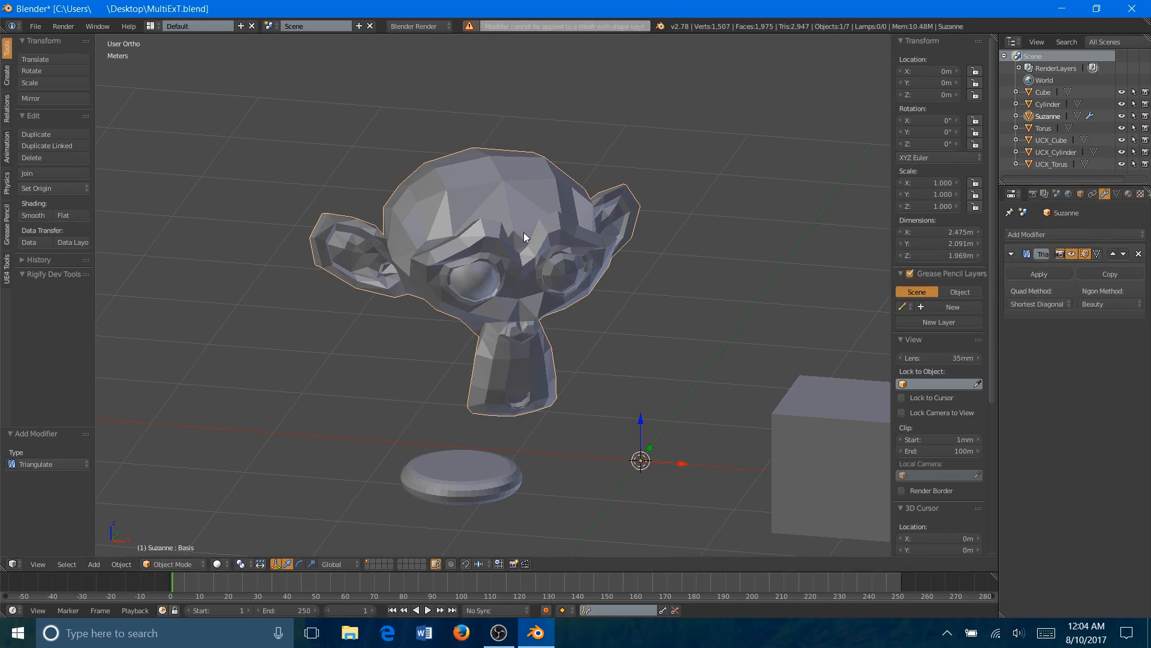
- Duplicate the Suzanne head and move the copy about -2.554 m along the X axis
{"action": "key", "text": "shift+d"}
{"action": "key", "text": "x"}
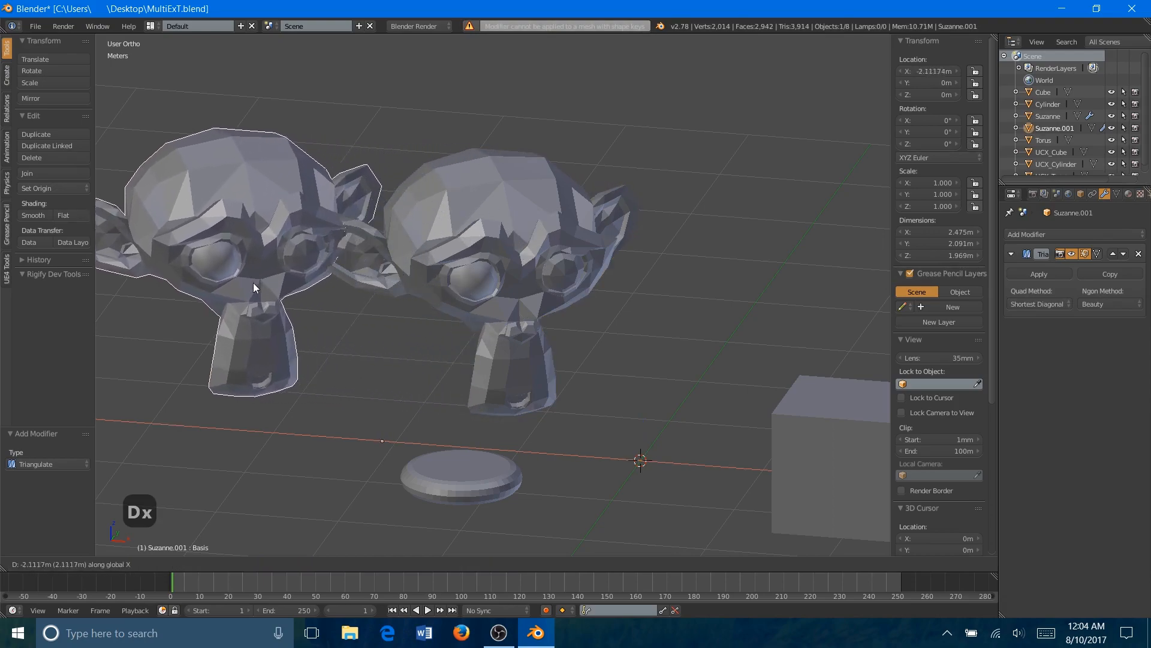
{"action": "left_click", "coordinate": [205, 283]}
{"action": "middle_click_drag", "start_coordinate": [205, 283], "coordinate": [485, 297]}
- Remove the Key 1 and Basis shape keys from the original Suzanne head and apply its Triangulate modifier
{"action": "right_click", "coordinate": [664, 250]}
{"action": "left_click", "coordinate": [1116, 194]}
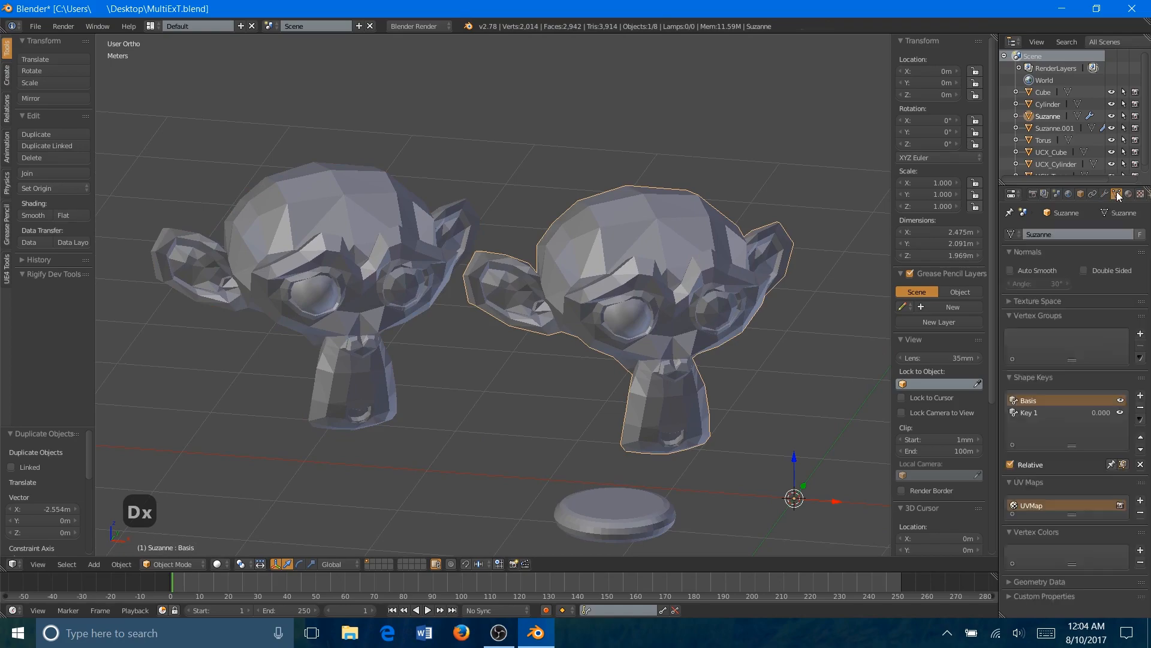
{"action": "left_click", "coordinate": [1028, 413]}
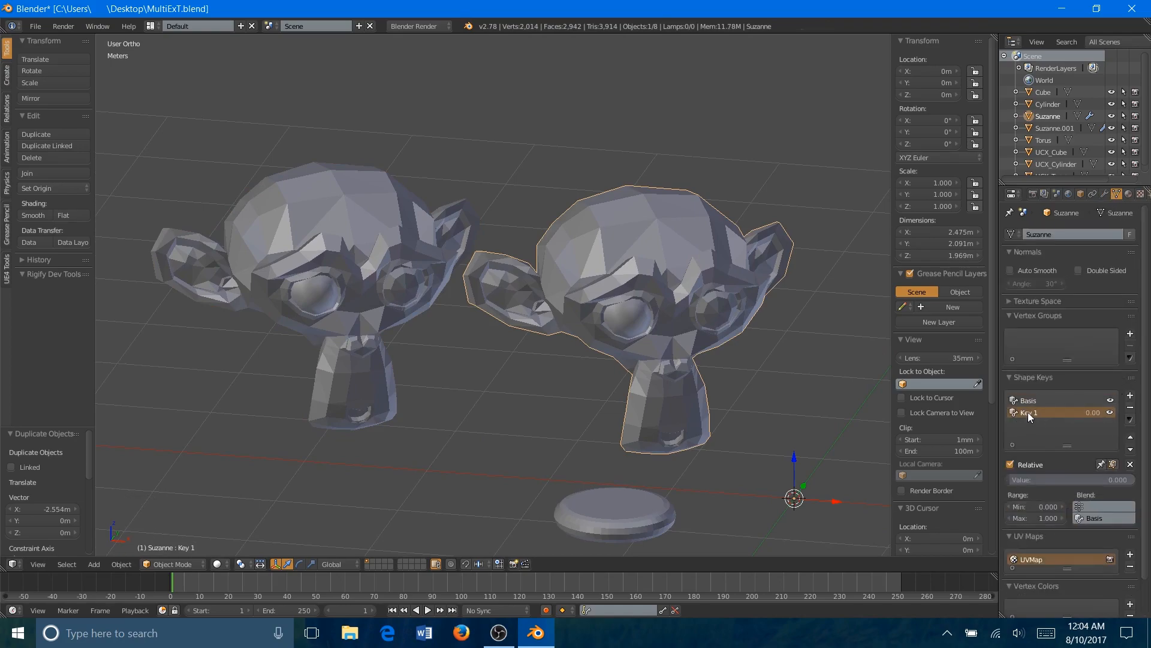
{"action": "left_click", "coordinate": [1131, 407]}
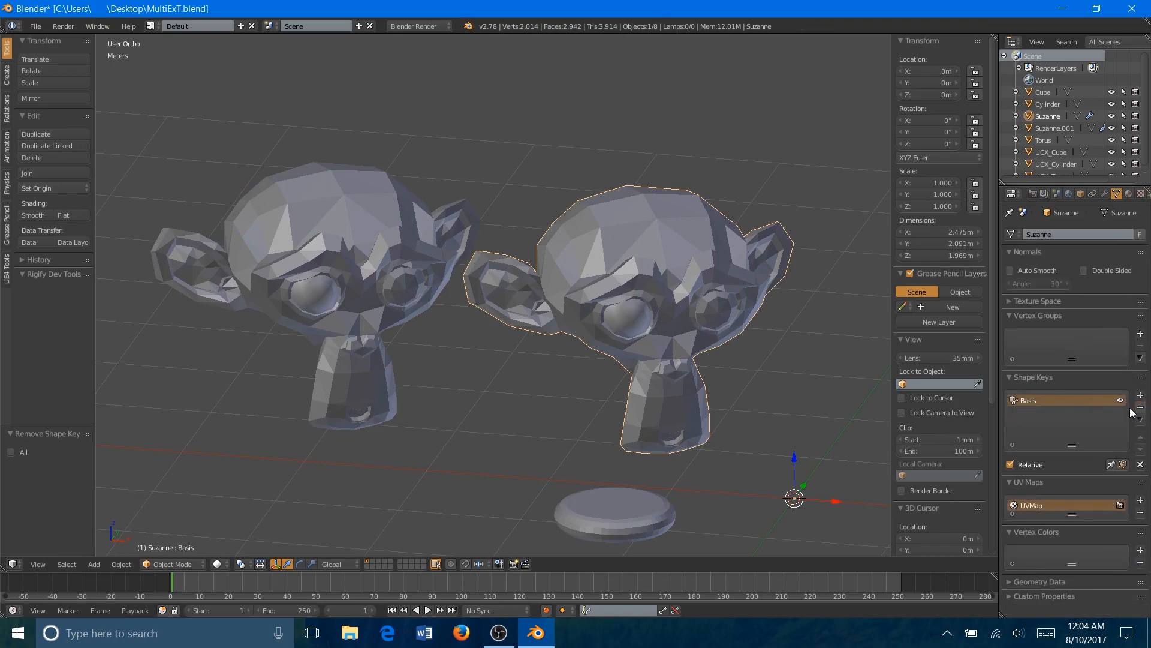
{"action": "left_click", "coordinate": [1140, 408]}
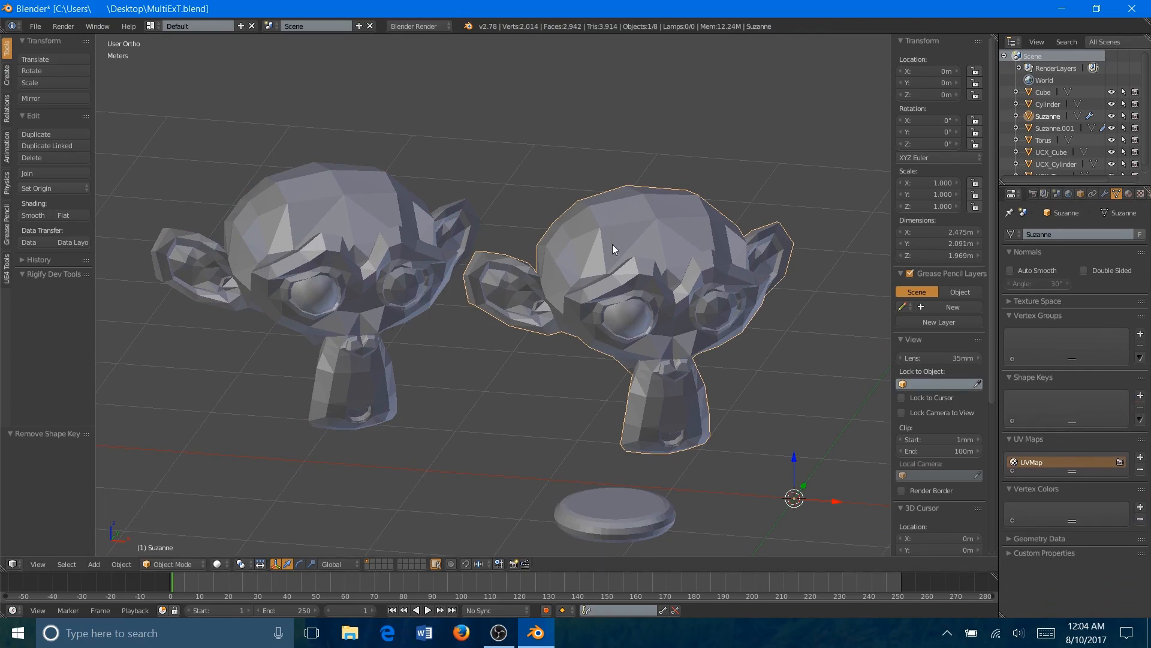
{"action": "left_click", "coordinate": [1104, 194]}
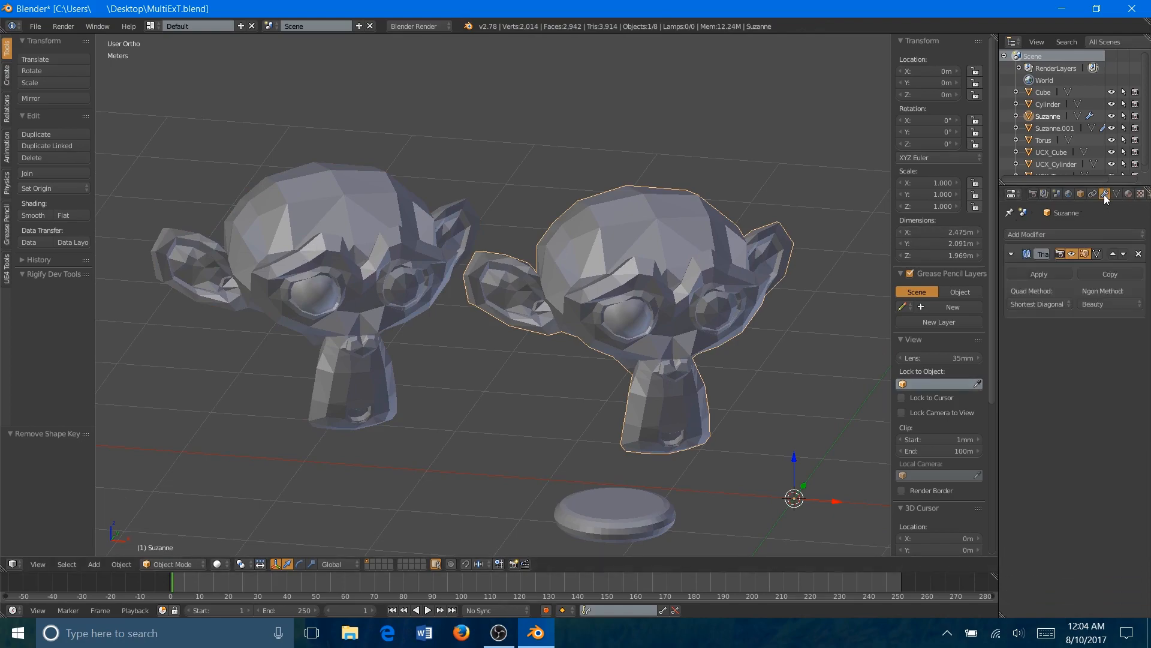
{"action": "left_click", "coordinate": [1040, 273]}
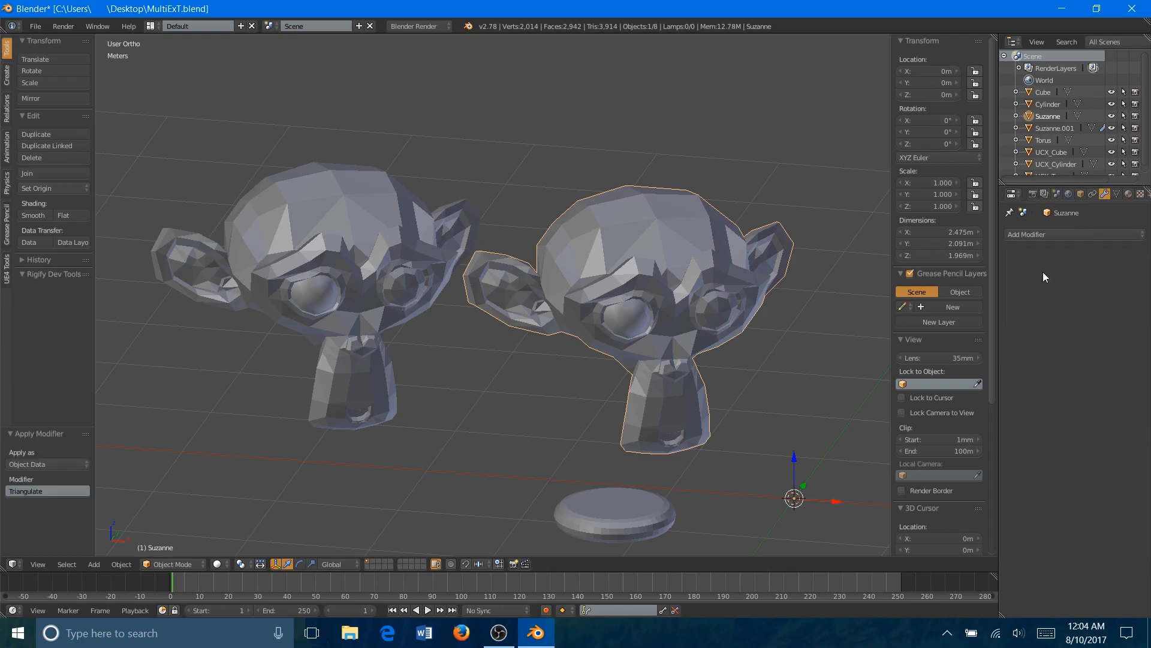
- Remove the Triangulate modifier from the duplicated Suzanne head and transfer its Key 1 shape key to the original head
{"action": "right_click", "coordinate": [370, 243]}
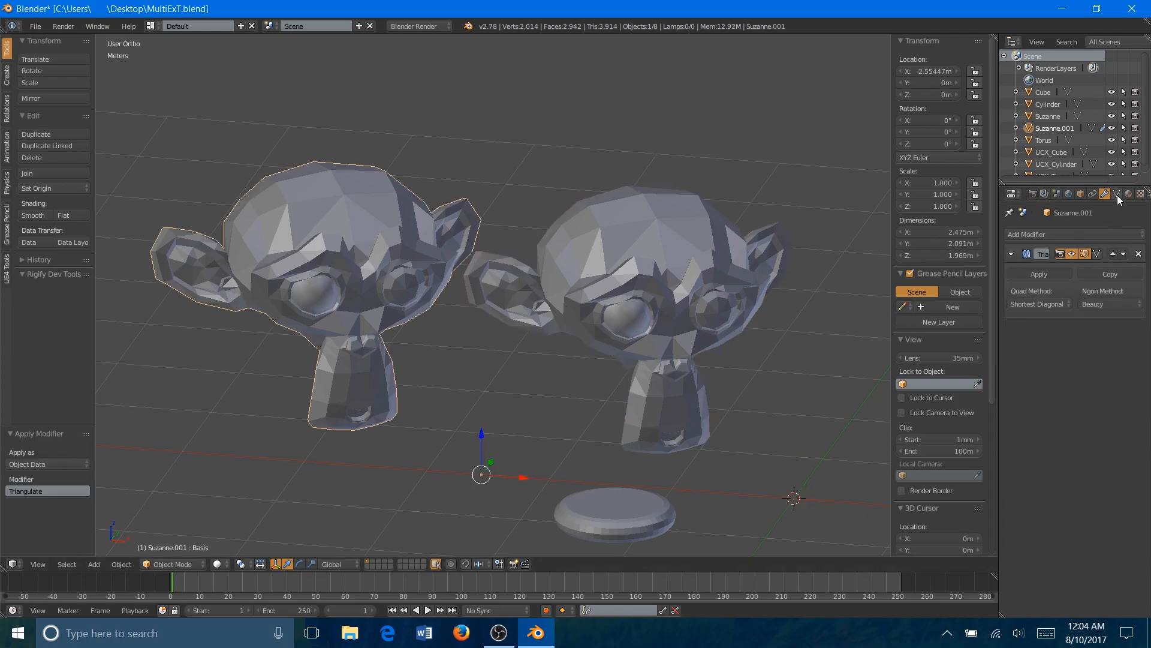
{"action": "left_click", "coordinate": [1138, 254]}
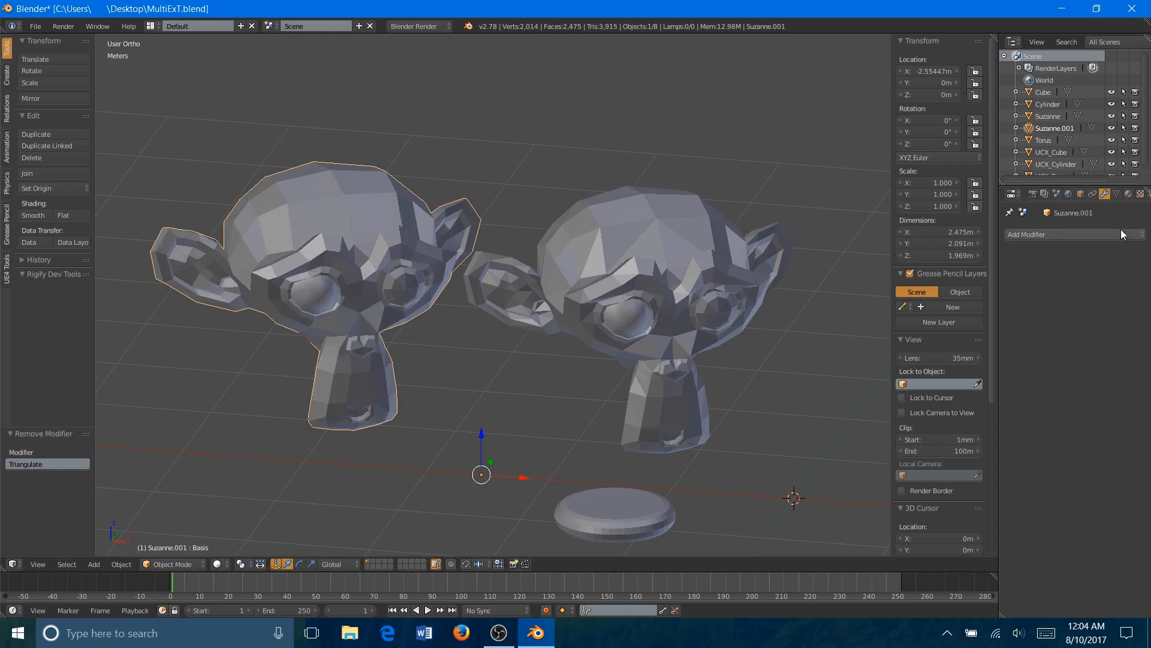
{"action": "left_click", "coordinate": [1118, 194]}
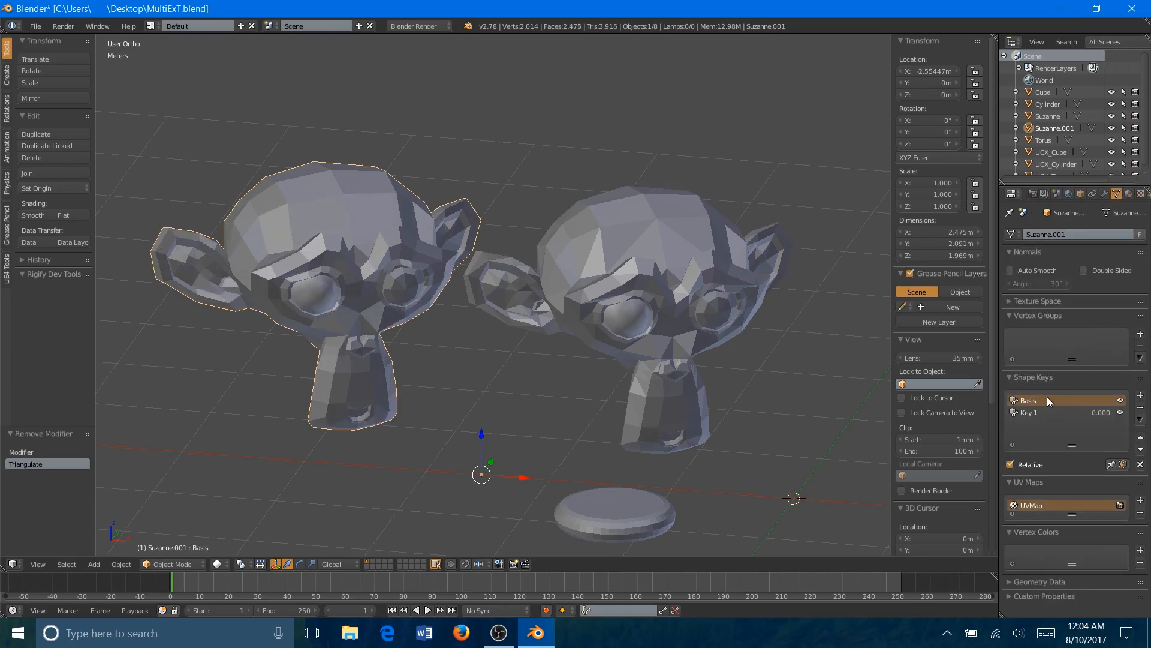
{"action": "left_click", "coordinate": [1027, 414]}
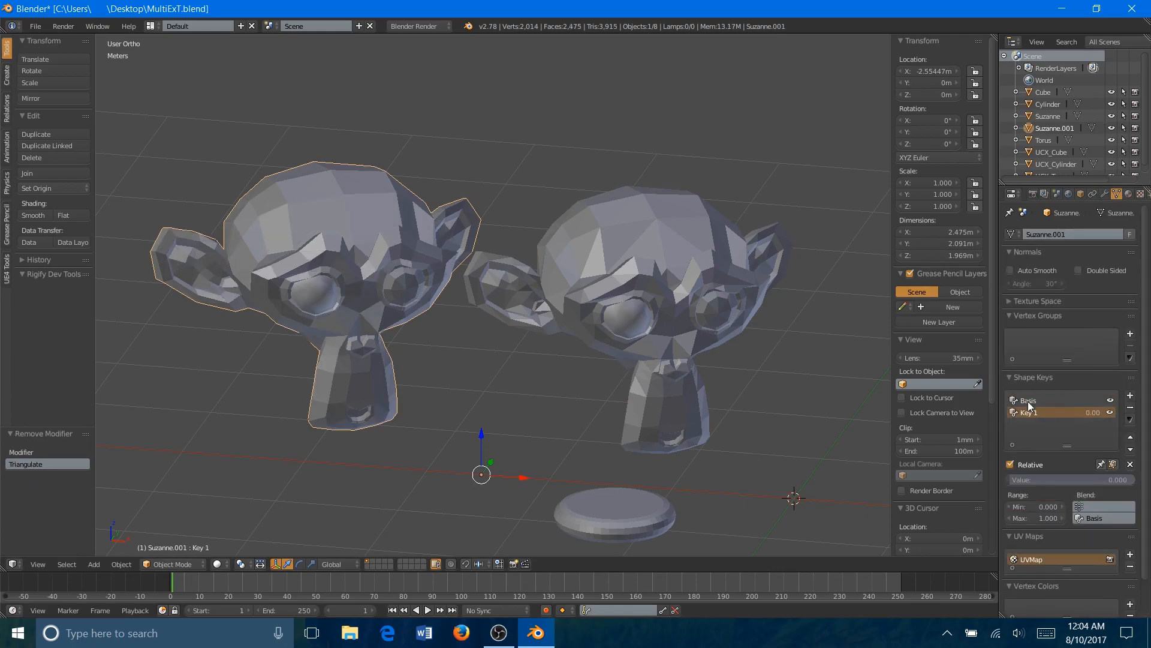
{"action": "right_click", "coordinate": [654, 237], "text": "shift"}
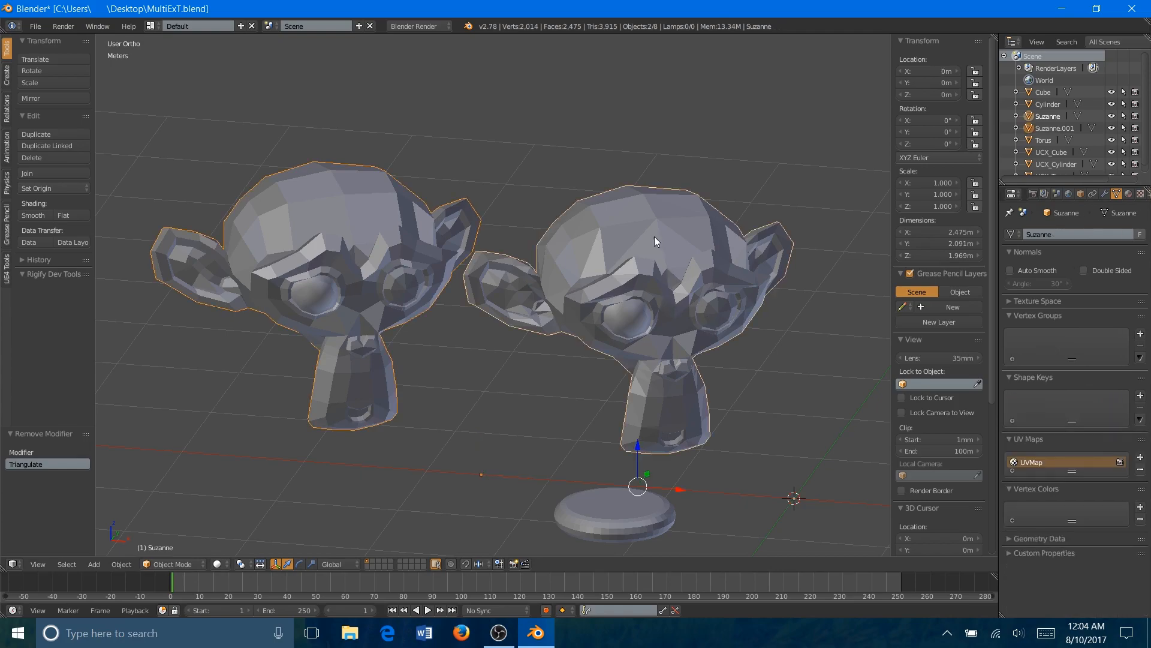
{"action": "left_click", "coordinate": [1140, 419]}
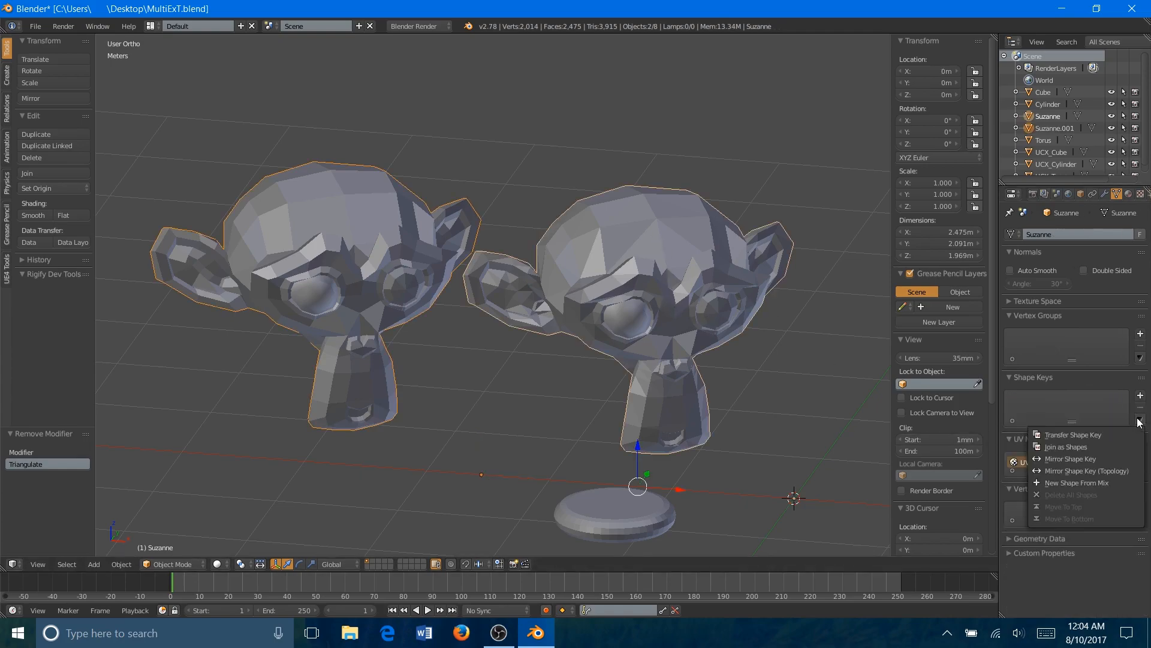
{"action": "left_click", "coordinate": [1102, 434]}
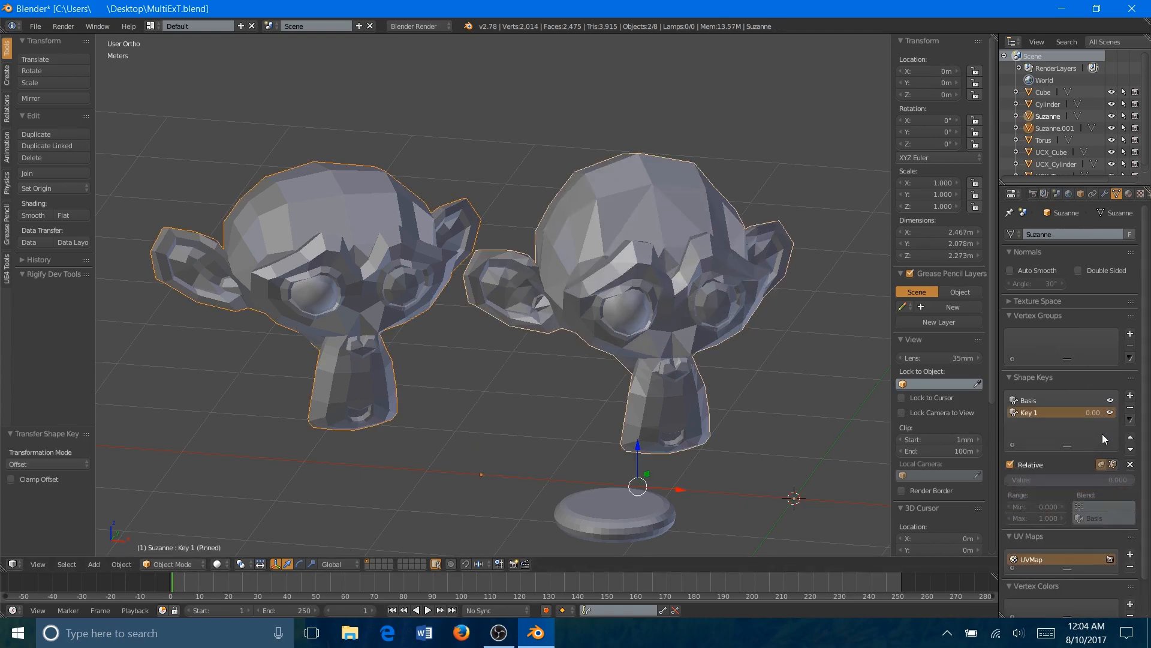
- Turn off shape key pinning on the original Suzanne head and test Key 1 by varying its value
{"action": "left_click", "coordinate": [1102, 464]}
{"action": "left_click_drag", "start_coordinate": [1051, 481], "coordinate": [1124, 481]}
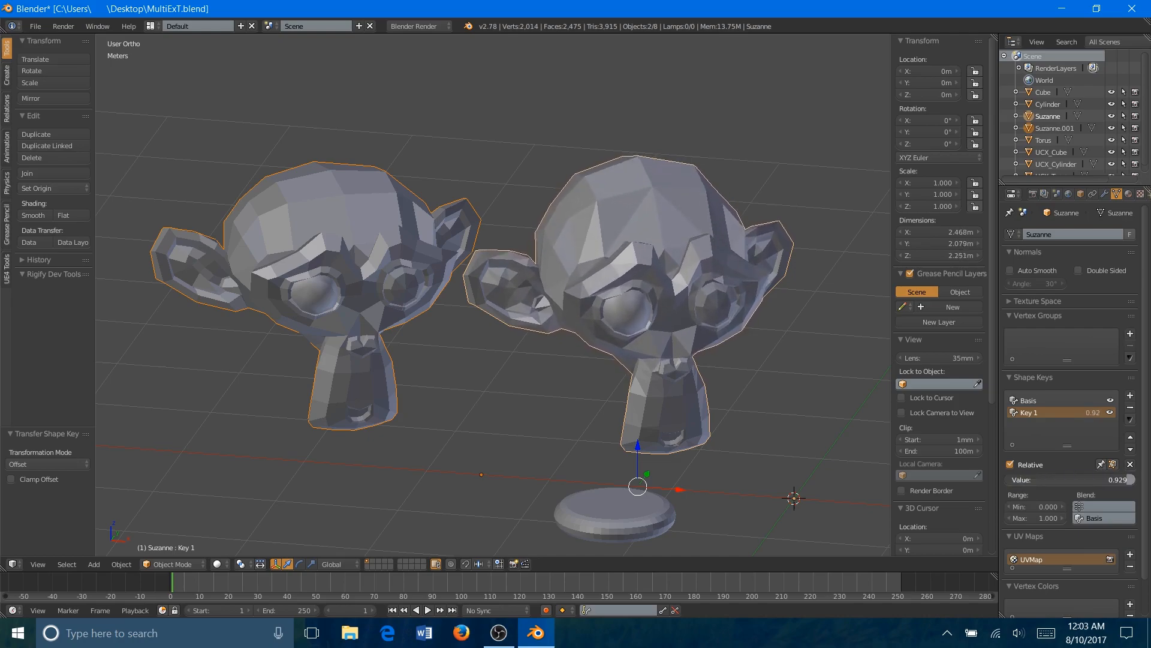
{"action": "left_click_drag", "start_coordinate": [1124, 481], "coordinate": [1103, 481]}
- Add another shape key to the duplicated head and move its outer ear vertex about -10.9 cm in X, 2.7 cm in Y and 14.9 cm in Z
{"action": "left_click", "coordinate": [340, 233]}
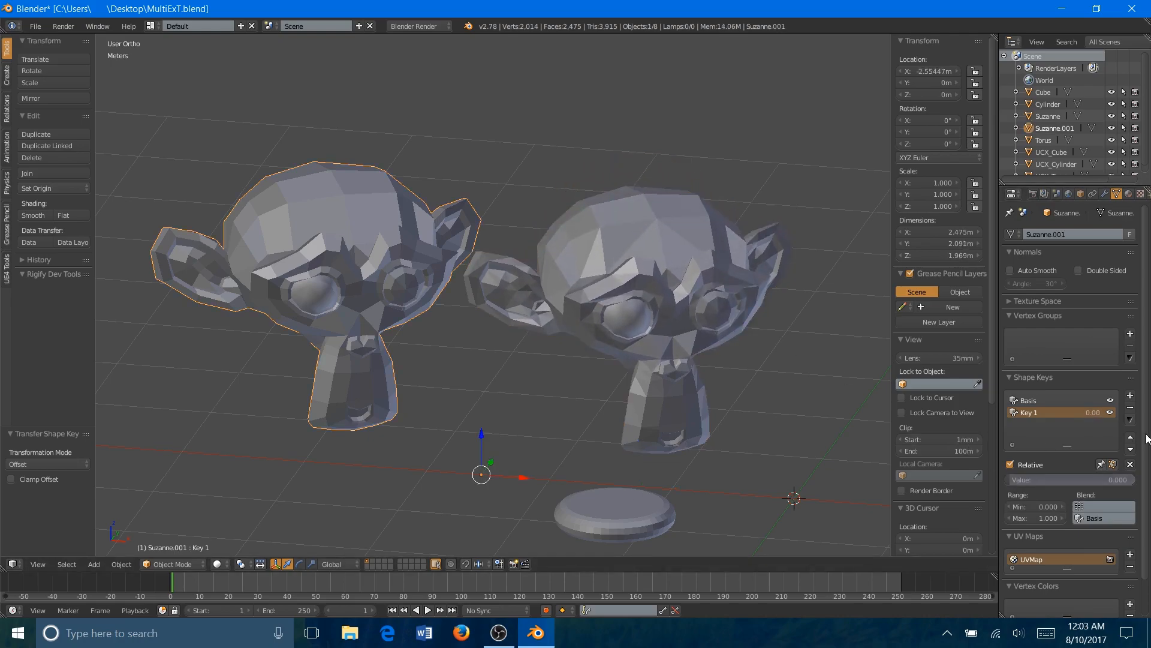
{"action": "left_click", "coordinate": [1131, 395]}
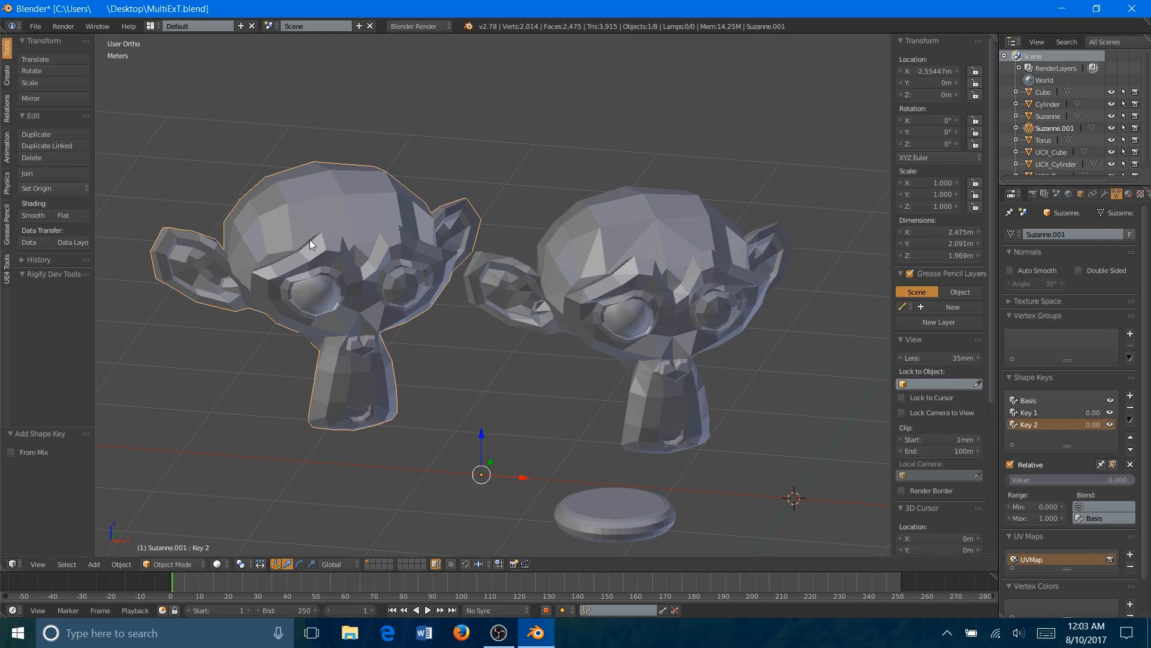
{"action": "key", "text": "Tab"}
{"action": "right_click", "coordinate": [160, 227]}
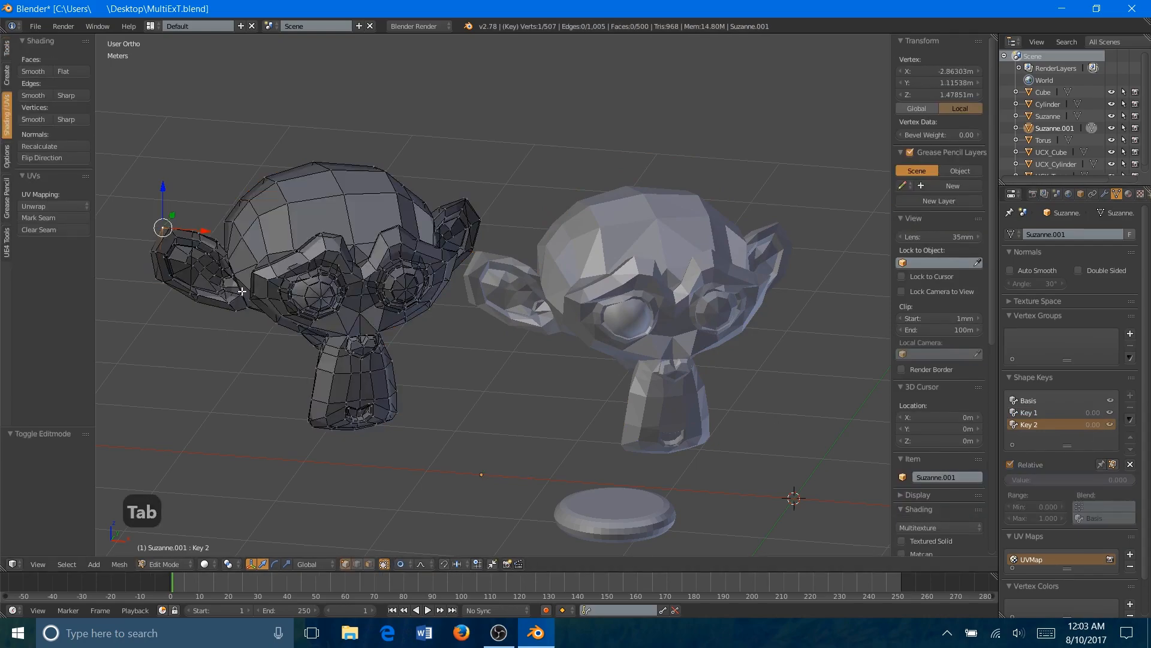
{"action": "key", "text": "g"}
{"action": "left_click", "coordinate": [230, 272]}
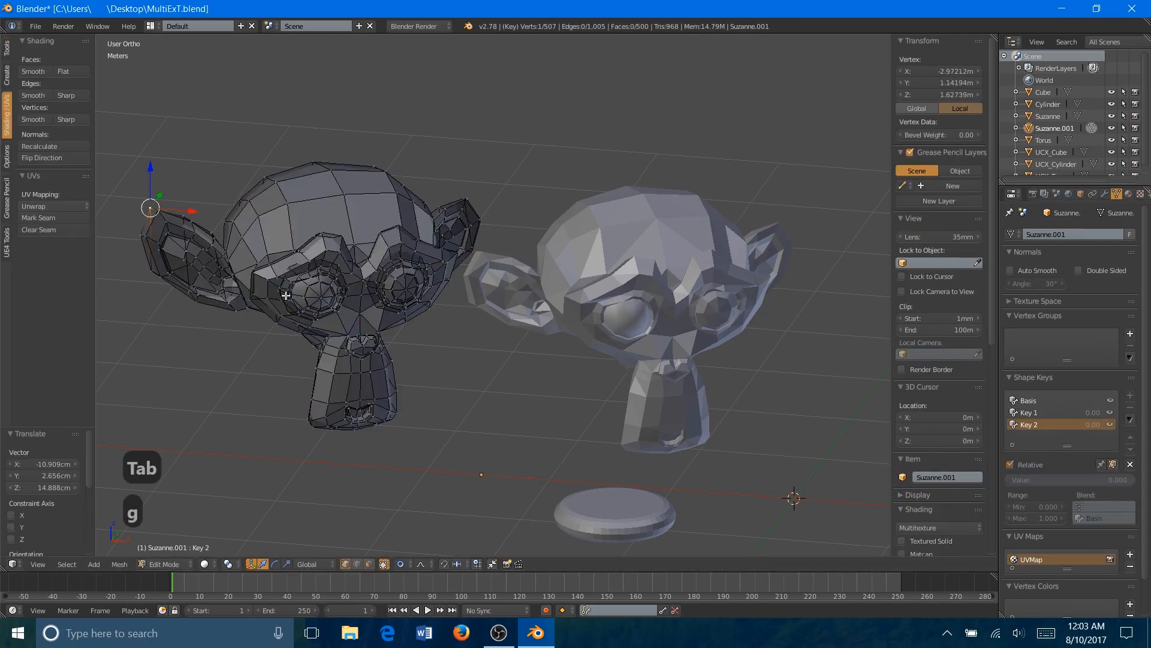
{"action": "key", "text": "Tab"}
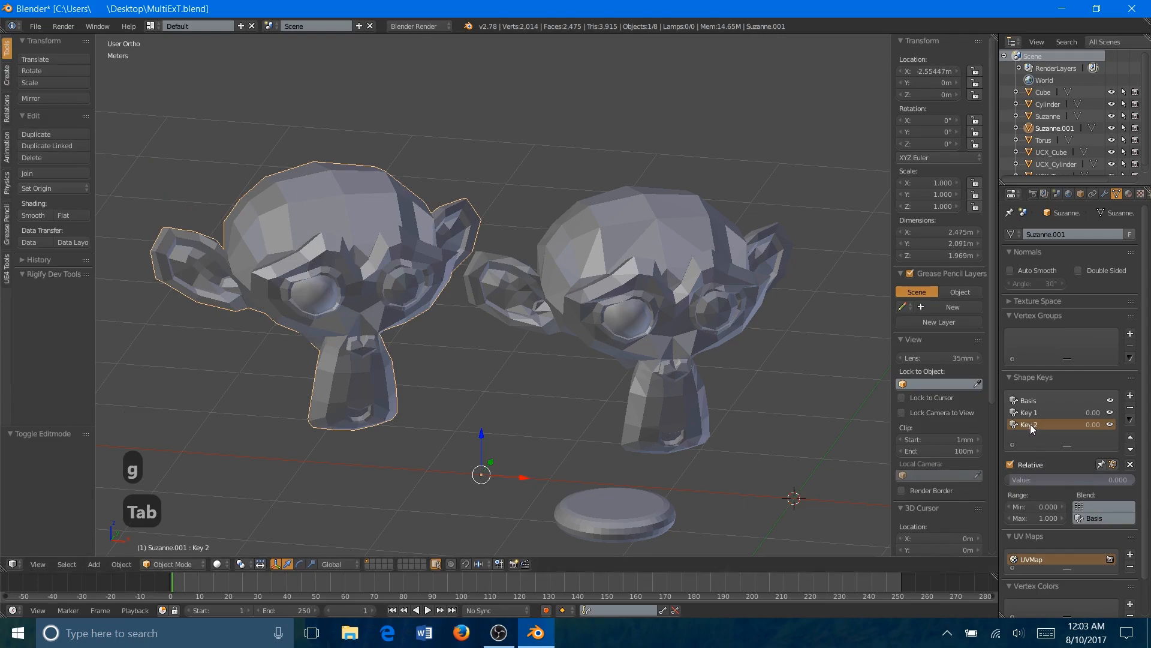
- Transfer the Key 2 shape key from the duplicate to the original Suzanne head and turn off shape key pinning
{"action": "right_click", "coordinate": [653, 281], "text": "shift"}
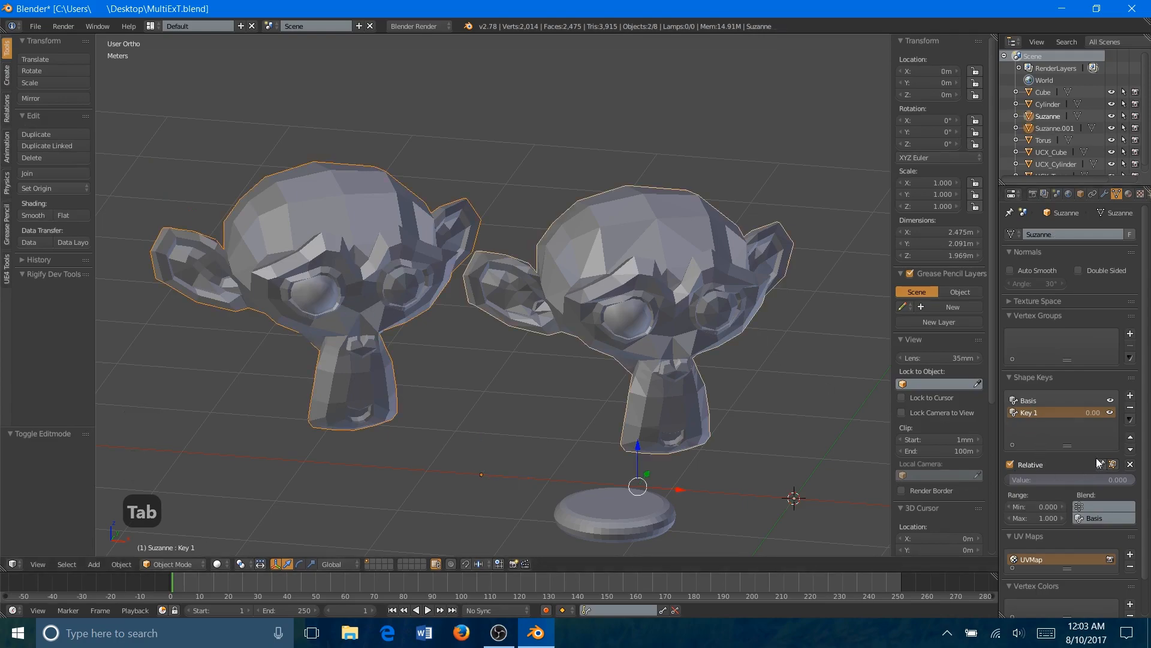
{"action": "left_click", "coordinate": [1130, 419]}
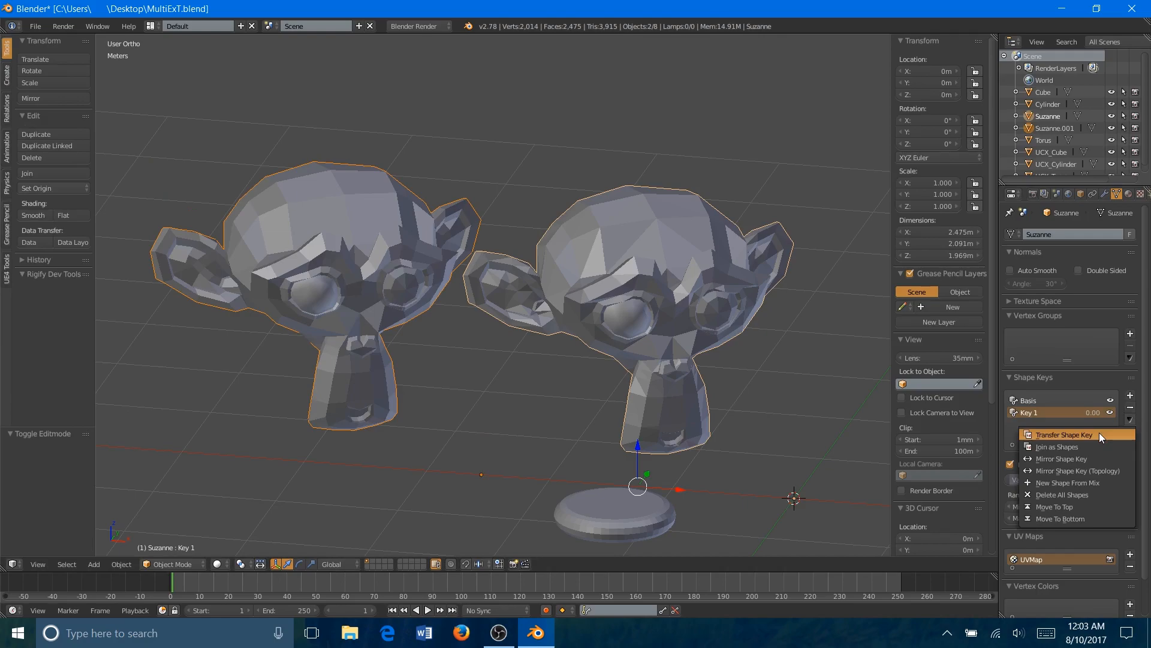
{"action": "left_click", "coordinate": [1099, 433]}
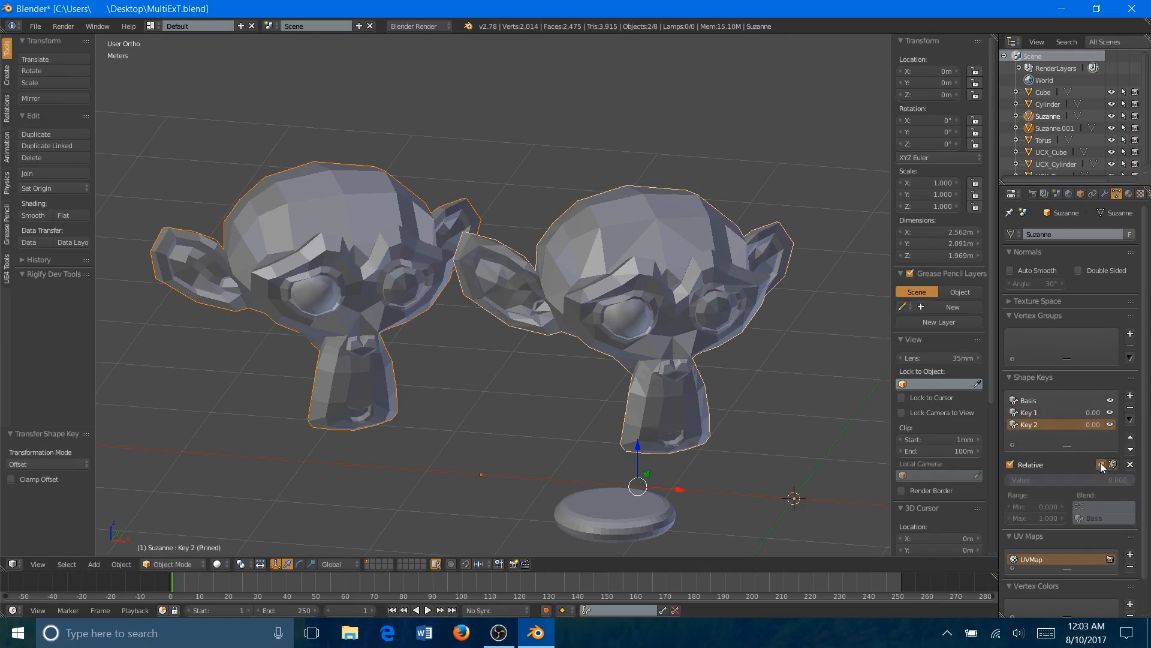
{"action": "left_click", "coordinate": [1101, 463]}
- Test the transferred Key 1 on the original Suzanne head by varying its value, and make Basis the active shape key
{"action": "left_click", "coordinate": [1012, 465]}
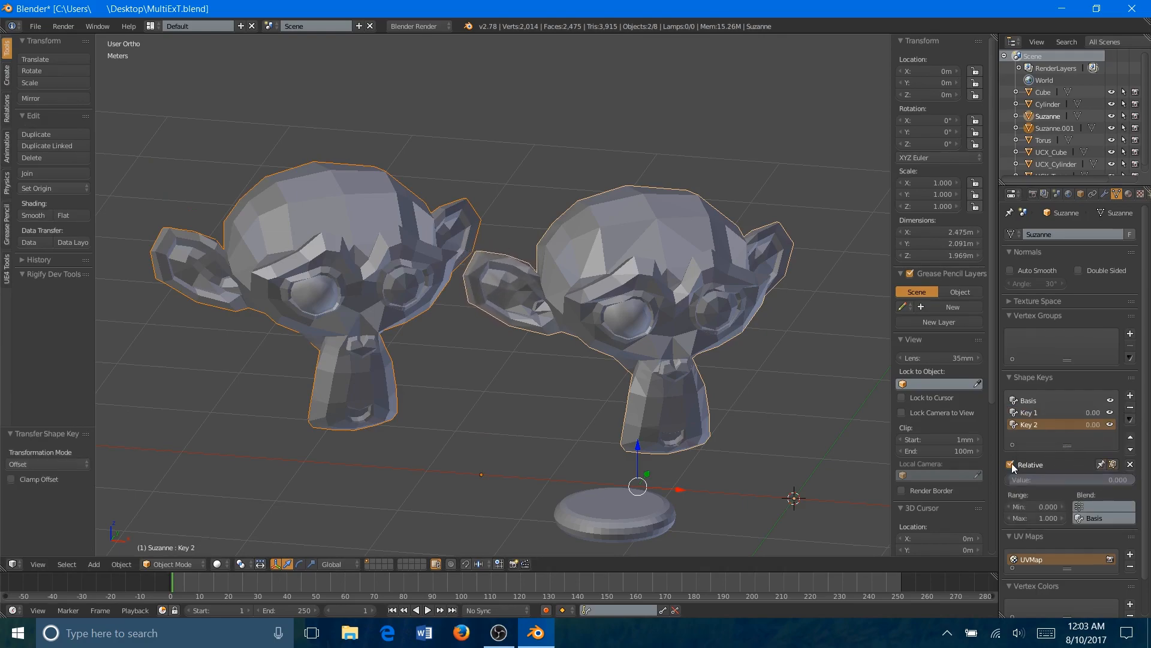
{"action": "left_click", "coordinate": [1031, 413]}
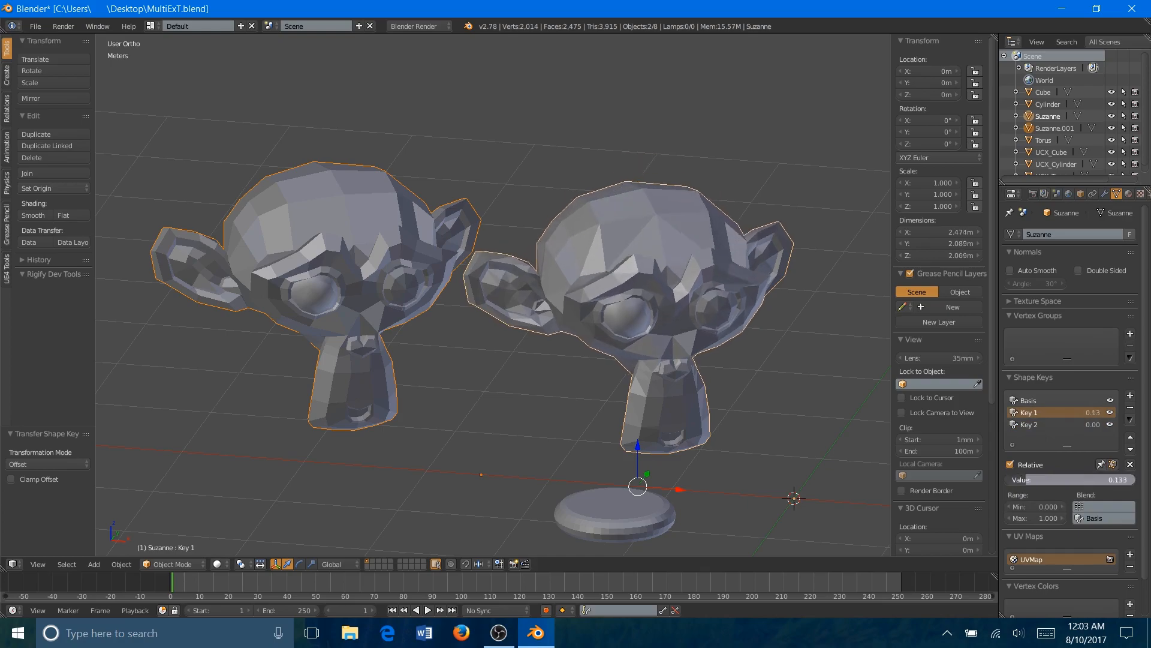
{"action": "left_click", "coordinate": [1033, 401]}
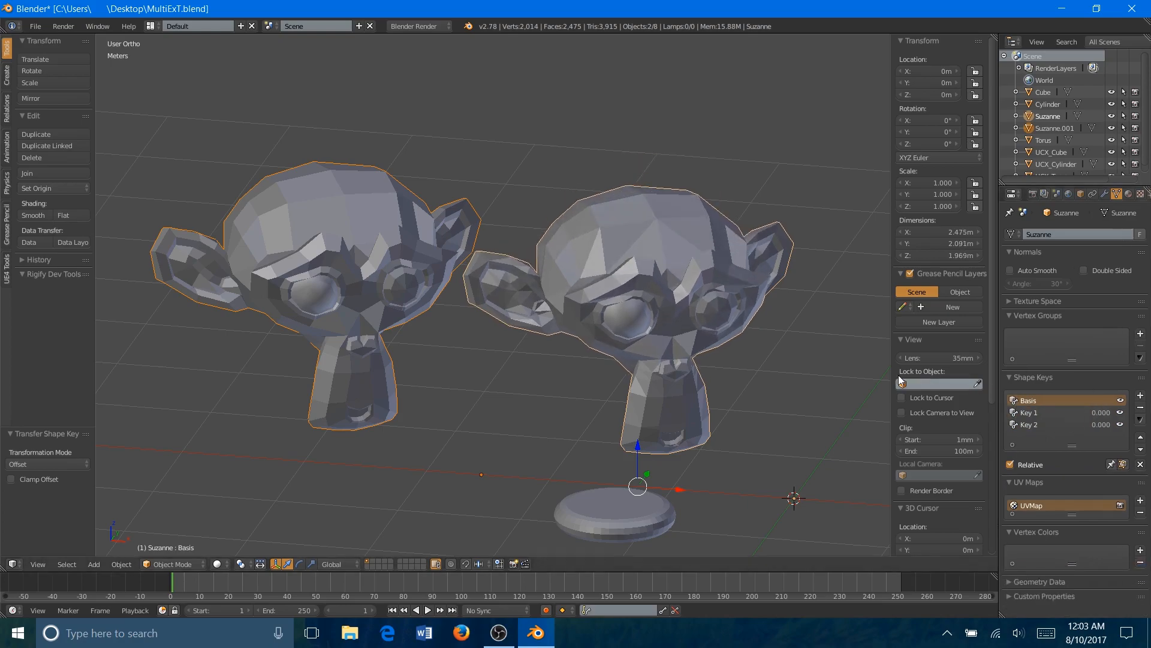
- Delete the duplicated Suzanne head from the scene
{"action": "right_click", "coordinate": [294, 194]}
{"action": "key", "text": "x"}
{"action": "left_click", "coordinate": [294, 194]}
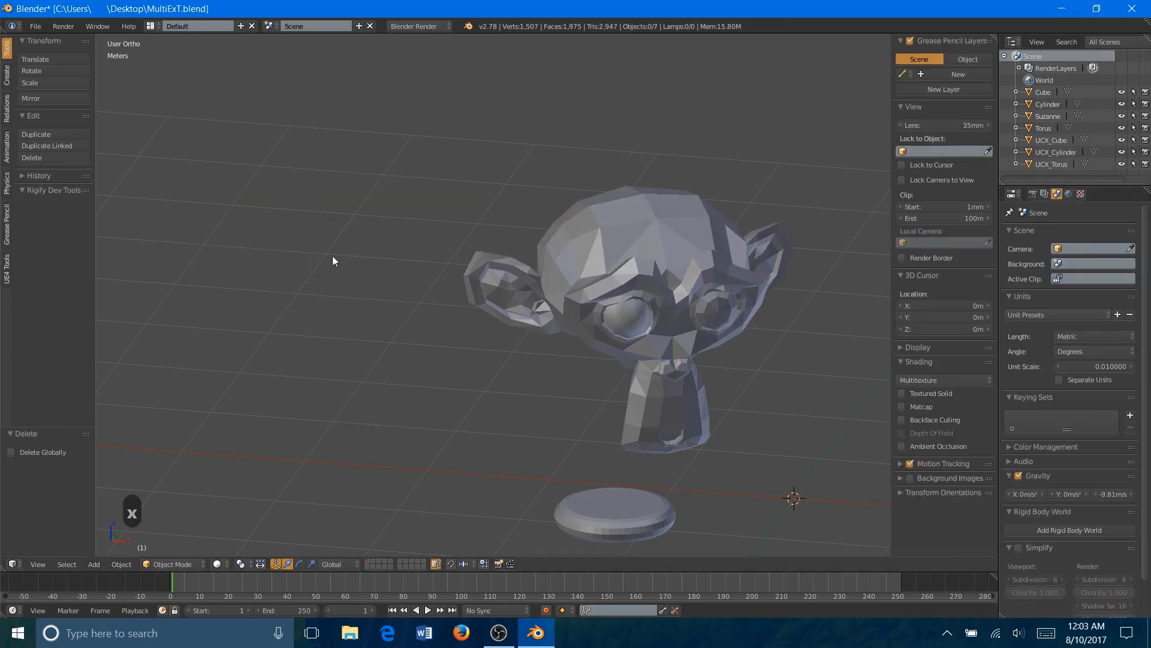
- Unwrap the entire remaining Suzanne mesh using Smart UV Project with a 66.00 angle limit and 0.00 island margin
{"action": "middle_click_drag", "start_coordinate": [691, 358], "coordinate": [385, 286], "text": "shift"}
{"action": "scroll", "coordinate": [372, 282], "scroll_direction": "down", "scroll_amount": 1}
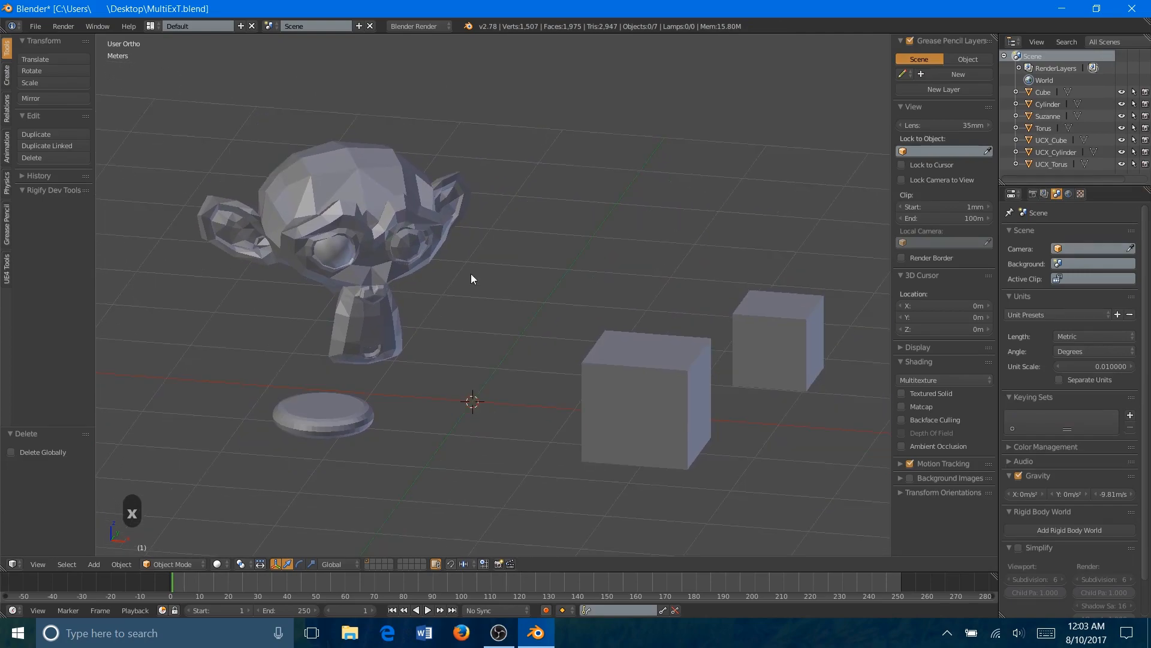
{"action": "right_click", "coordinate": [363, 217]}
{"action": "key", "text": "Tab"}
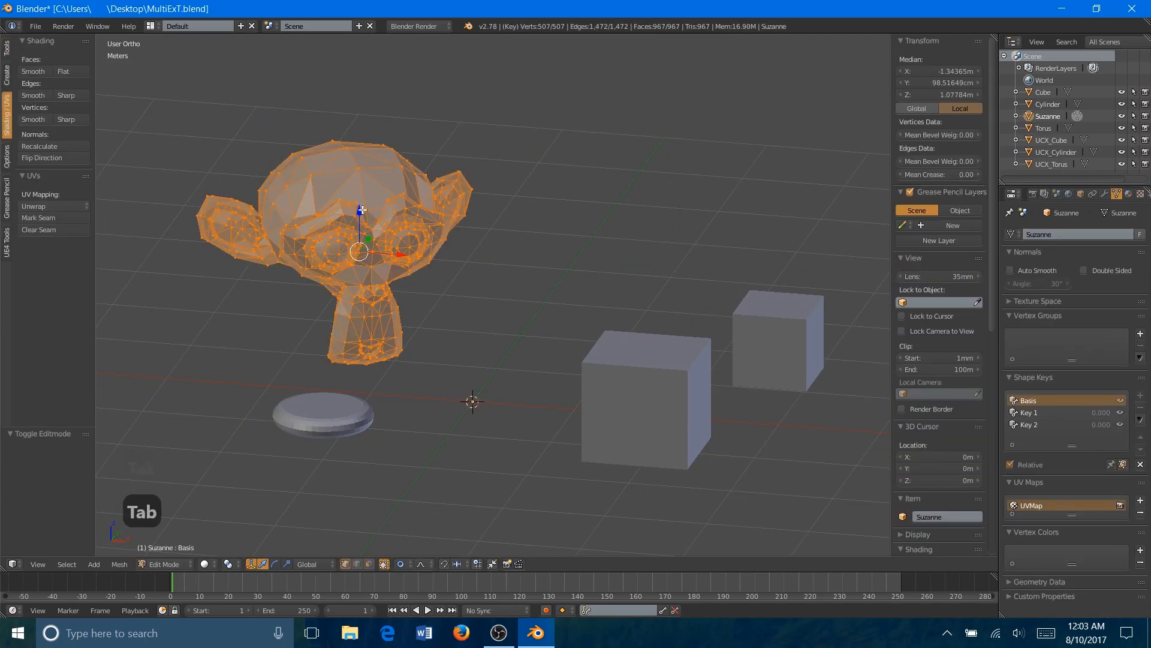
{"action": "key", "text": "u"}
{"action": "left_click", "coordinate": [389, 241]}
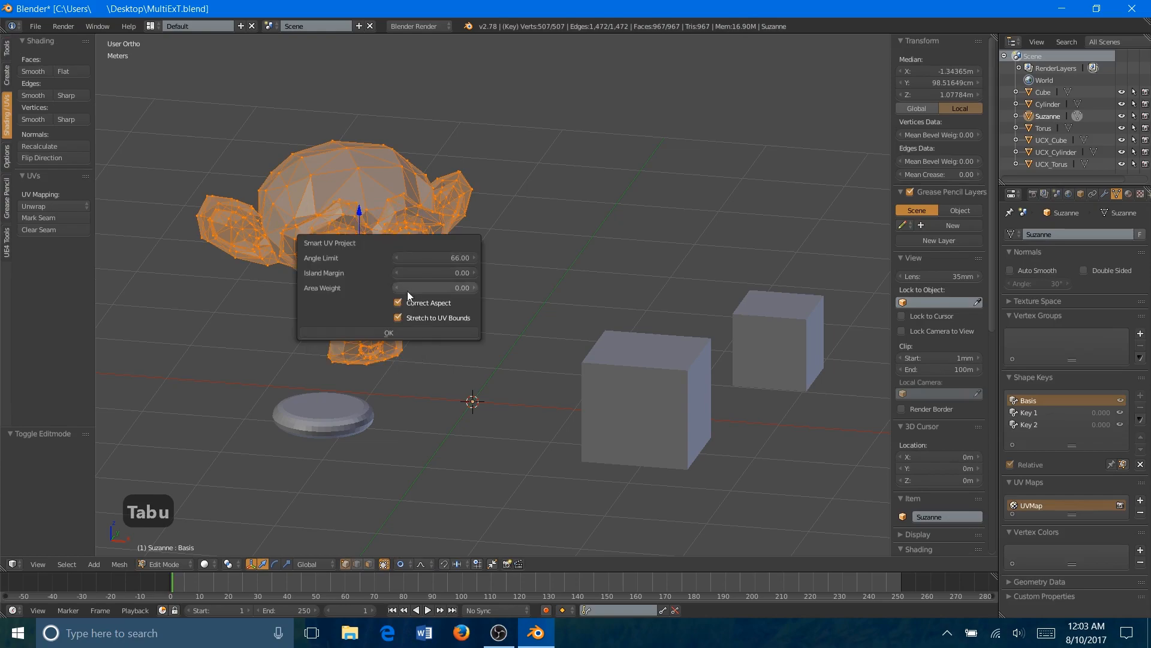
{"action": "left_click", "coordinate": [411, 329]}
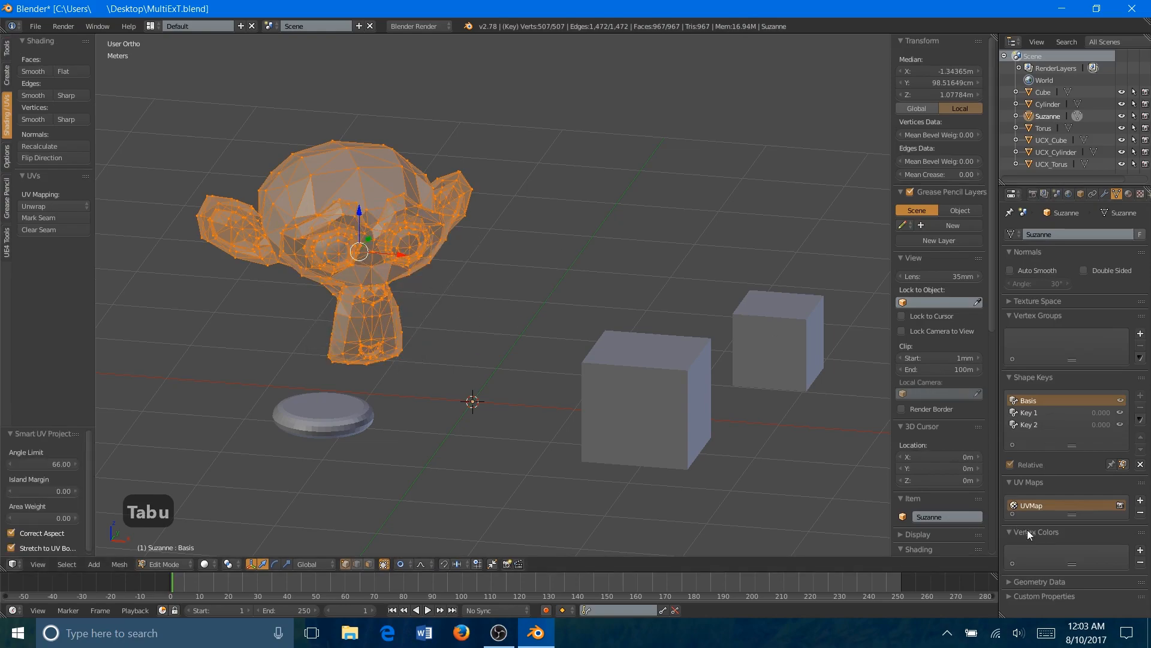
{"action": "key", "text": "Tab"}
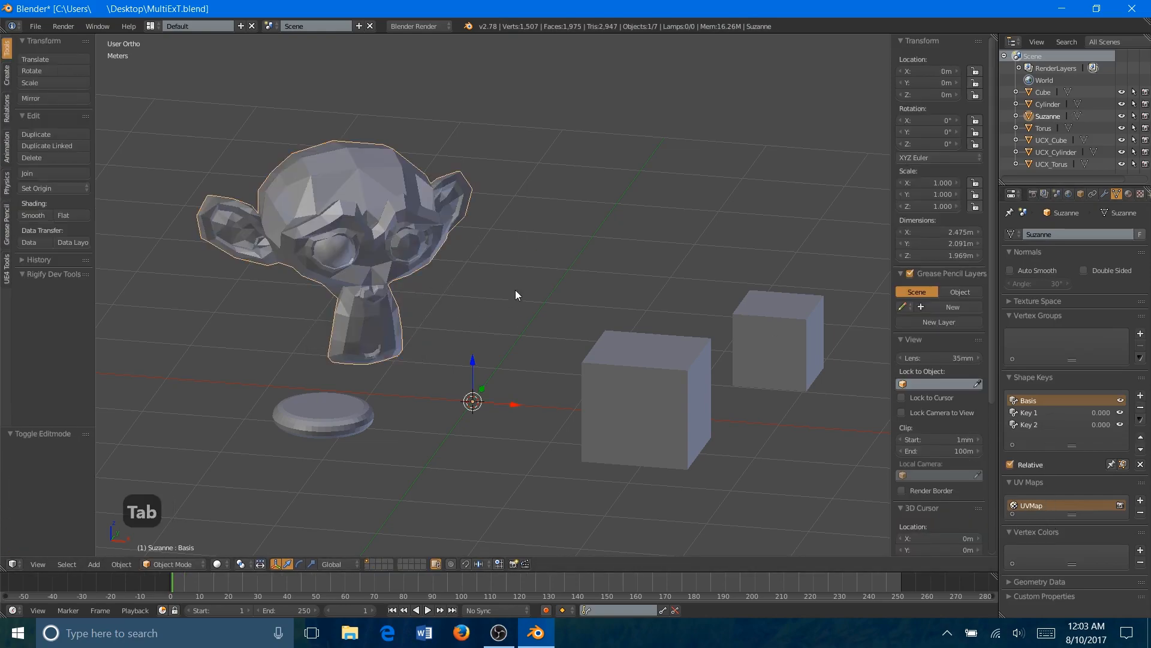